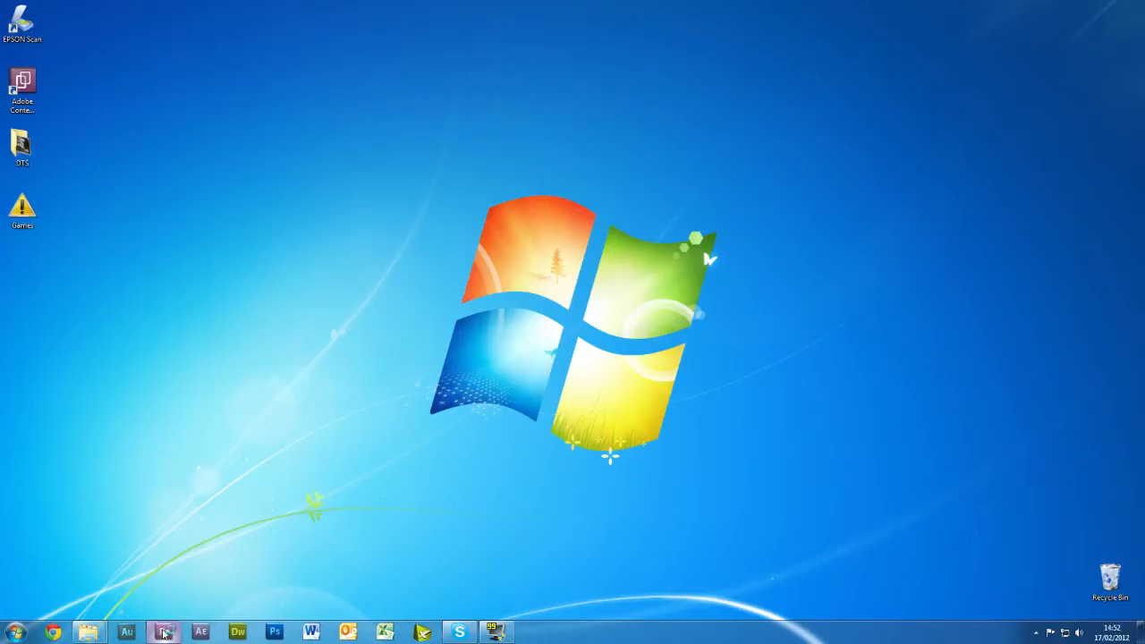
Step: Launch Adobe Premiere Pro and start a new project stored in the "Moving through the day" folder
{"action": "left_click", "coordinate": [164, 632]}
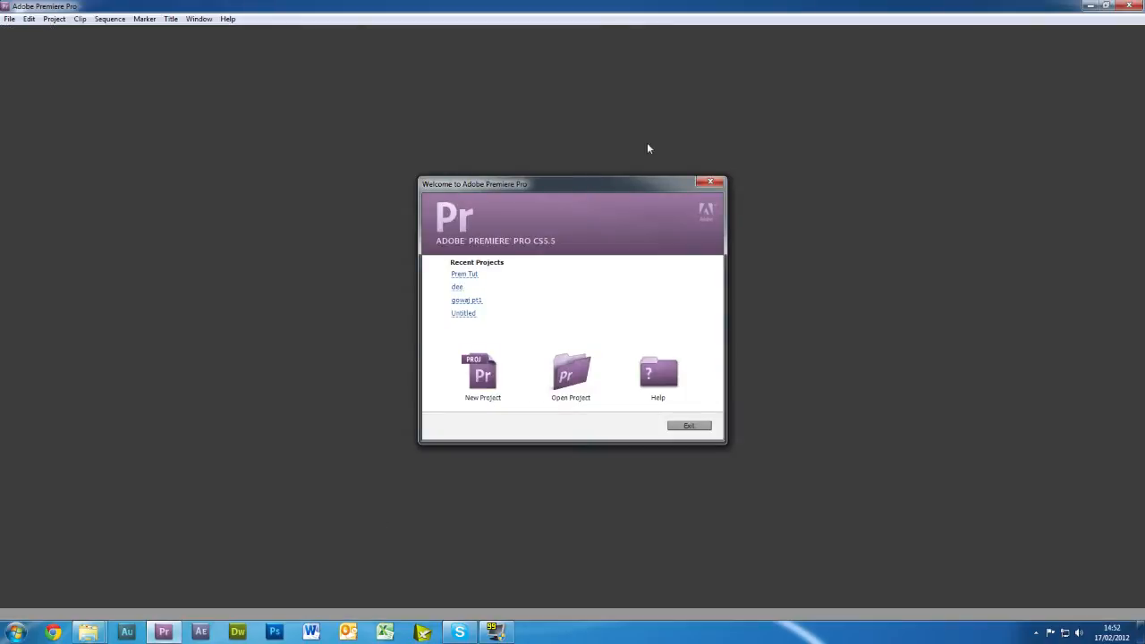
{"action": "left_click", "coordinate": [479, 376]}
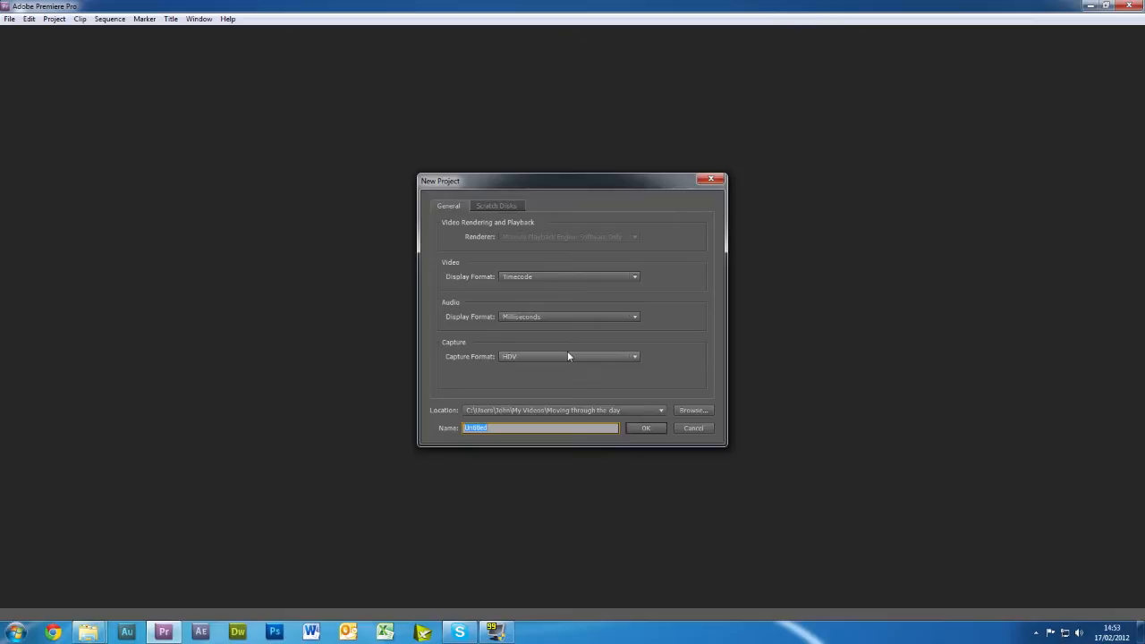
{"action": "left_click", "coordinate": [692, 413]}
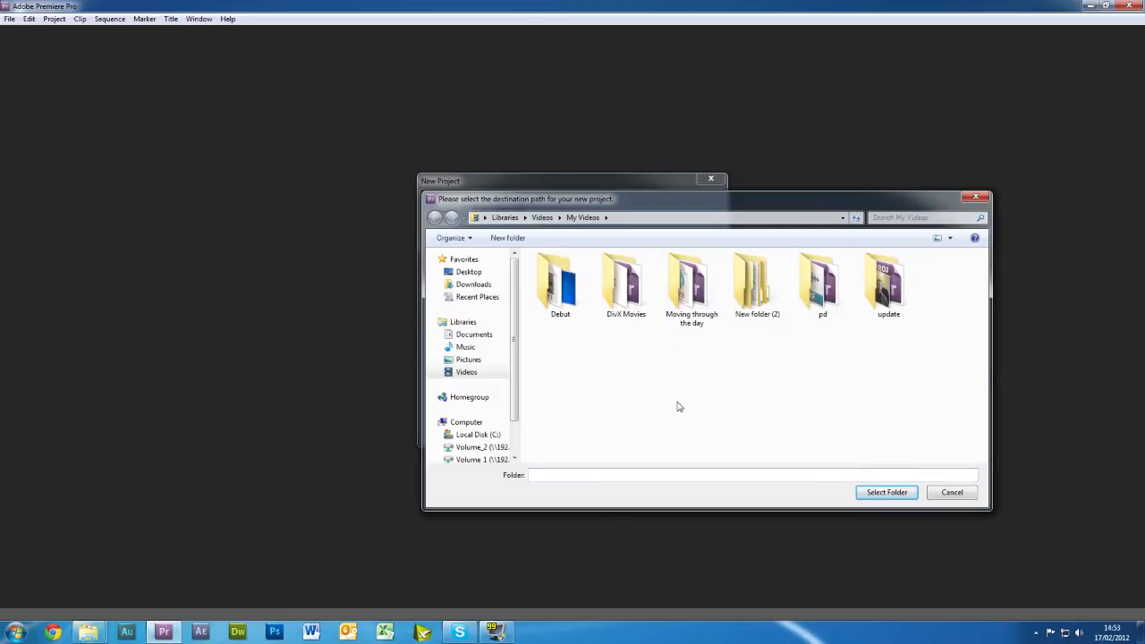
{"action": "left_click", "coordinate": [684, 294]}
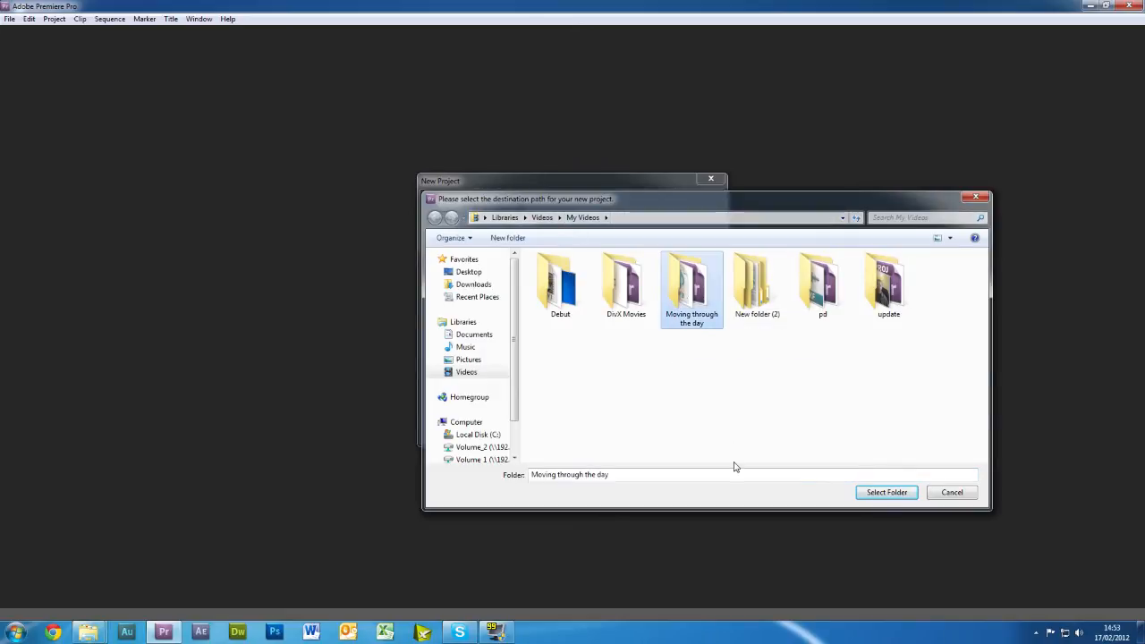
{"action": "left_click", "coordinate": [894, 493]}
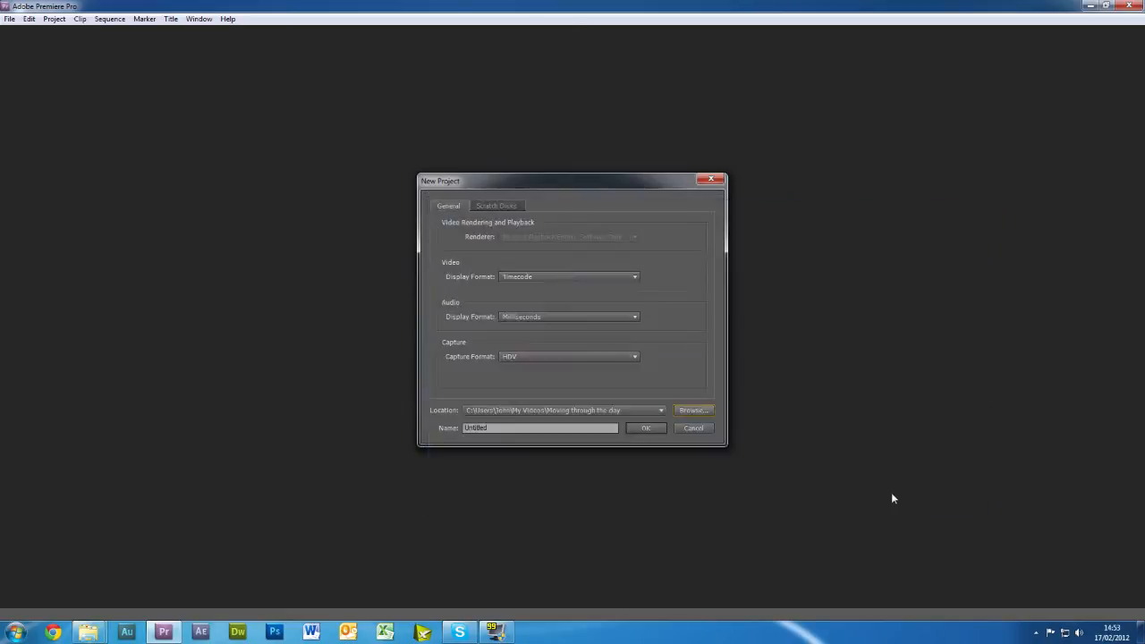
Step: Name the project MTTD and create it with an AVCHD 1080i25 (50i) sequence named "Moving Through The Day"
{"action": "left_click_drag", "start_coordinate": [493, 429], "coordinate": [427, 429]}
{"action": "type", "text": "M"}
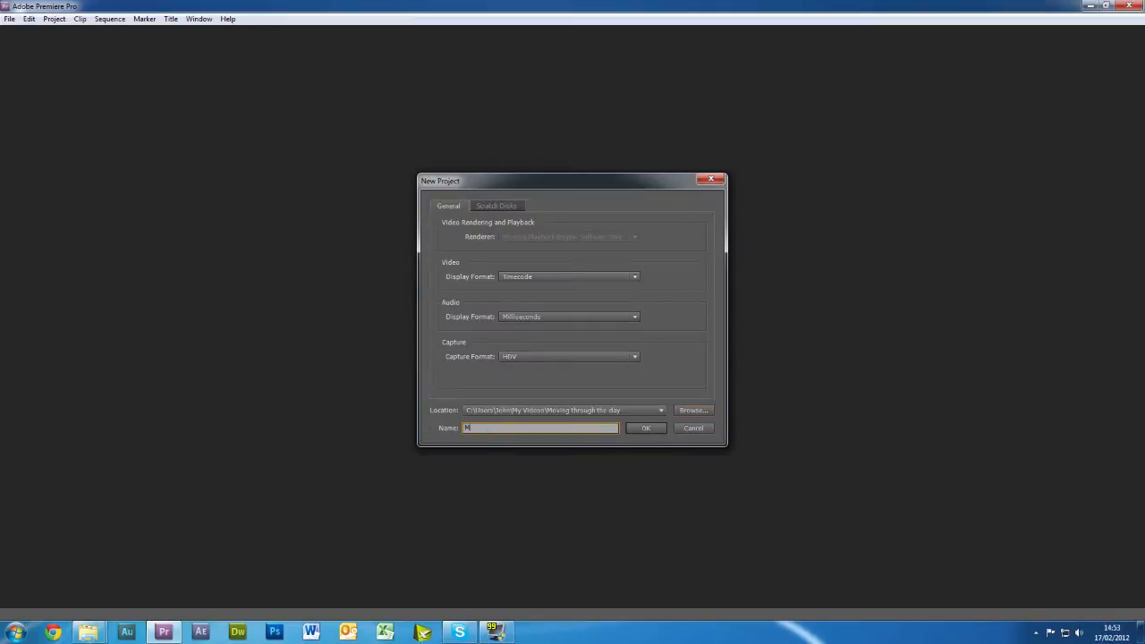
{"action": "type", "text": "TTD"}
{"action": "left_click", "coordinate": [655, 430]}
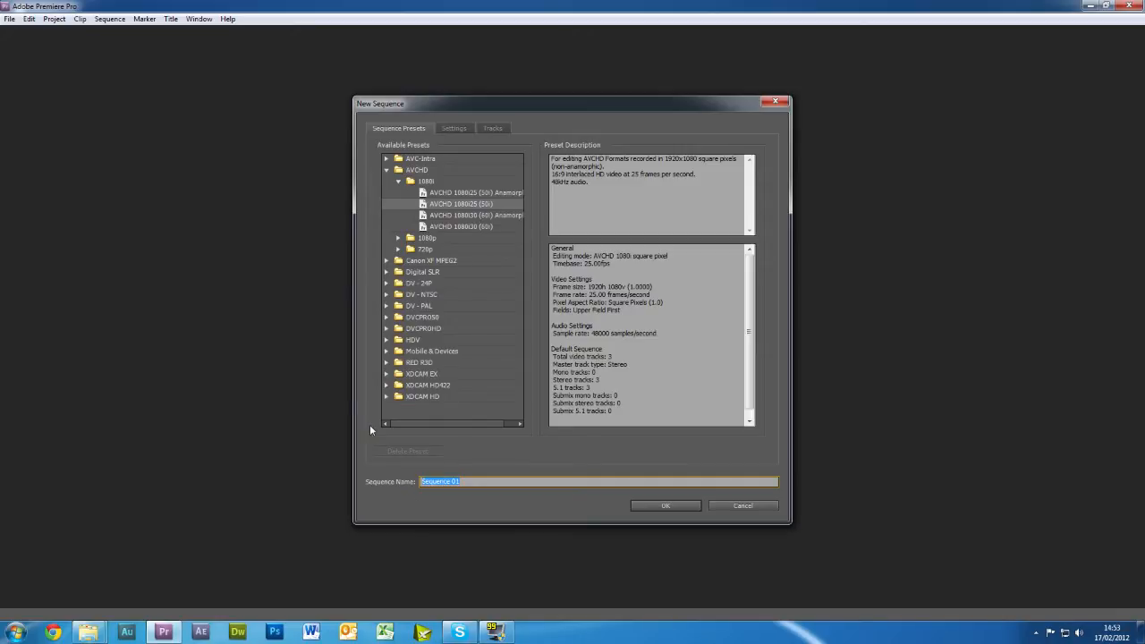
{"action": "type", "text": "Moving Through The Day"}
{"action": "left_click", "coordinate": [682, 505]}
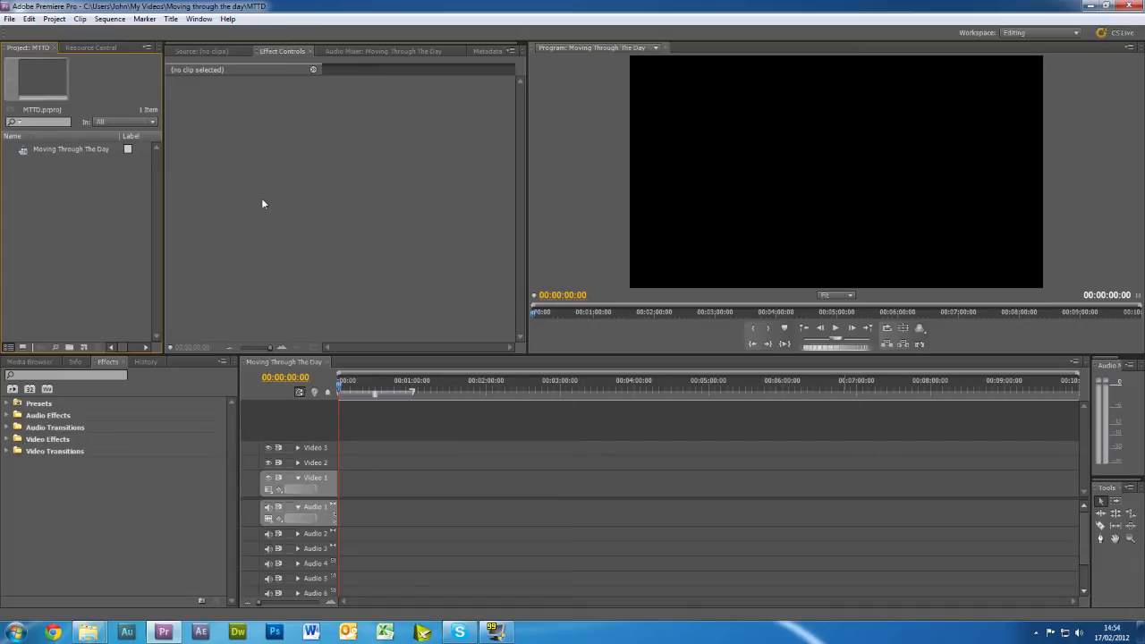
Step: Look through the Source, Effect Controls, Audio Mixer and Metadata views, ending on Source
{"action": "left_click", "coordinate": [226, 52]}
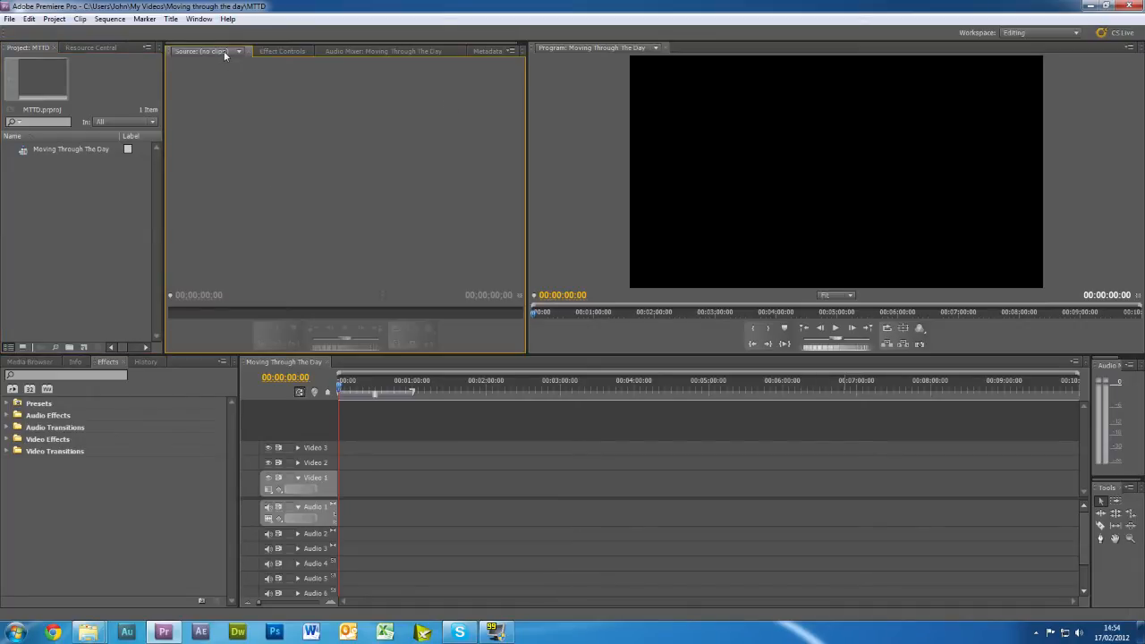
{"action": "left_click", "coordinate": [265, 52]}
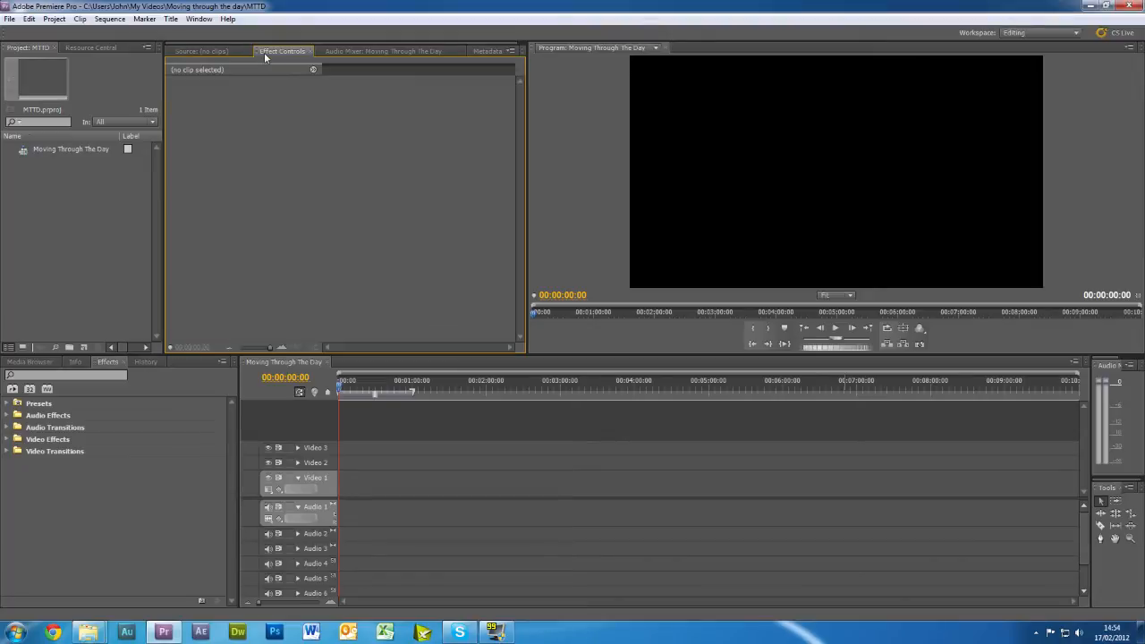
{"action": "left_click", "coordinate": [362, 51]}
{"action": "left_click", "coordinate": [487, 51]}
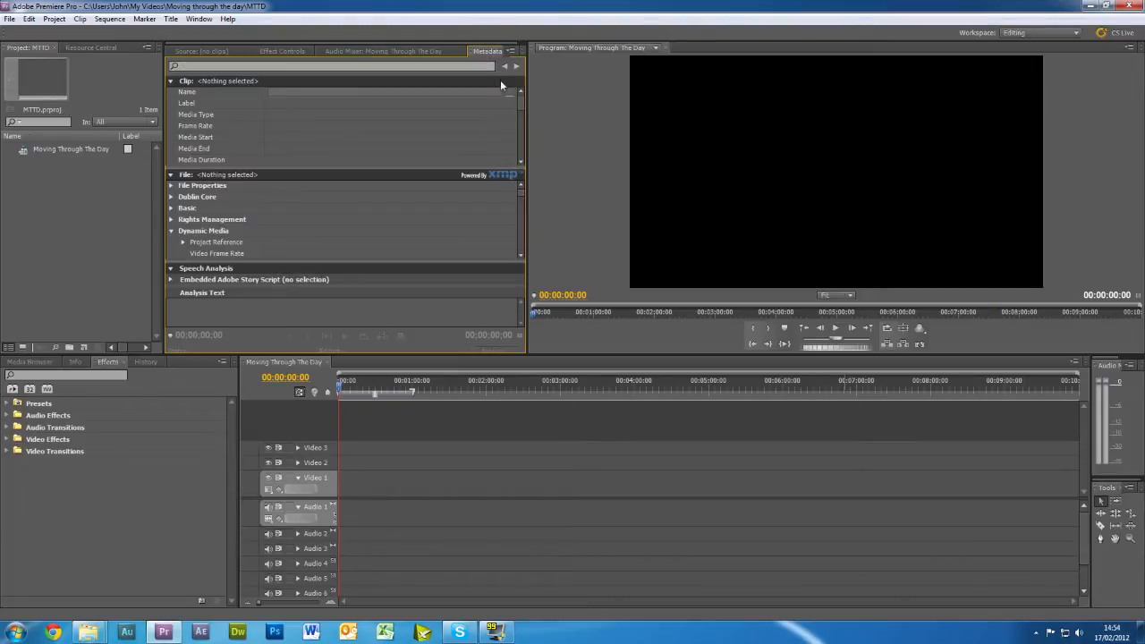
{"action": "left_click", "coordinate": [186, 54]}
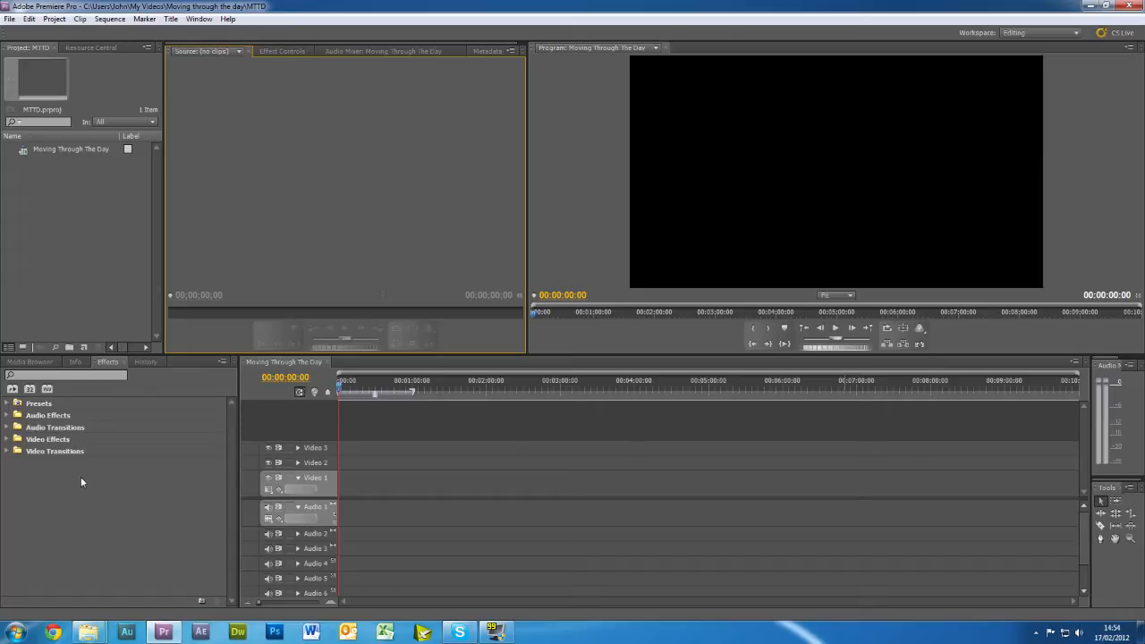
Step: Import all ten video clips, cityrush12 through traffic, from the project's footage folder in Windows Explorer into the project
{"action": "left_click", "coordinate": [90, 631]}
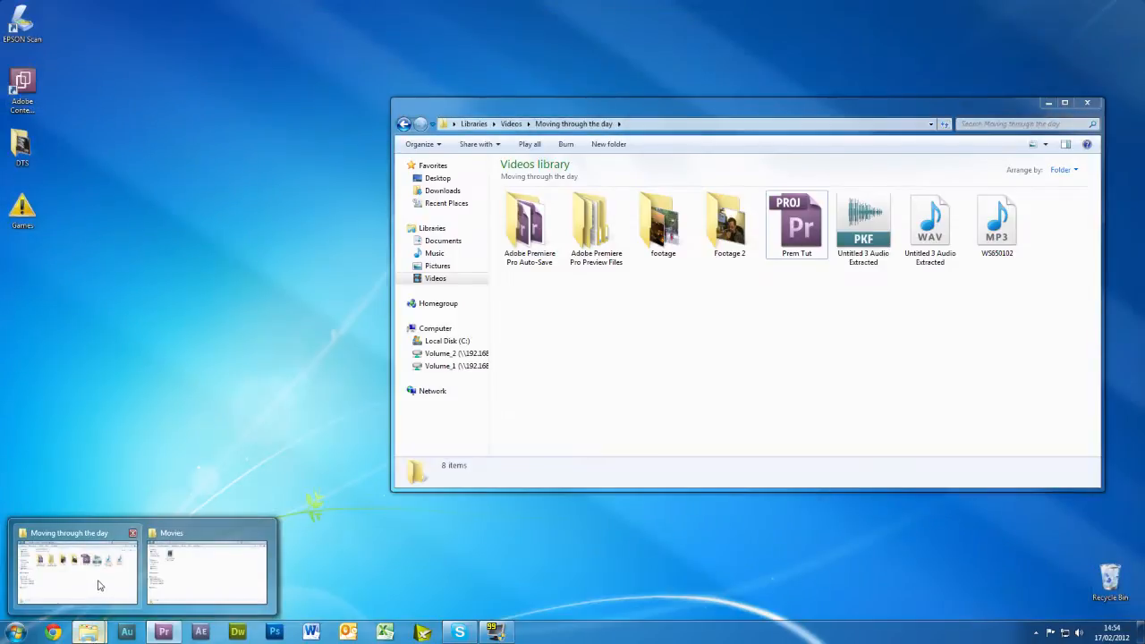
{"action": "left_click", "coordinate": [98, 583]}
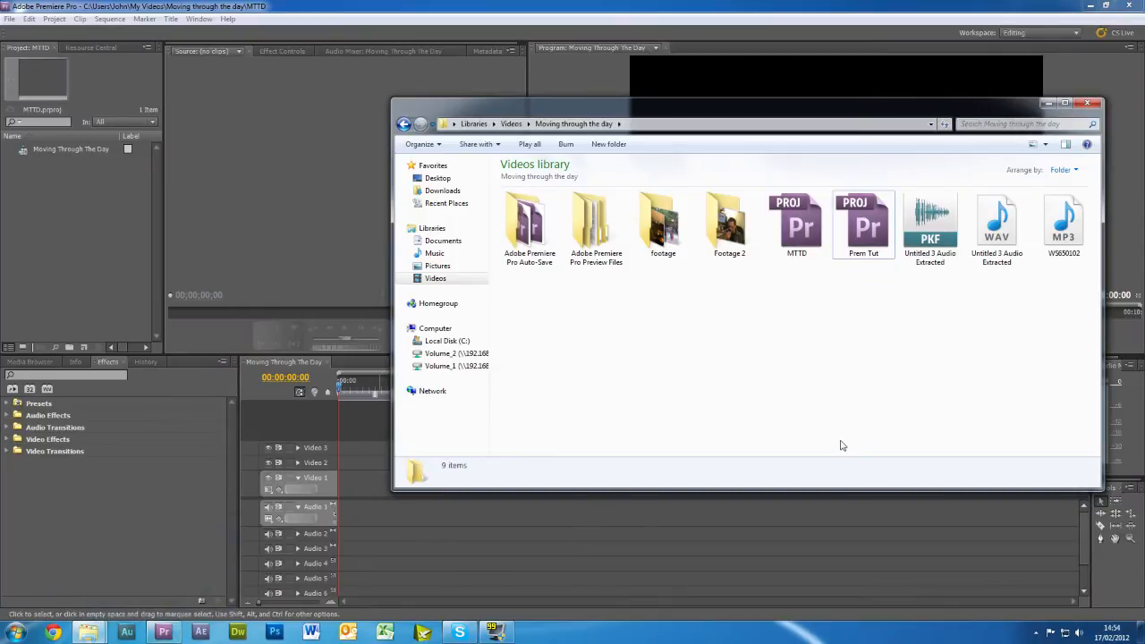
{"action": "double_click", "coordinate": [665, 225]}
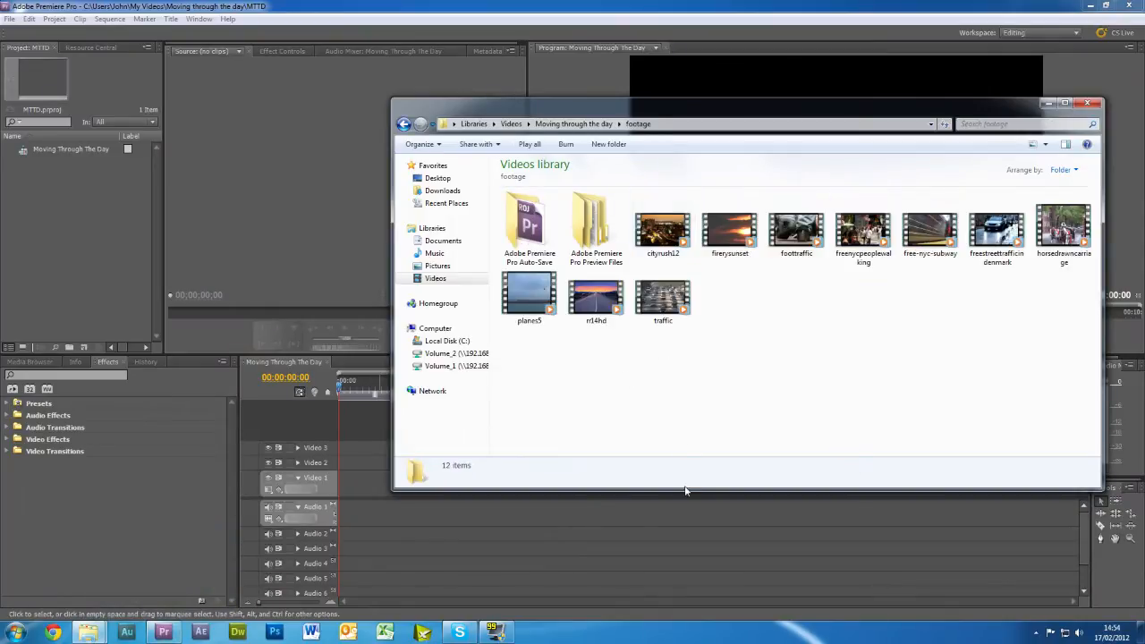
{"action": "left_click", "coordinate": [665, 231]}
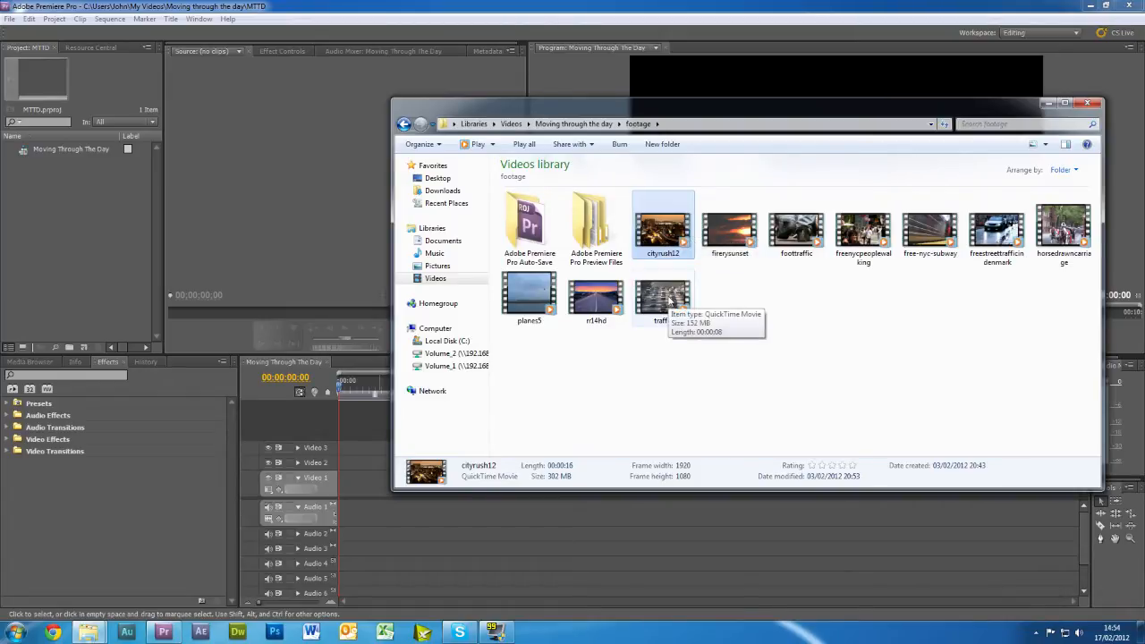
{"action": "left_click", "coordinate": [669, 302], "text": "shift"}
{"action": "left_click_drag", "start_coordinate": [659, 229], "coordinate": [66, 222]}
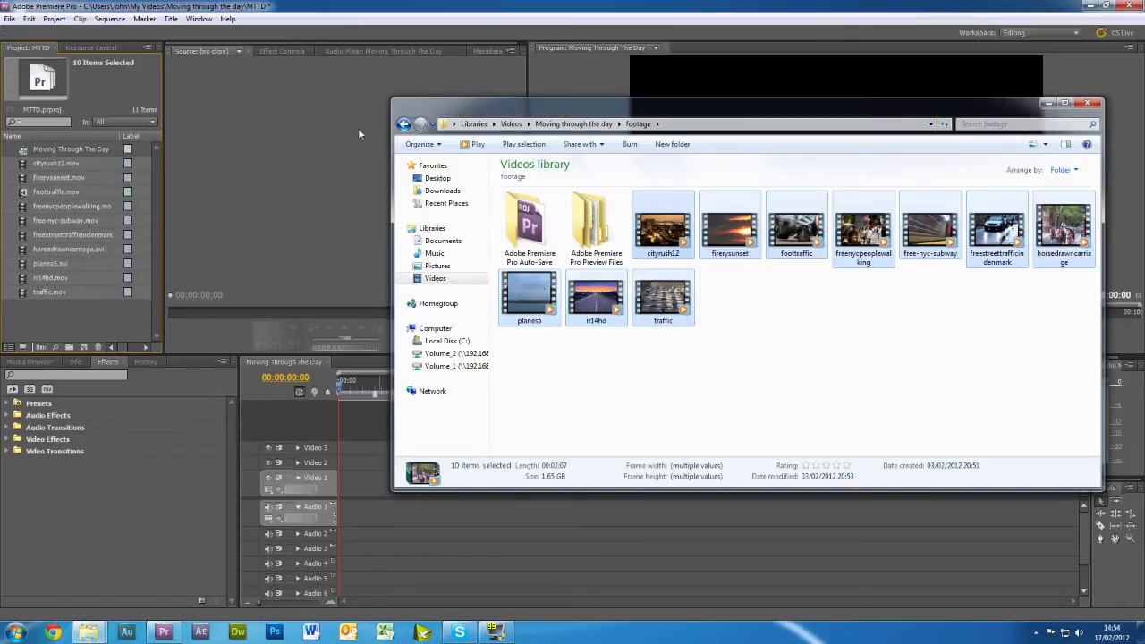
Step: Import the mylittlefilms video from the Videos library into the project
{"action": "left_click", "coordinate": [404, 125]}
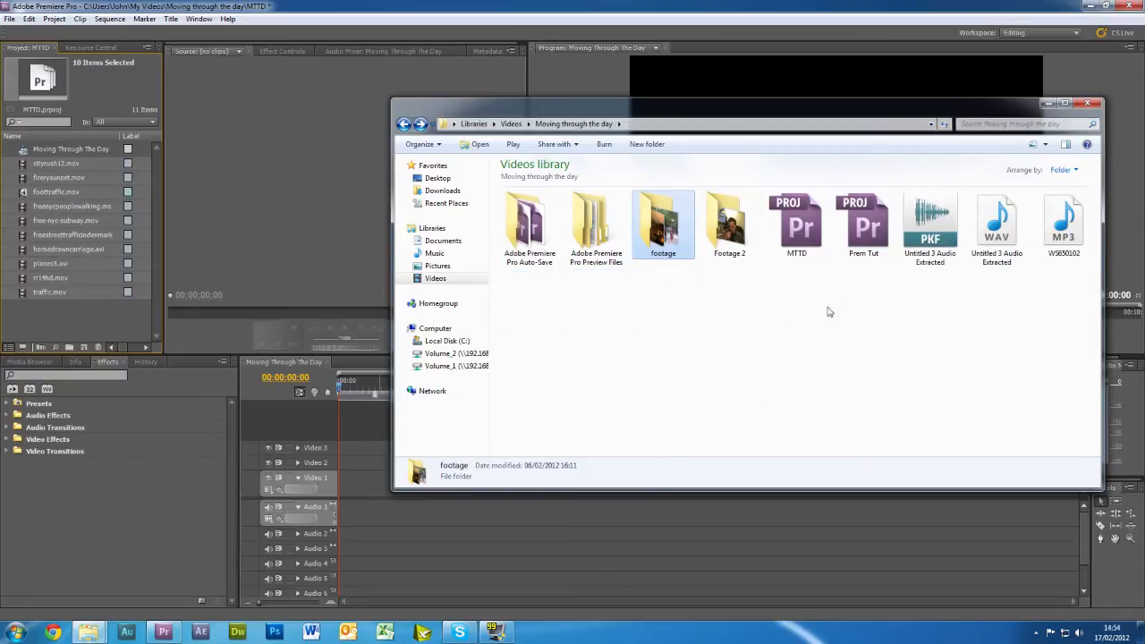
{"action": "key", "text": "BackSpace"}
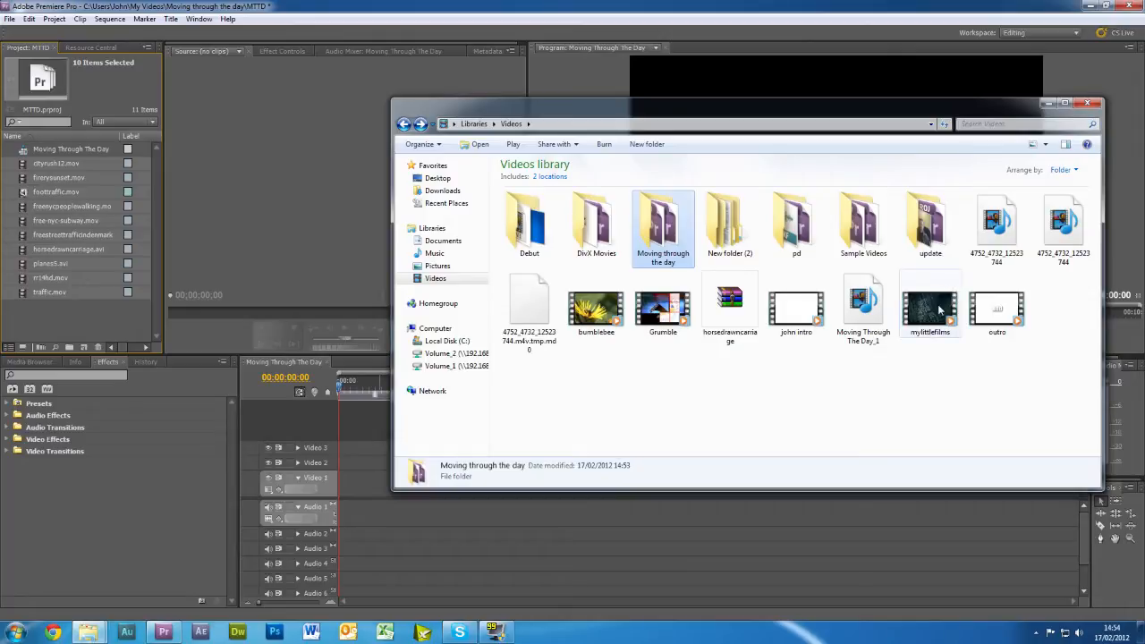
{"action": "left_click_drag", "start_coordinate": [939, 309], "coordinate": [53, 316]}
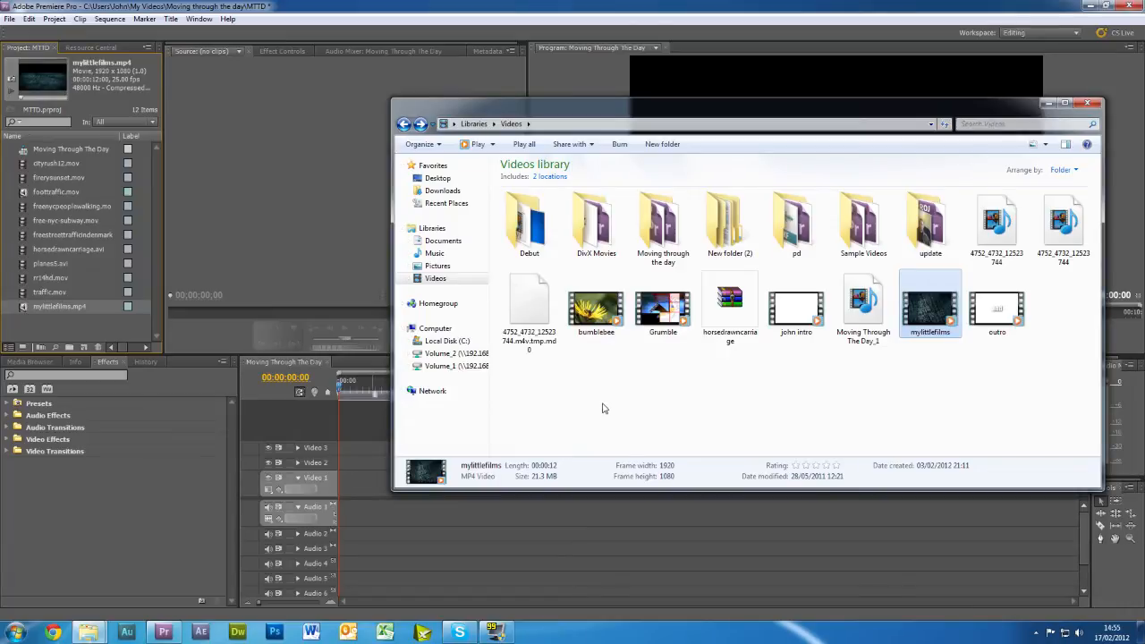
Step: Import the music track The Cannery (1) from the Music library and return to Premiere Pro
{"action": "left_click", "coordinate": [434, 253]}
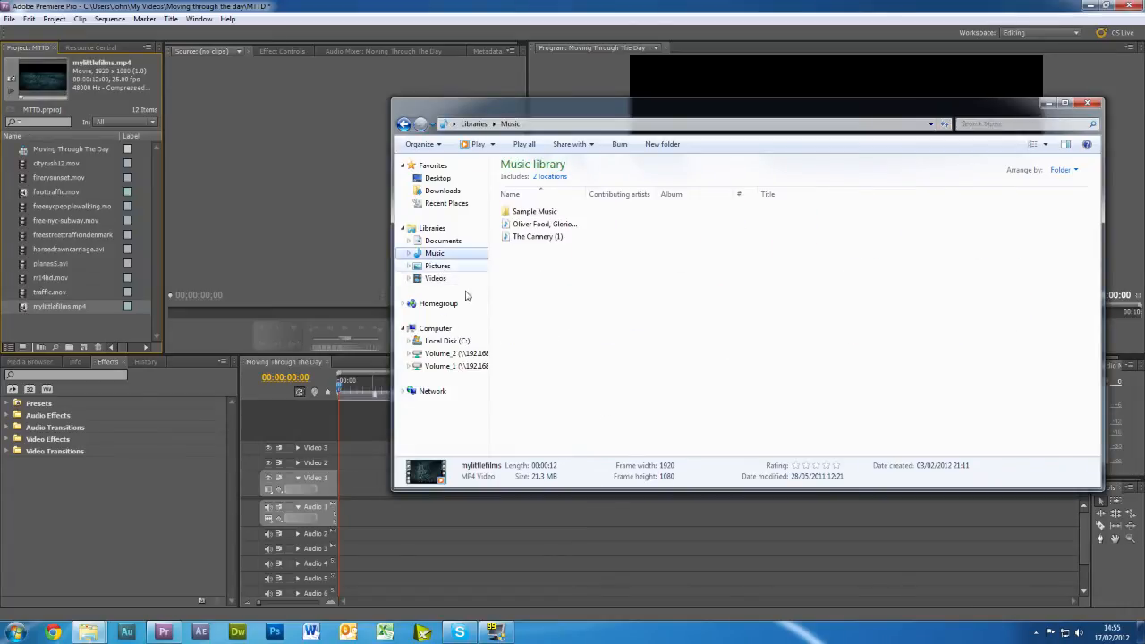
{"action": "left_click_drag", "start_coordinate": [525, 244], "coordinate": [52, 327]}
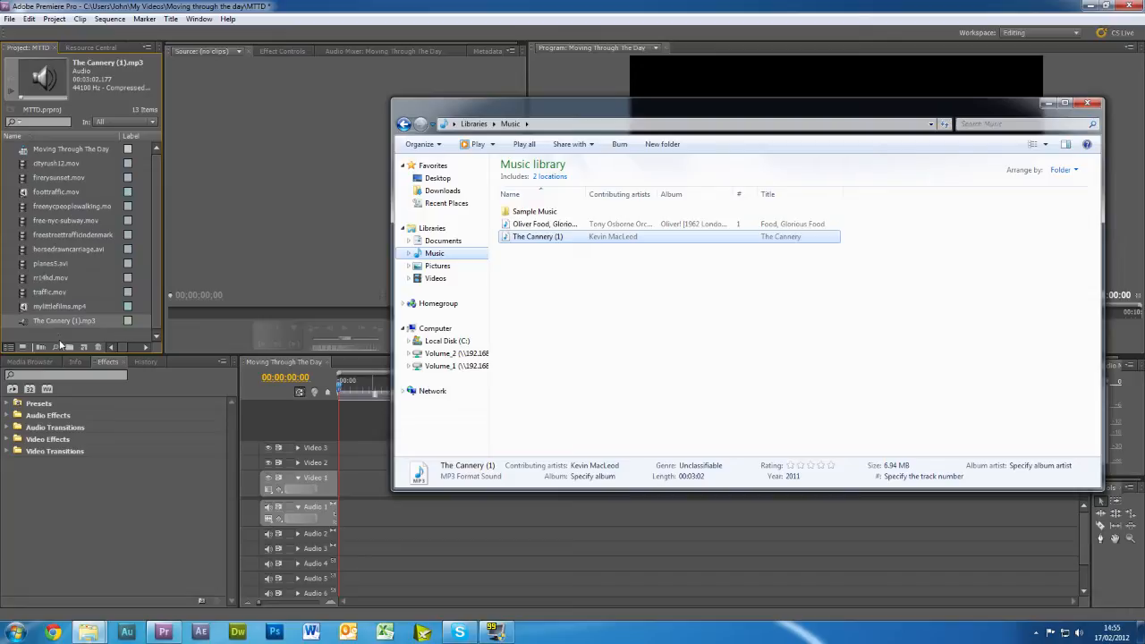
{"action": "left_click", "coordinate": [58, 337]}
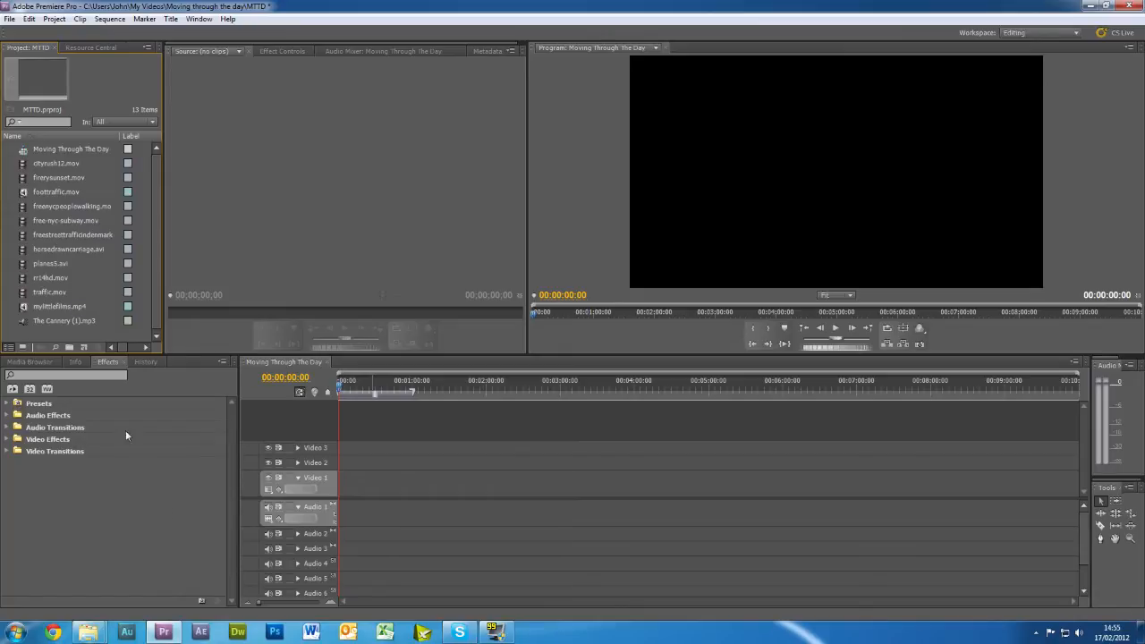
Step: Place mylittlefilms.mp4 on Video 1 and The Cannery (1).mp3 on Audio 2 at the sequence start, and expand Audio 2
{"action": "left_click_drag", "start_coordinate": [27, 307], "coordinate": [345, 488]}
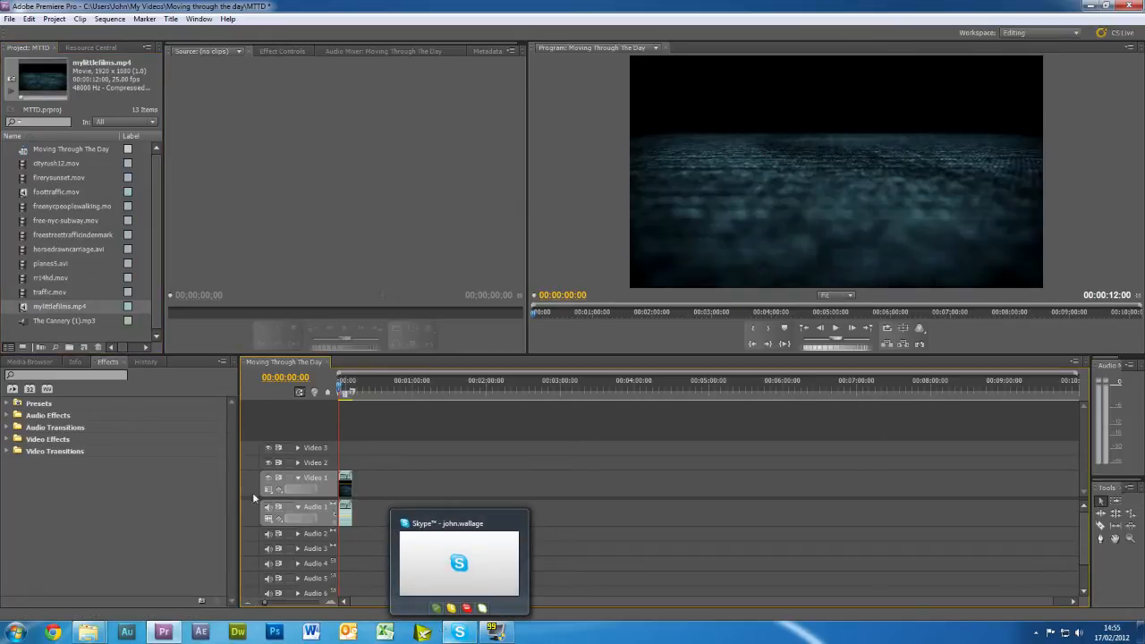
{"action": "left_click_drag", "start_coordinate": [63, 321], "coordinate": [332, 536]}
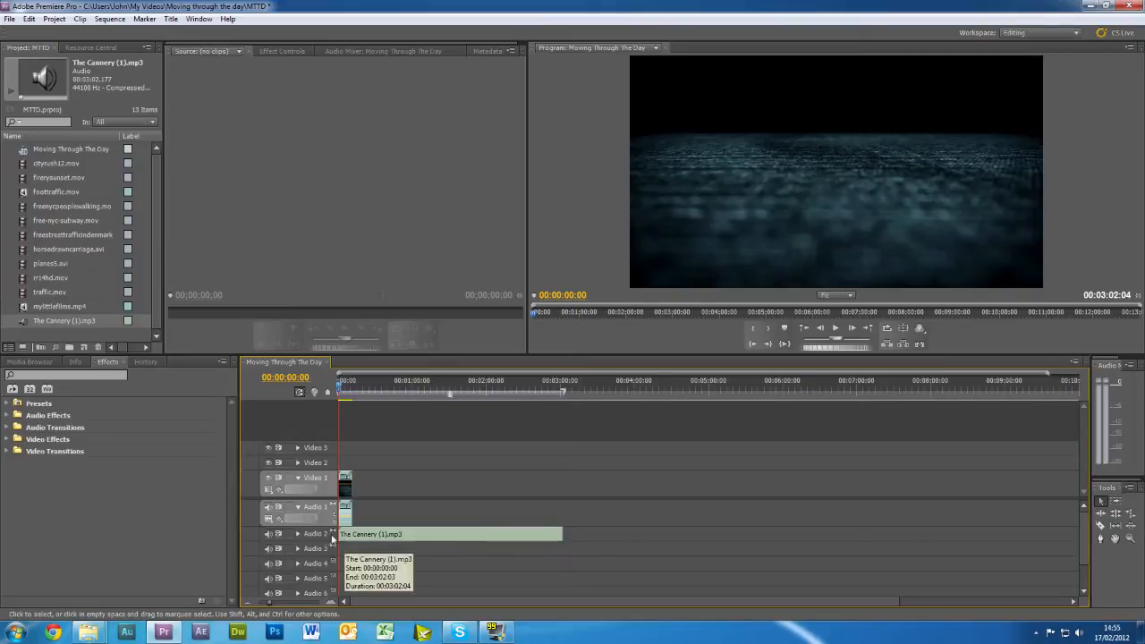
{"action": "left_click", "coordinate": [299, 534]}
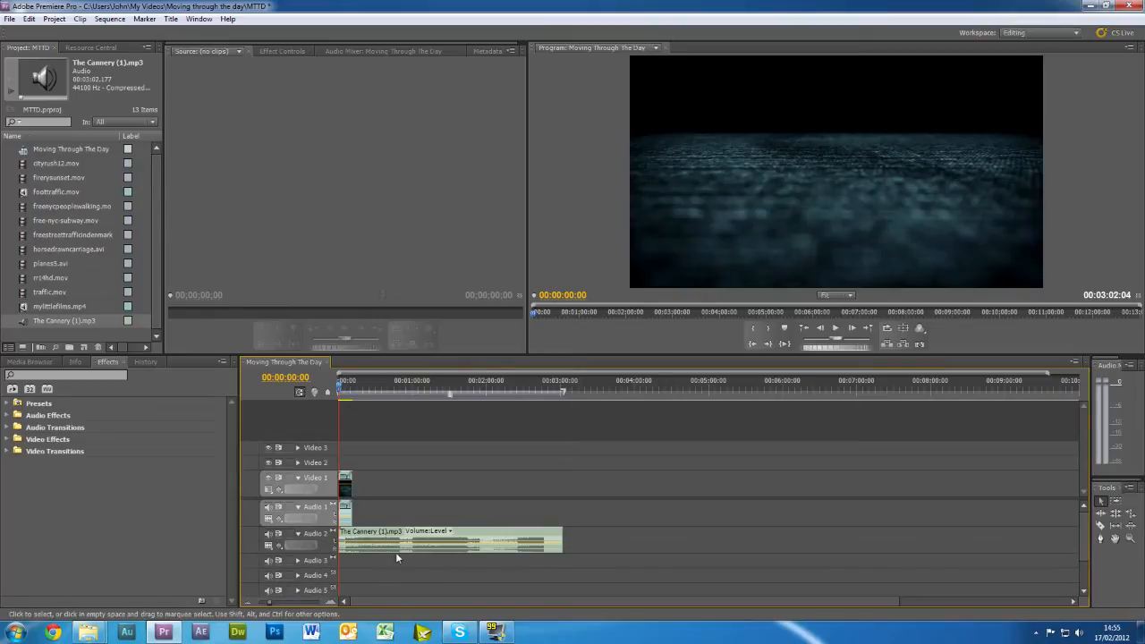
Step: Set the speed of the mylittlefilms.mp4 clip in the timeline to 250%
{"action": "left_click", "coordinate": [332, 605]}
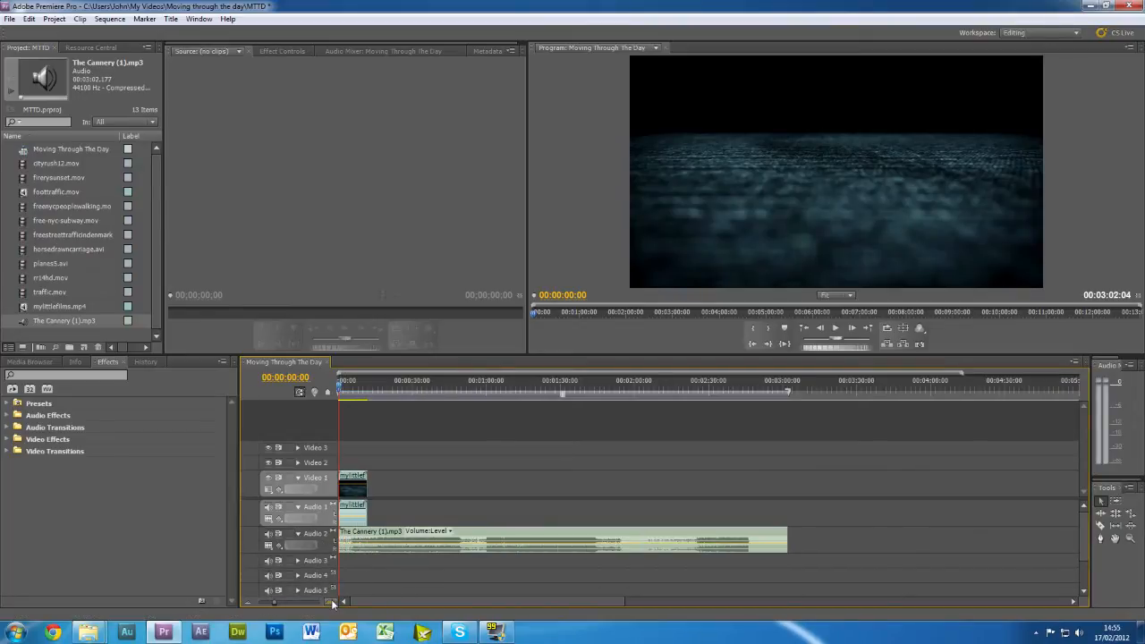
{"action": "left_click", "coordinate": [331, 605]}
{"action": "left_click", "coordinate": [332, 605]}
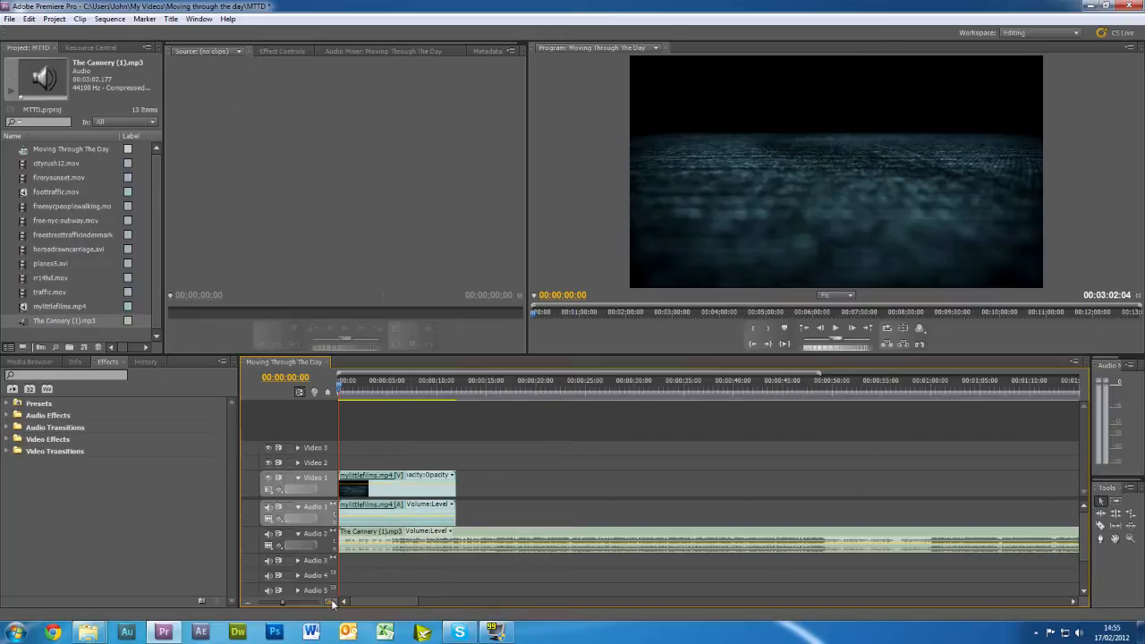
{"action": "left_click", "coordinate": [332, 604]}
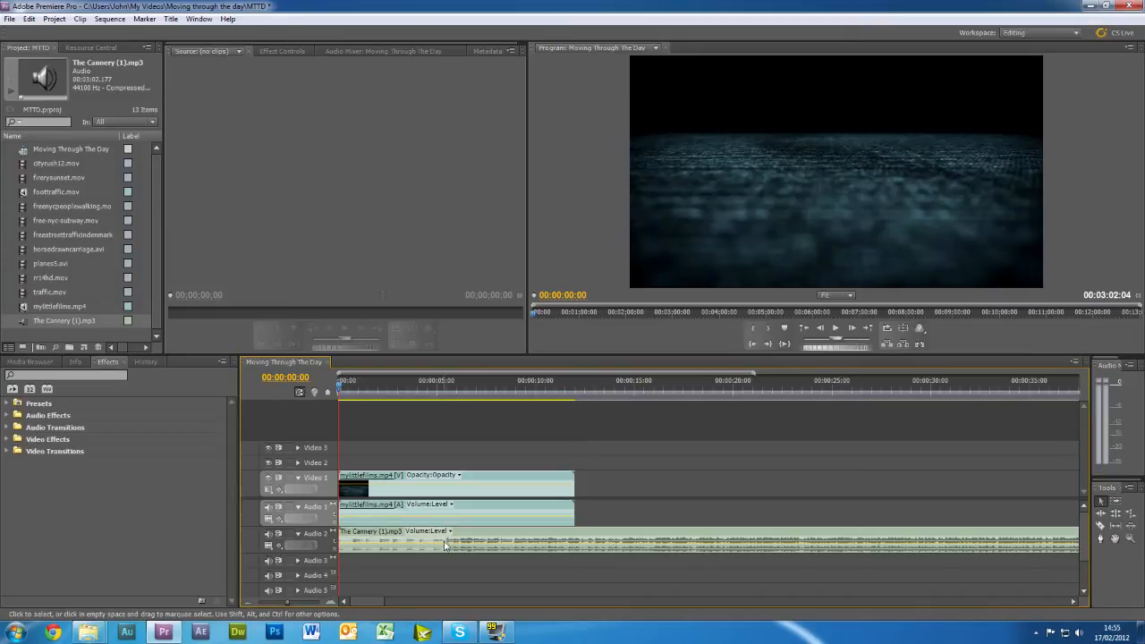
{"action": "right_click", "coordinate": [503, 491]}
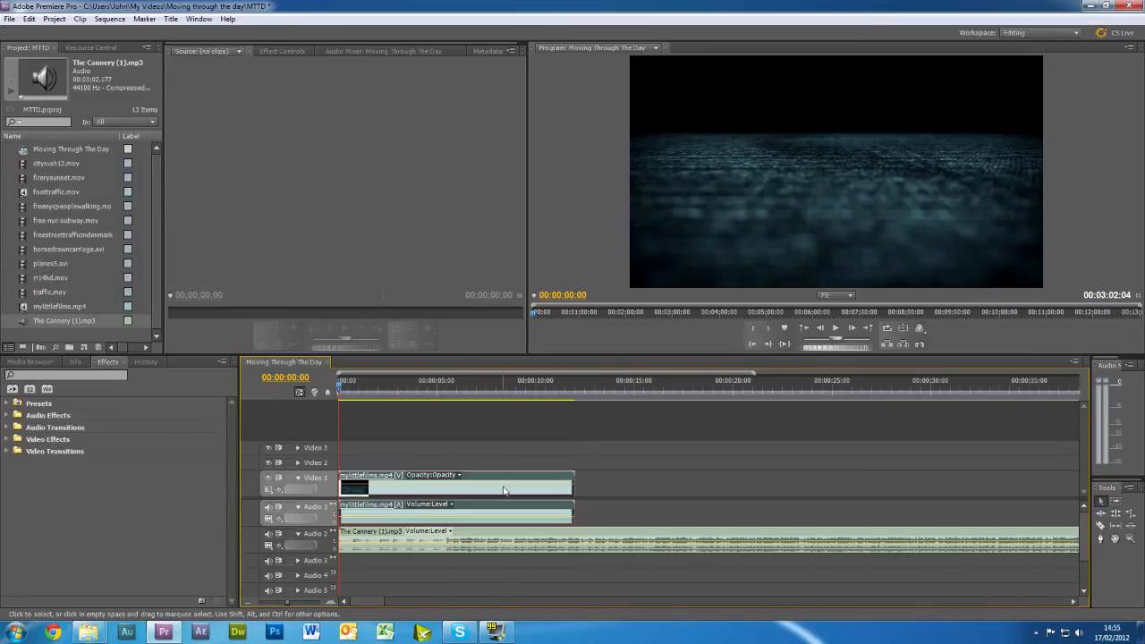
{"action": "left_click", "coordinate": [563, 263]}
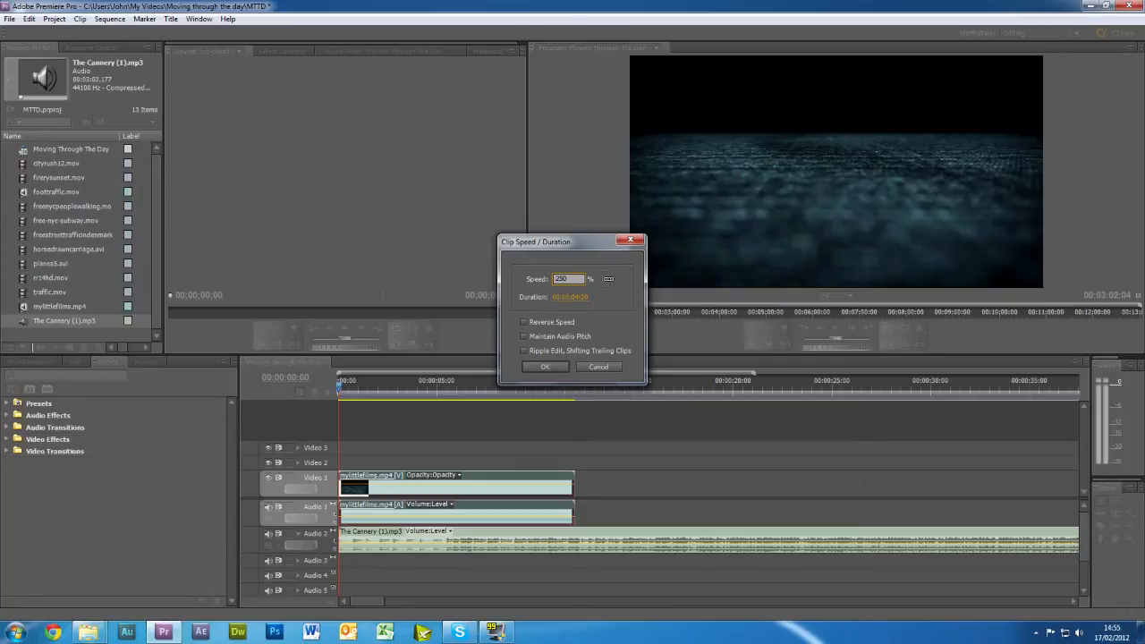
{"action": "key", "text": "Return"}
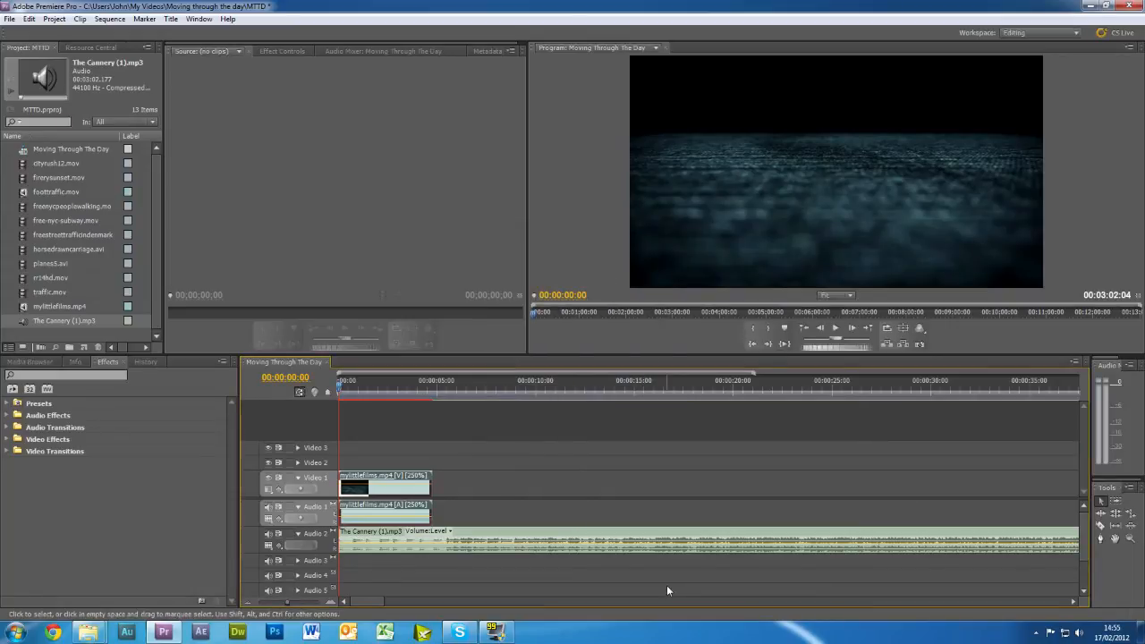
Step: Move the sequence playhead to 00:00:05:12 and open planes5.avi for source preview
{"action": "left_click", "coordinate": [449, 386]}
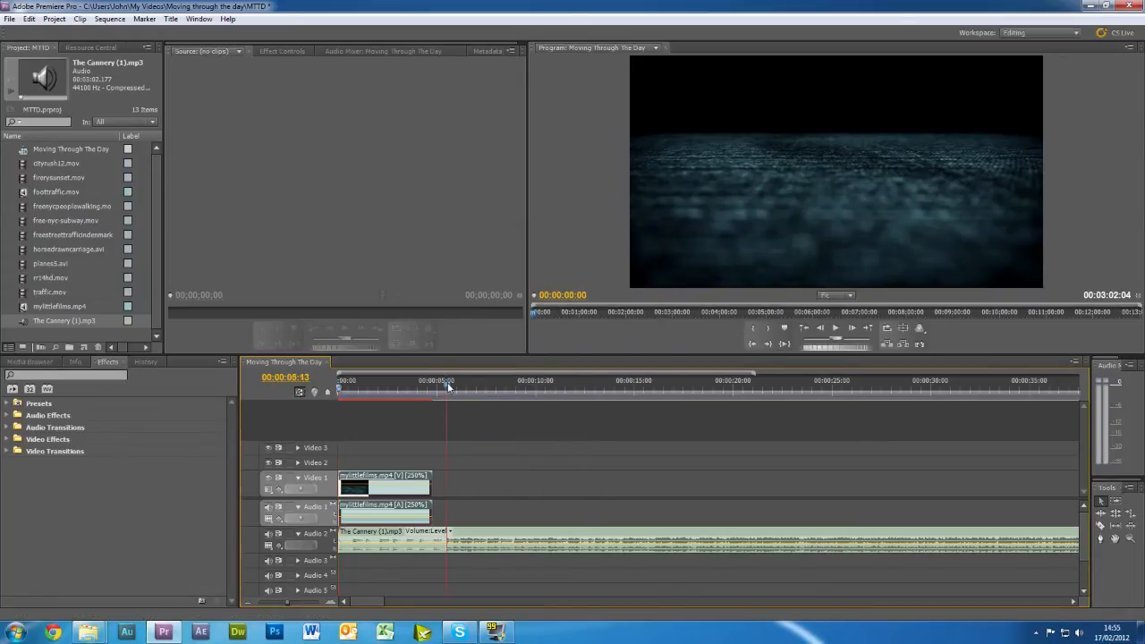
{"action": "left_click_drag", "start_coordinate": [449, 385], "coordinate": [449, 385]}
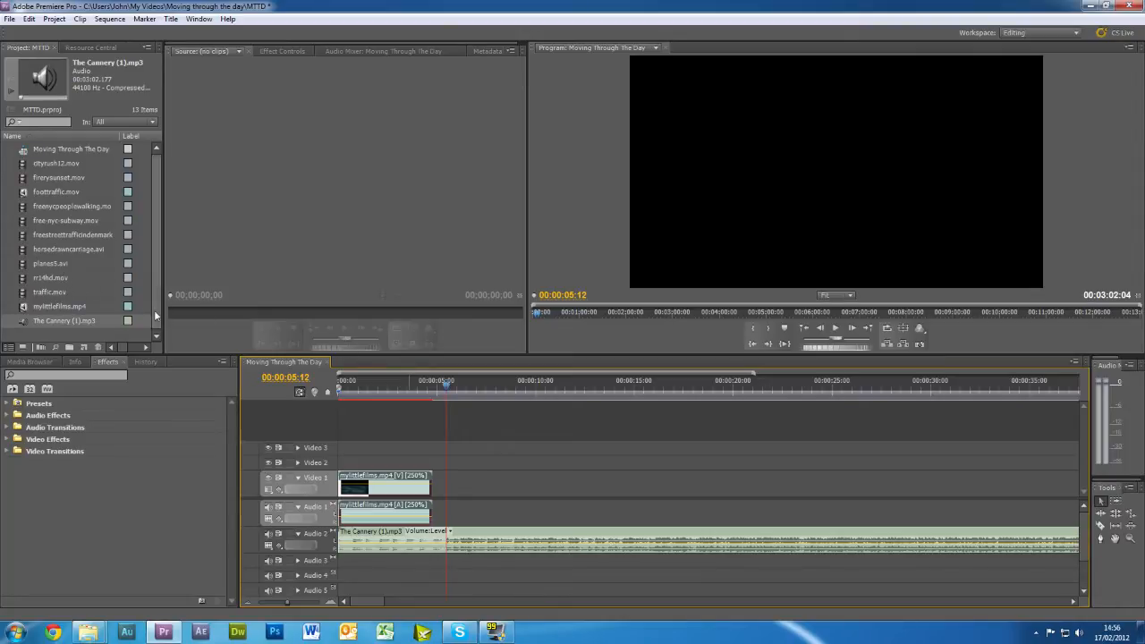
{"action": "left_click", "coordinate": [24, 266]}
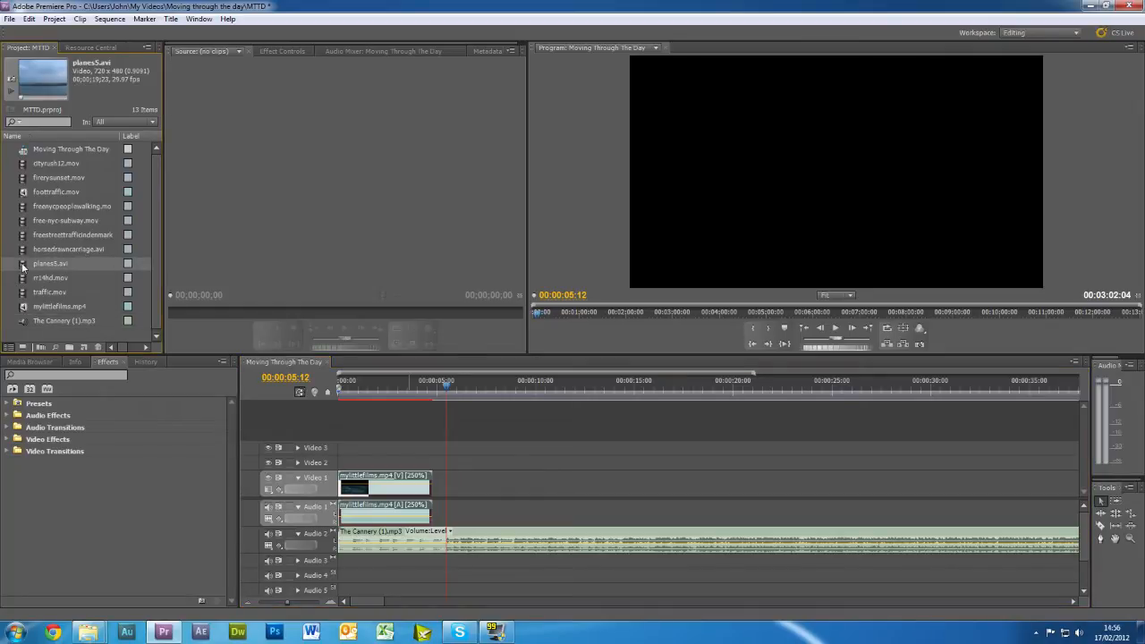
{"action": "double_click", "coordinate": [23, 266]}
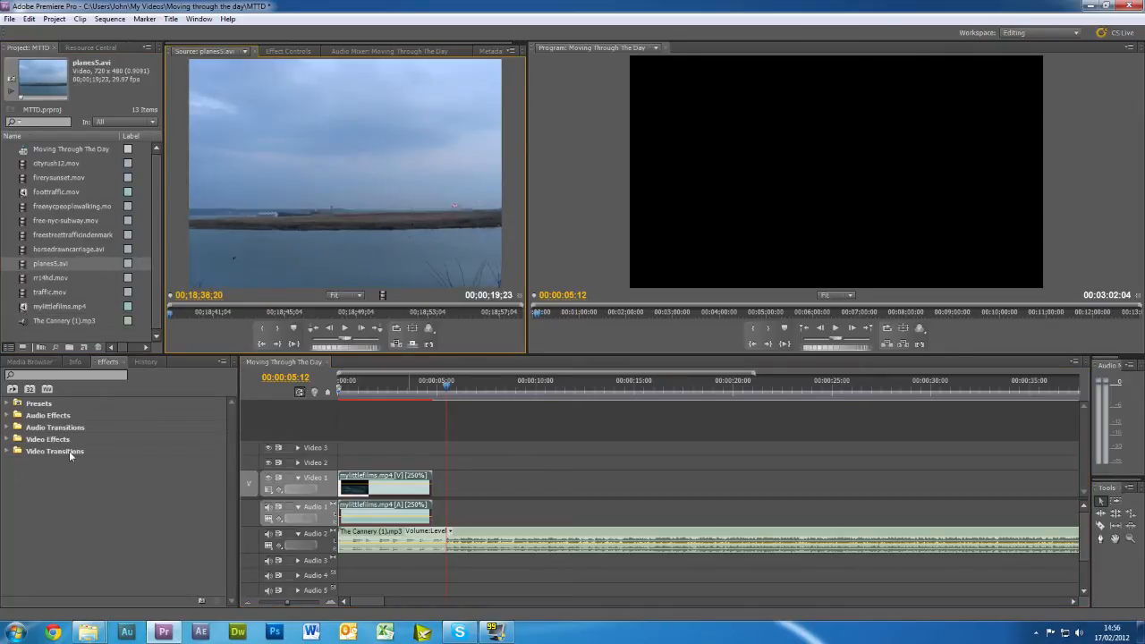
Step: Mark planes5.avi from its start to 00;18;49;05 and place that range on Video 1 at the playhead
{"action": "mouse_move", "coordinate": [171, 317]}
{"action": "left_mouse_down"}
{"action": "mouse_move", "coordinate": [456, 338]}
{"action": "mouse_move", "coordinate": [511, 327]}
{"action": "mouse_move", "coordinate": [159, 309]}
{"action": "left_mouse_up"}
{"action": "left_click", "coordinate": [260, 329]}
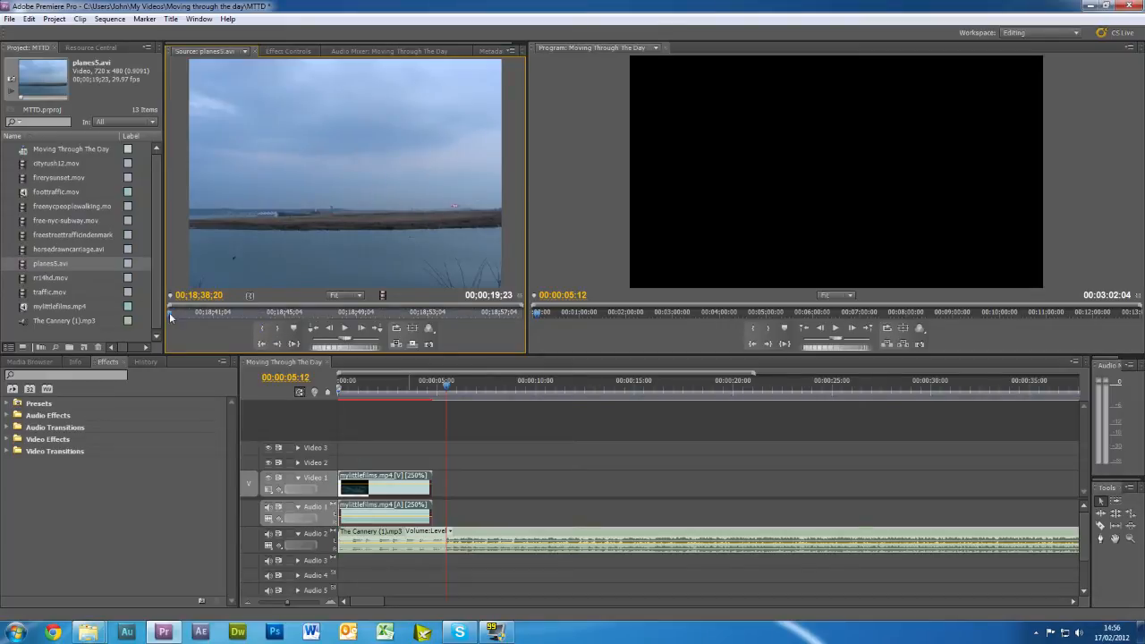
{"action": "left_click_drag", "start_coordinate": [169, 312], "coordinate": [359, 319]}
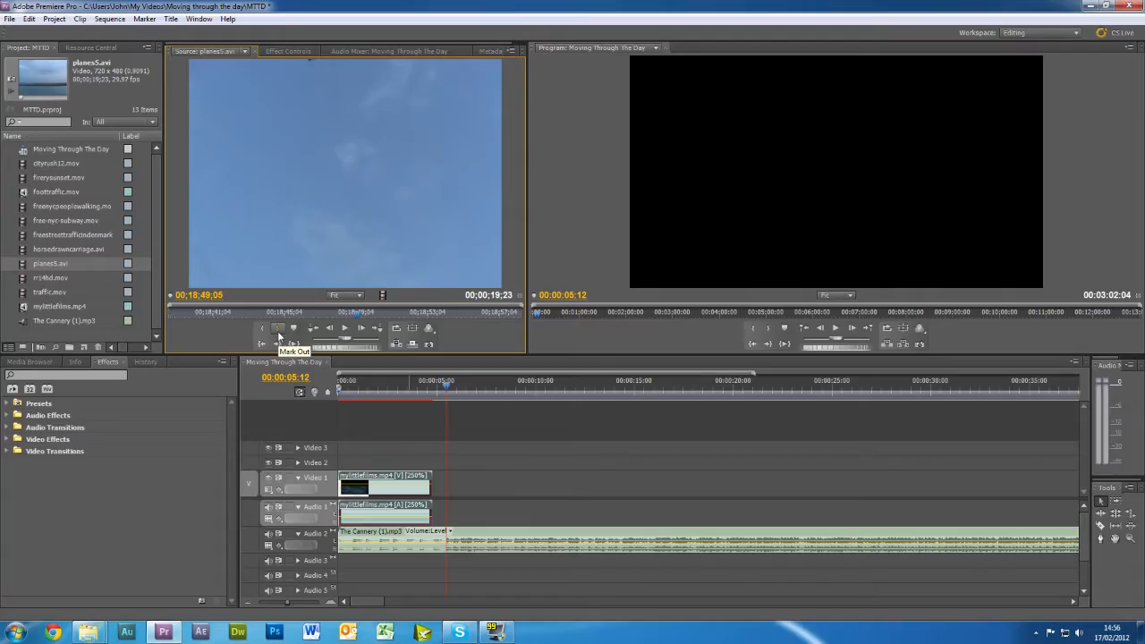
{"action": "left_click", "coordinate": [278, 331]}
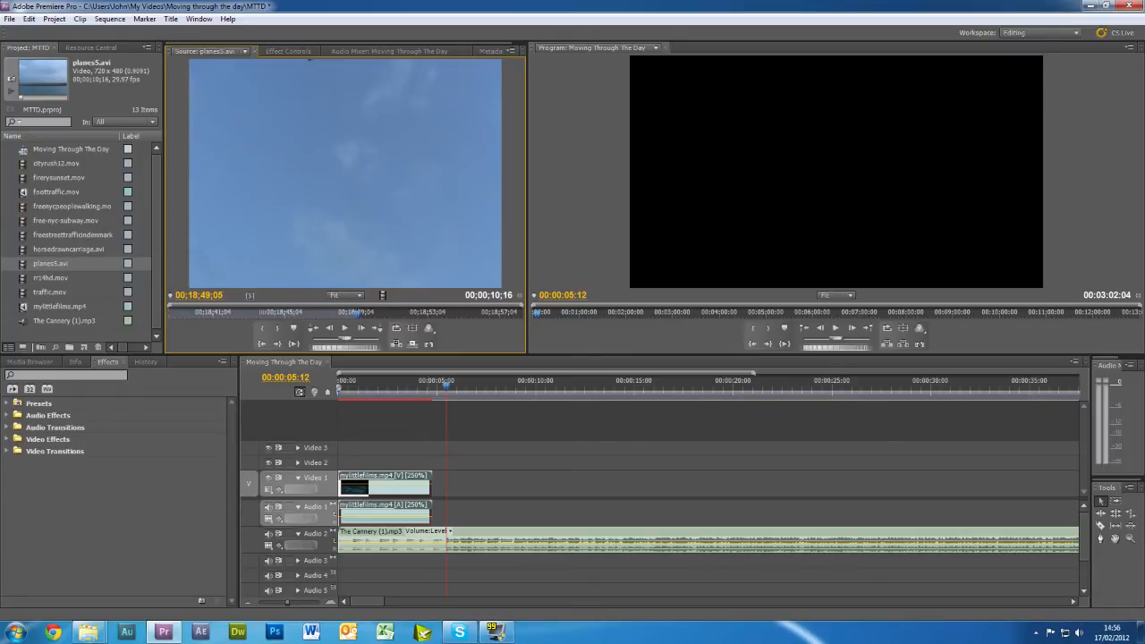
{"action": "left_click_drag", "start_coordinate": [345, 179], "coordinate": [448, 483]}
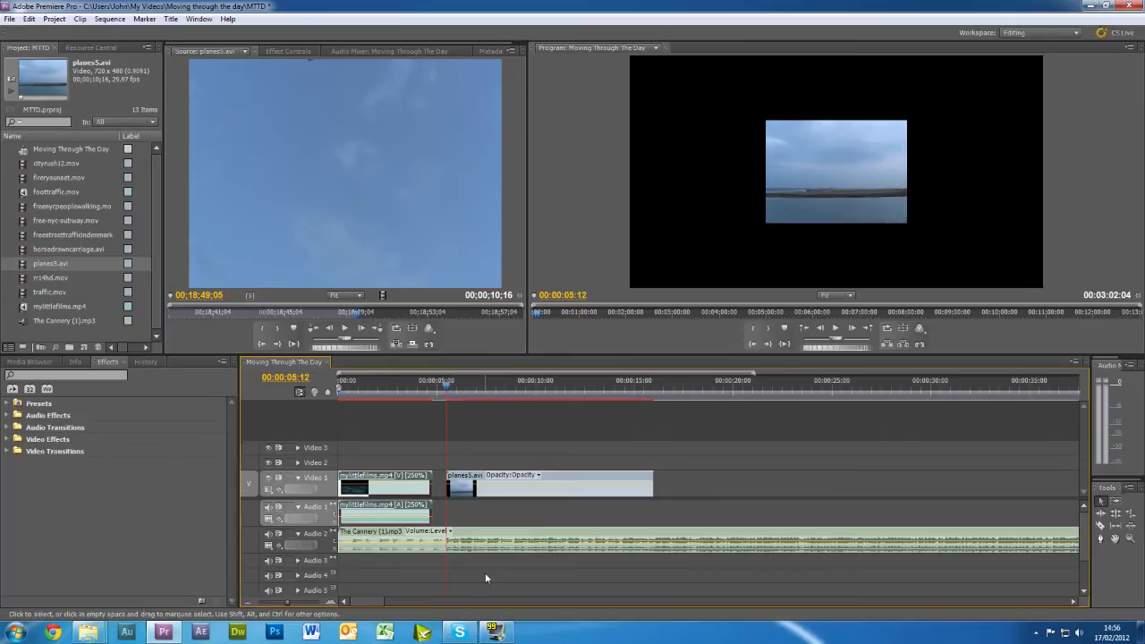
Step: Enlarge planes5.avi to fill the frame, shift the picture down, and check the framing up to 00:00:09:16
{"action": "left_click", "coordinate": [854, 197]}
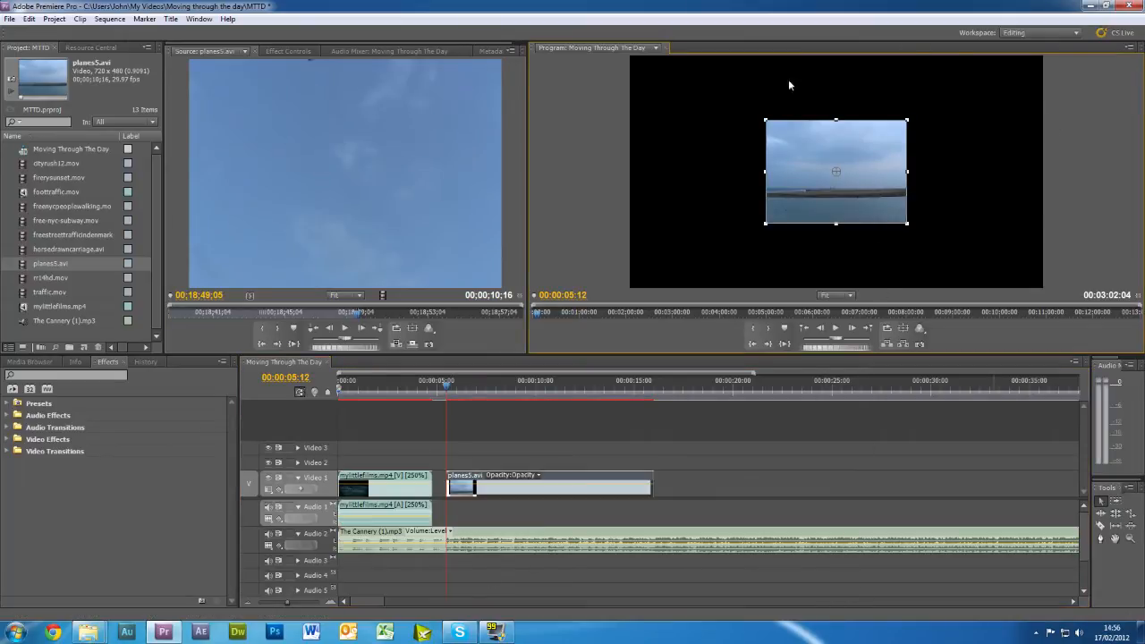
{"action": "left_click_drag", "start_coordinate": [907, 223], "coordinate": [1046, 325]}
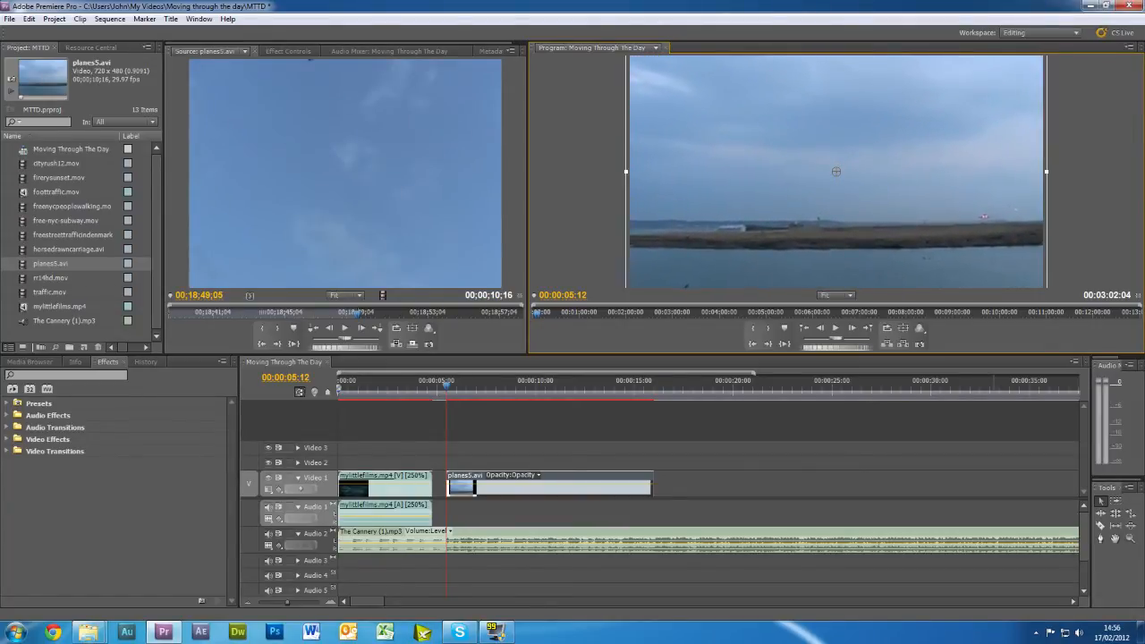
{"action": "left_click_drag", "start_coordinate": [832, 171], "coordinate": [835, 211]}
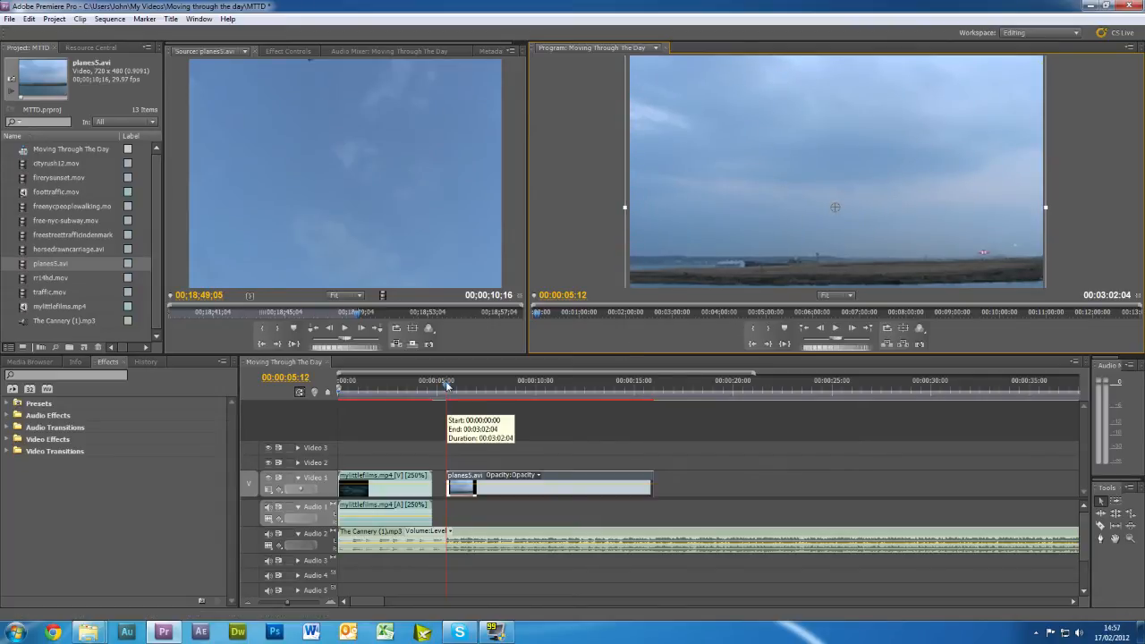
{"action": "left_click_drag", "start_coordinate": [447, 387], "coordinate": [528, 404]}
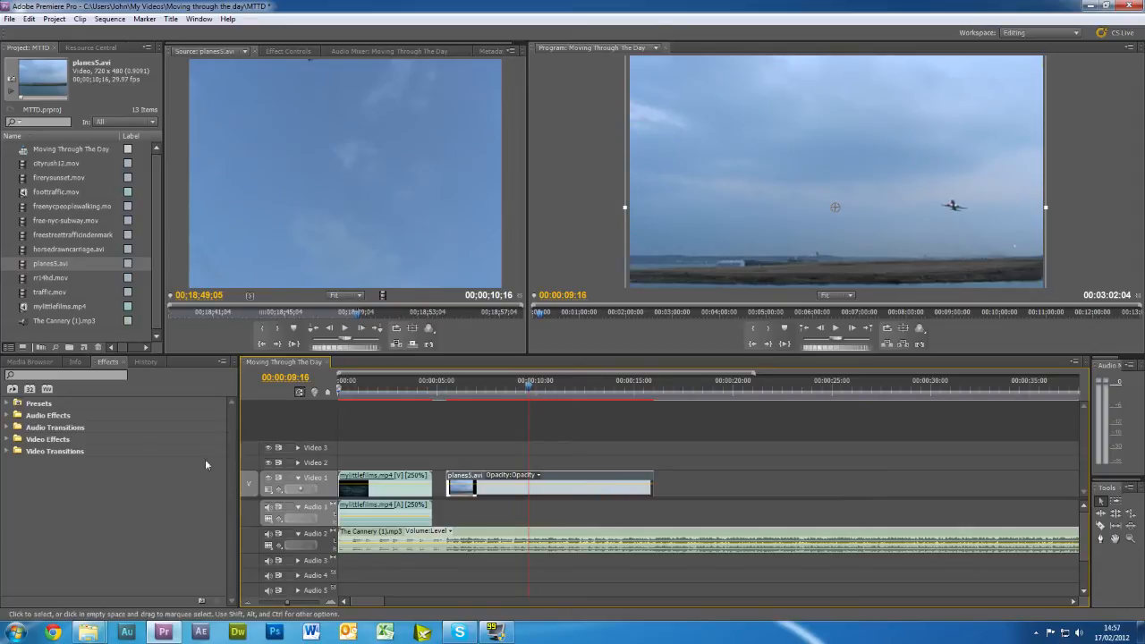
Step: Apply a Cross Dissolve video transition to the start of the planes5.avi clip on Video 1
{"action": "left_click", "coordinate": [7, 451]}
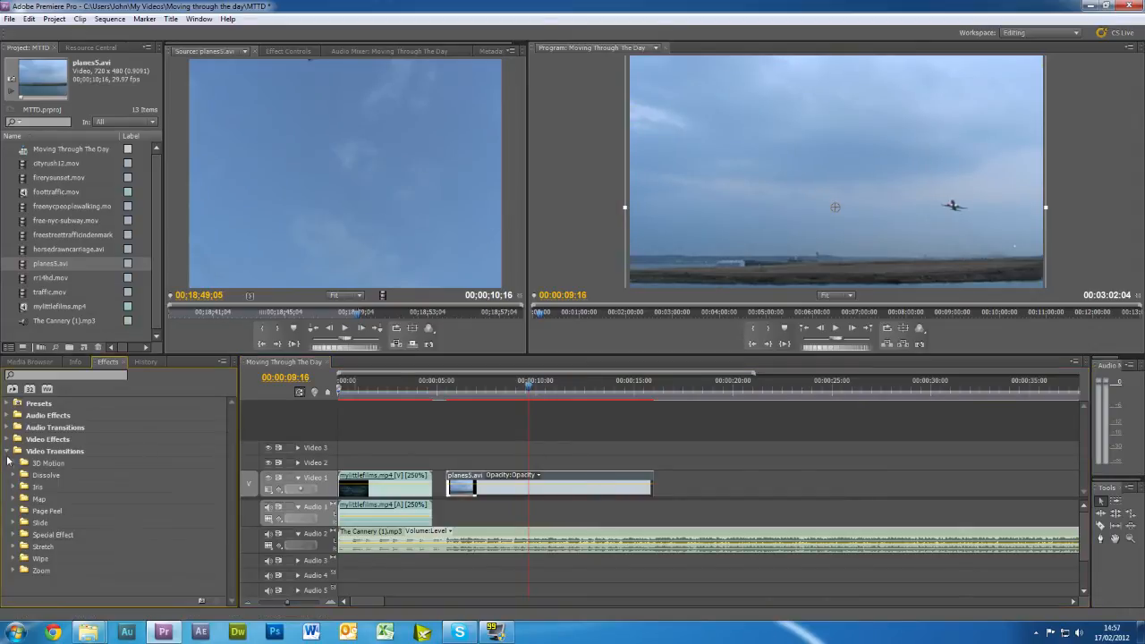
{"action": "left_click", "coordinate": [17, 475]}
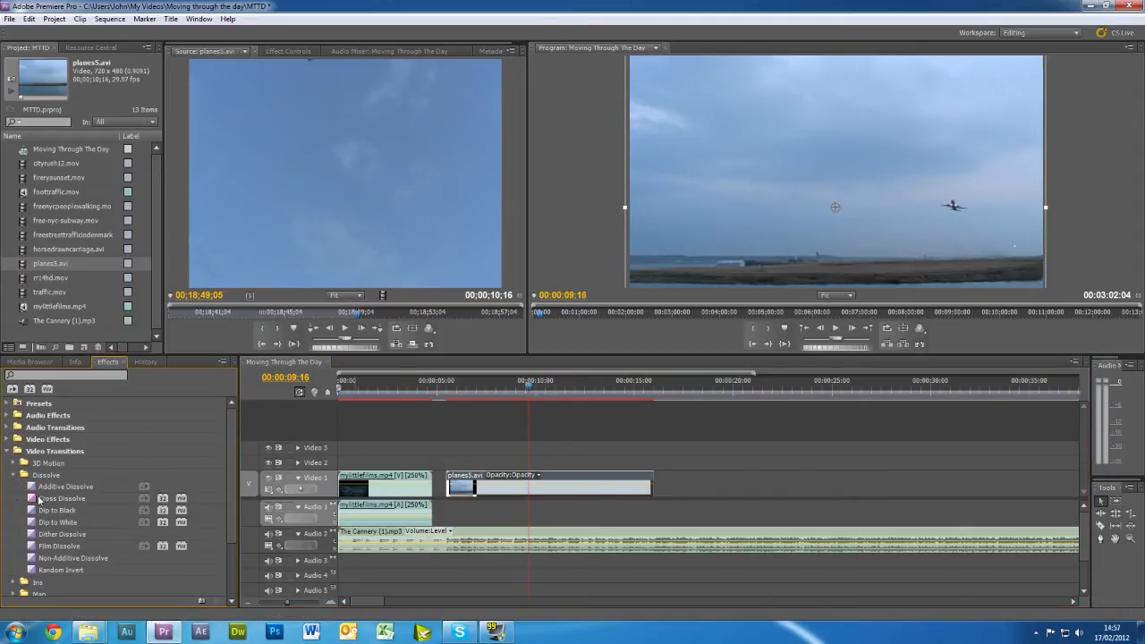
{"action": "left_click_drag", "start_coordinate": [34, 500], "coordinate": [458, 483]}
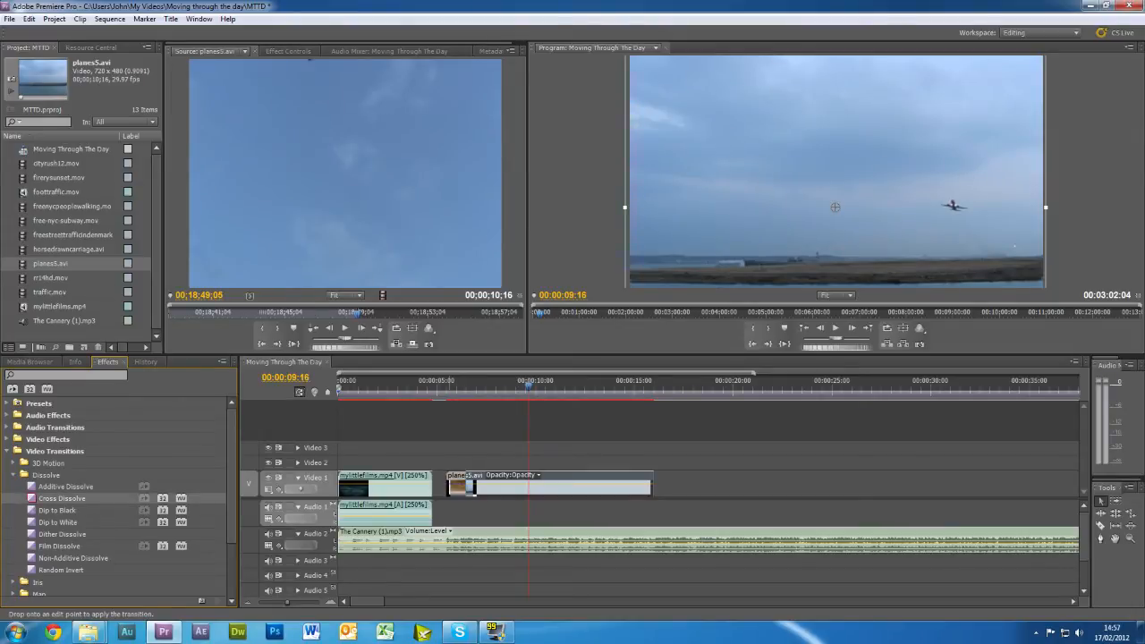
{"action": "mouse_move", "coordinate": [505, 629]}
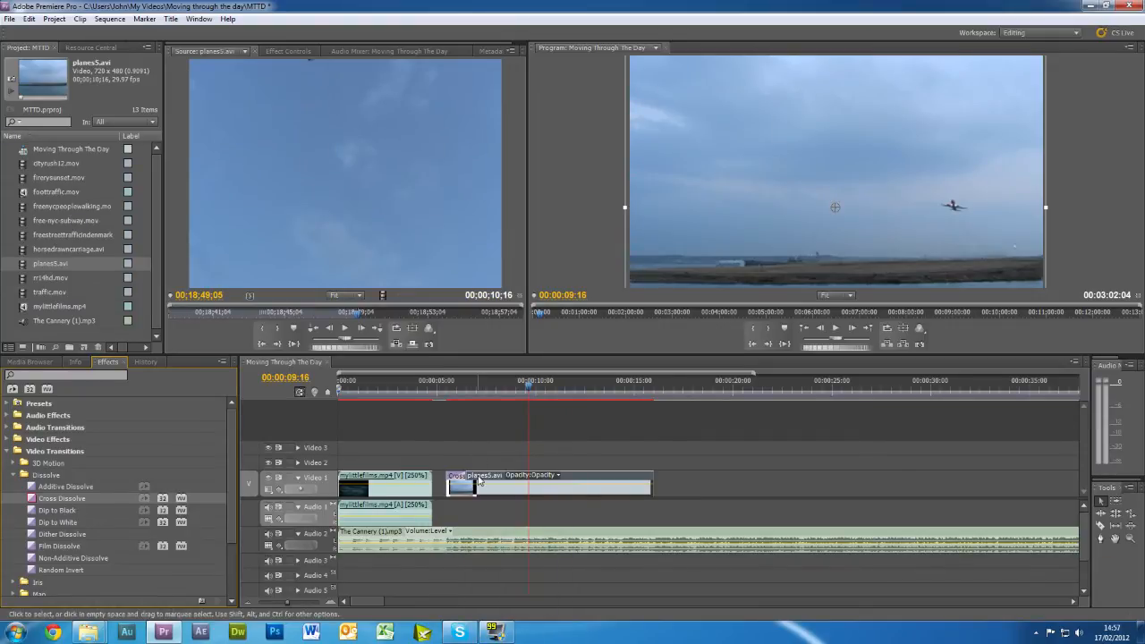
Step: Lengthen the Cross Dissolve at the start of planes5.avi to a duration of 00:00:01:19
{"action": "left_click", "coordinate": [454, 480]}
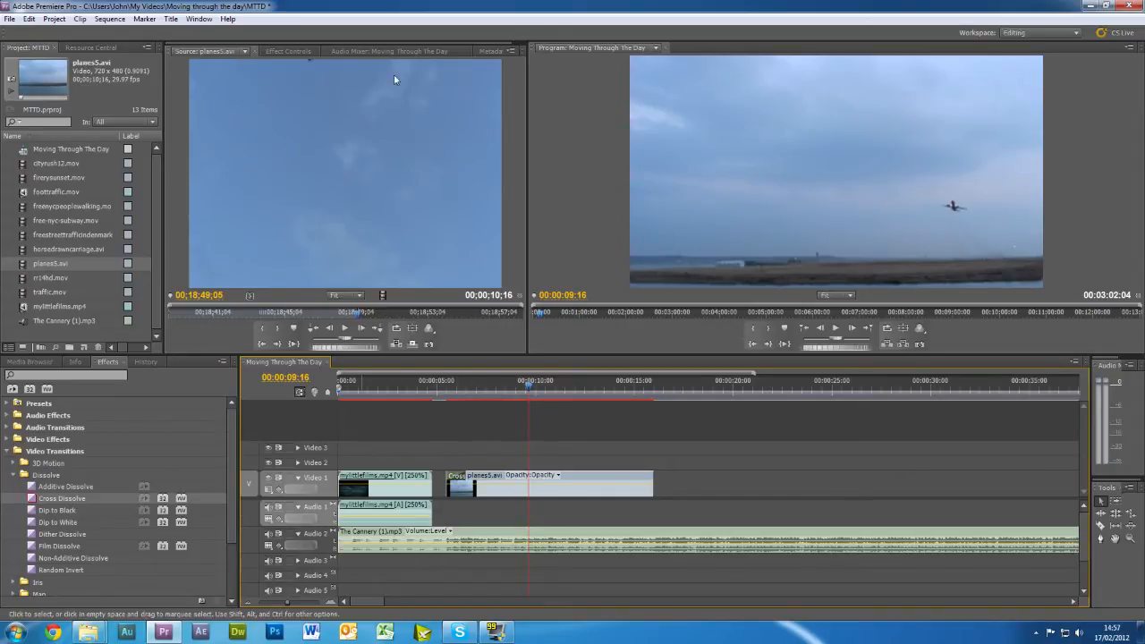
{"action": "left_click", "coordinate": [305, 49]}
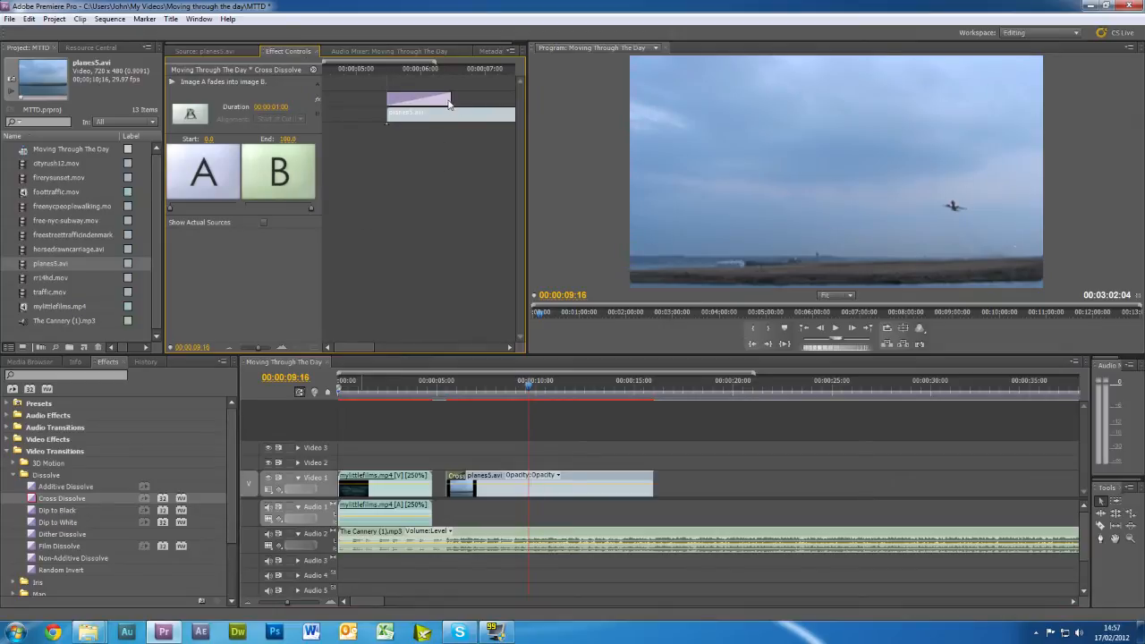
{"action": "mouse_move", "coordinate": [451, 98]}
{"action": "left_mouse_down"}
{"action": "mouse_move", "coordinate": [512, 99]}
{"action": "mouse_move", "coordinate": [471, 98]}
{"action": "left_mouse_up"}
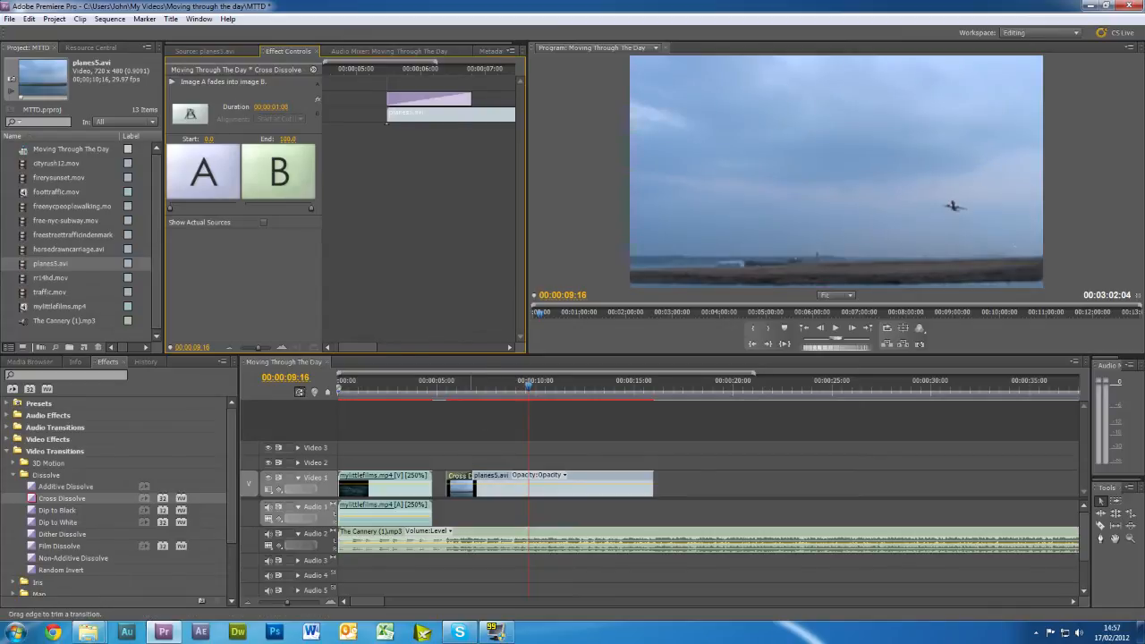
{"action": "mouse_move", "coordinate": [475, 484]}
{"action": "left_mouse_down"}
{"action": "mouse_move", "coordinate": [492, 484]}
{"action": "mouse_move", "coordinate": [475, 485]}
{"action": "left_mouse_up"}
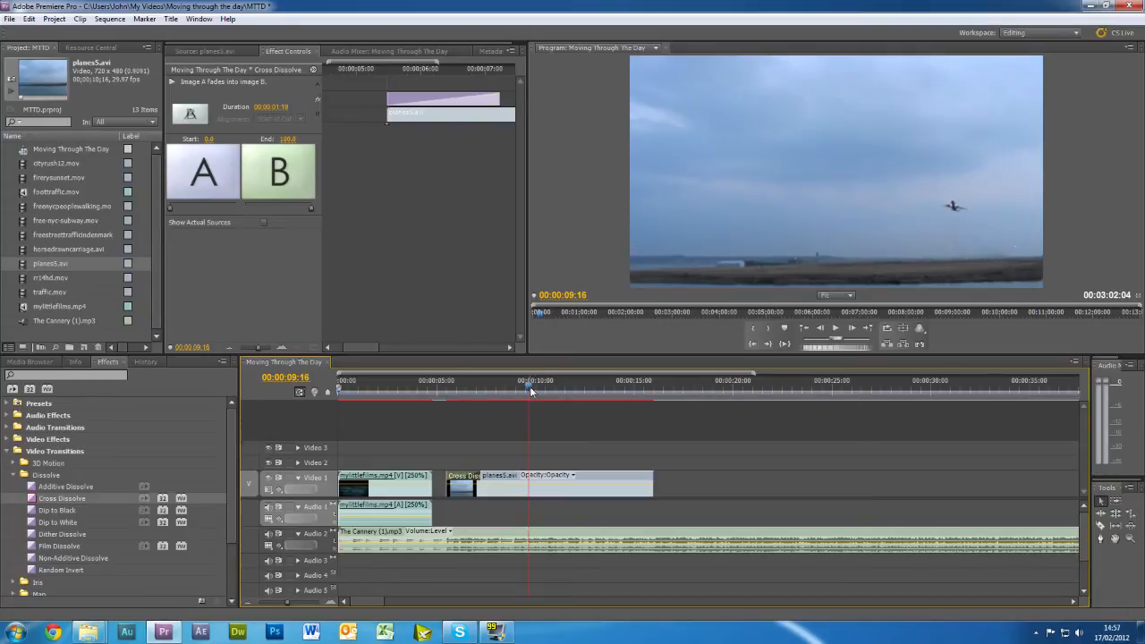
Step: Move the playhead to 00:00:07:08, just past the Cross Dissolve, and create a default still title with the default settings
{"action": "left_click_drag", "start_coordinate": [529, 387], "coordinate": [482, 386]}
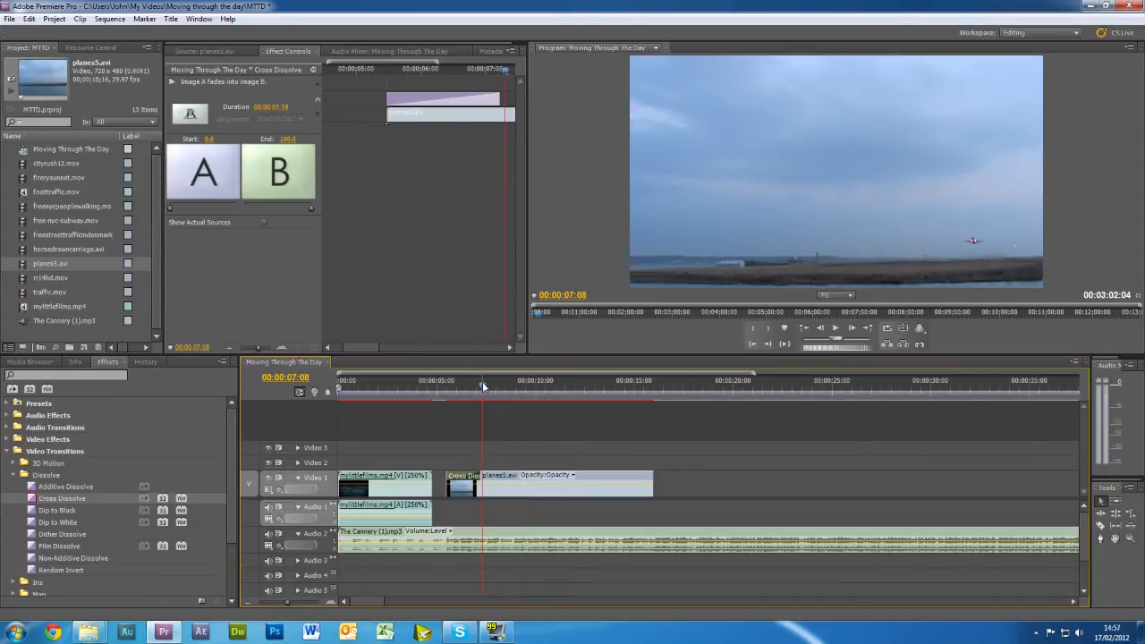
{"action": "left_click", "coordinate": [171, 20]}
{"action": "mouse_move", "coordinate": [186, 36]}
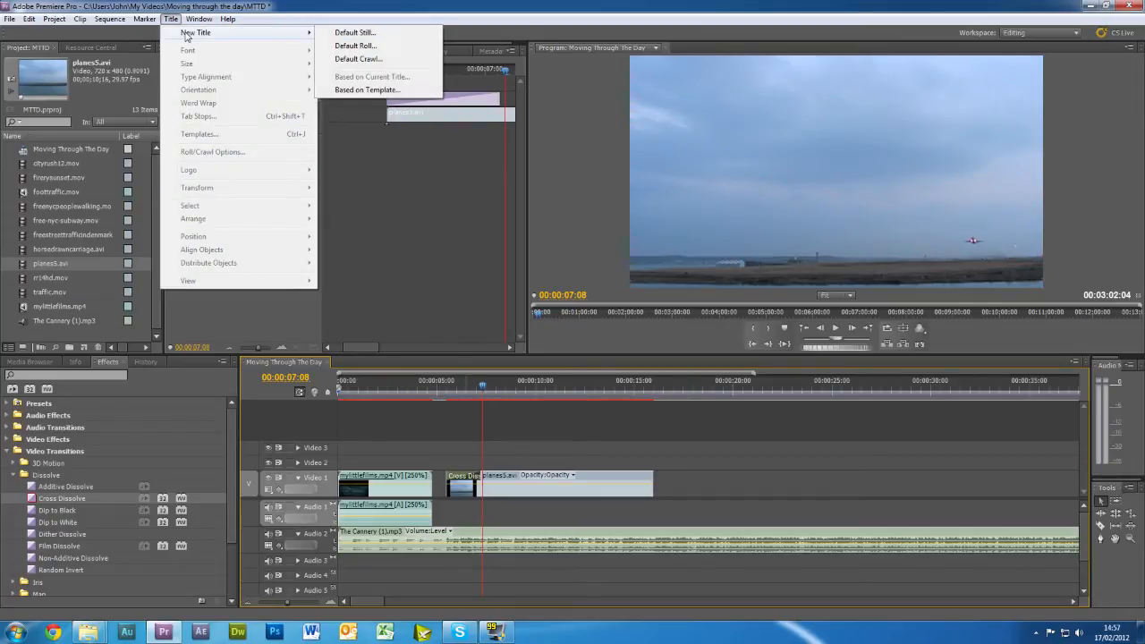
{"action": "left_click", "coordinate": [377, 39]}
{"action": "left_click", "coordinate": [596, 368]}
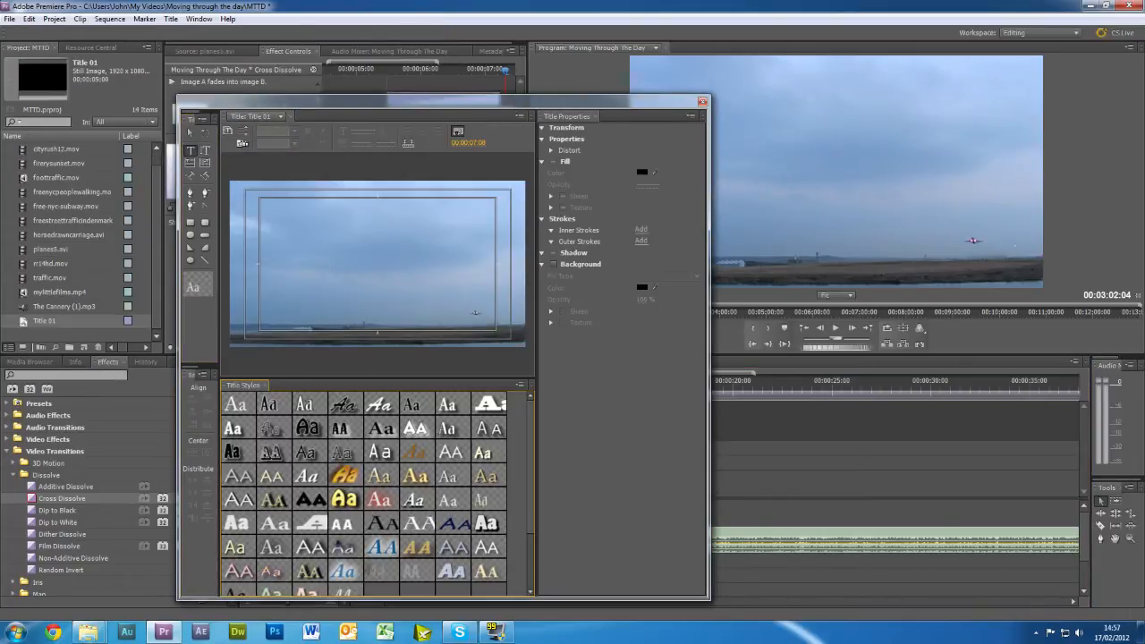
Step: Enter the title text "Moving Through The Day" on three lines: Moving, Through, The Day
{"action": "left_click", "coordinate": [264, 231]}
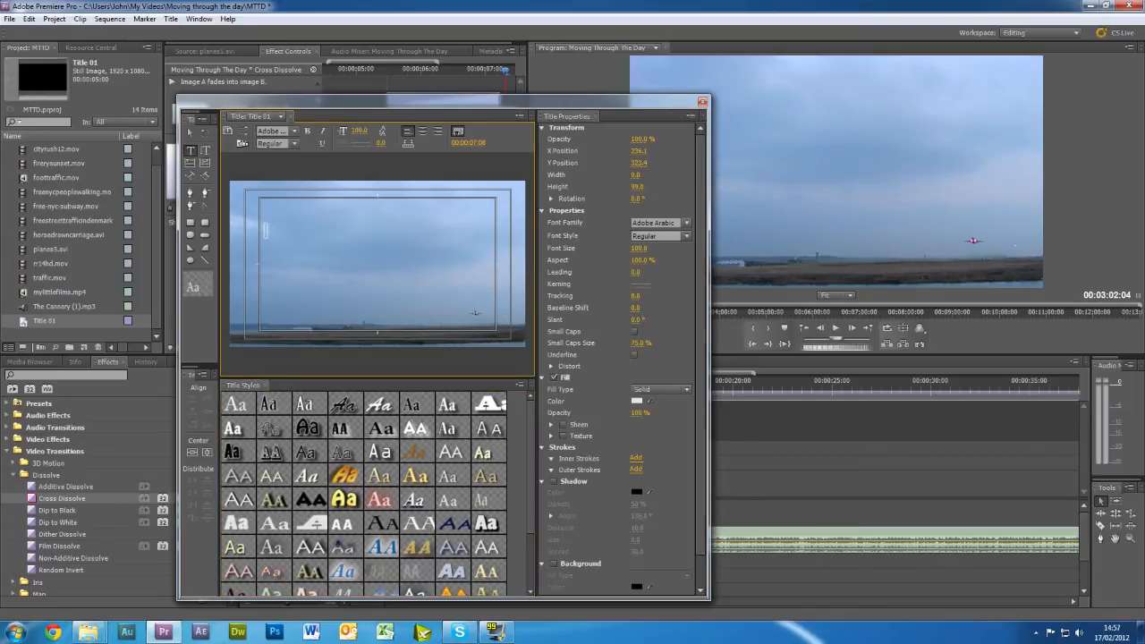
{"action": "type", "text": "Moving Th"}
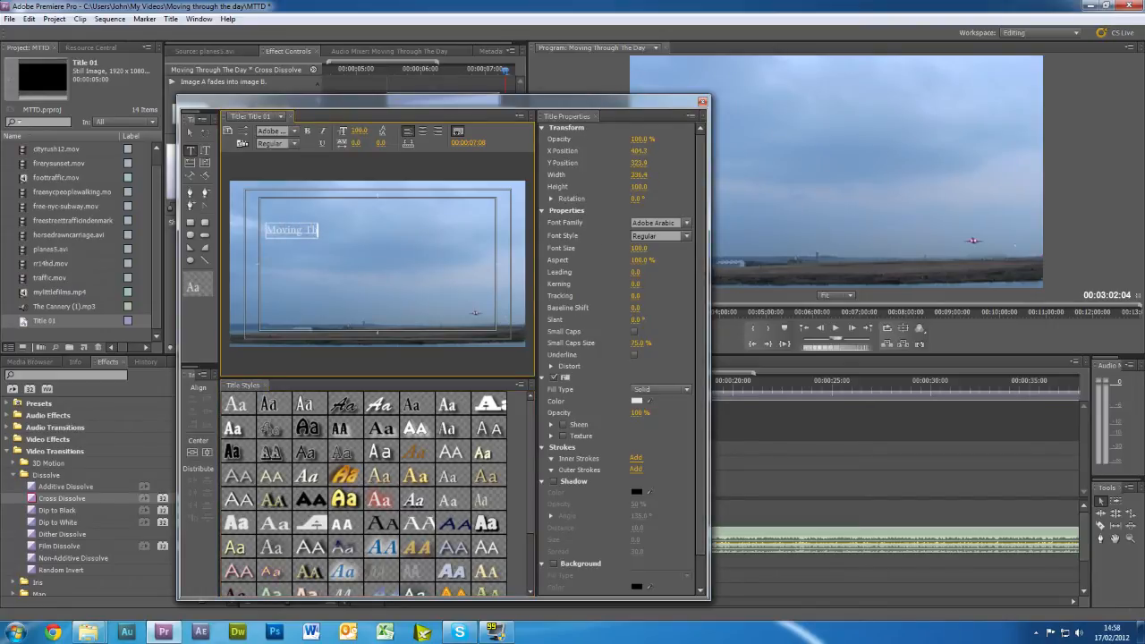
{"action": "type", "text": "rough"}
{"action": "key", "text": "BackSpace"}
{"action": "key", "text": "BackSpace"}
{"action": "key", "text": "BackSpace"}
{"action": "key", "text": "BackSpace"}
{"action": "key", "text": "BackSpace"}
{"action": "key", "text": "BackSpace"}
{"action": "key", "text": "BackSpace"}
{"action": "key", "text": "BackSpace"}
{"action": "key", "text": "Return"}
{"action": "type", "text": "Through"}
{"action": "key", "text": "Return"}
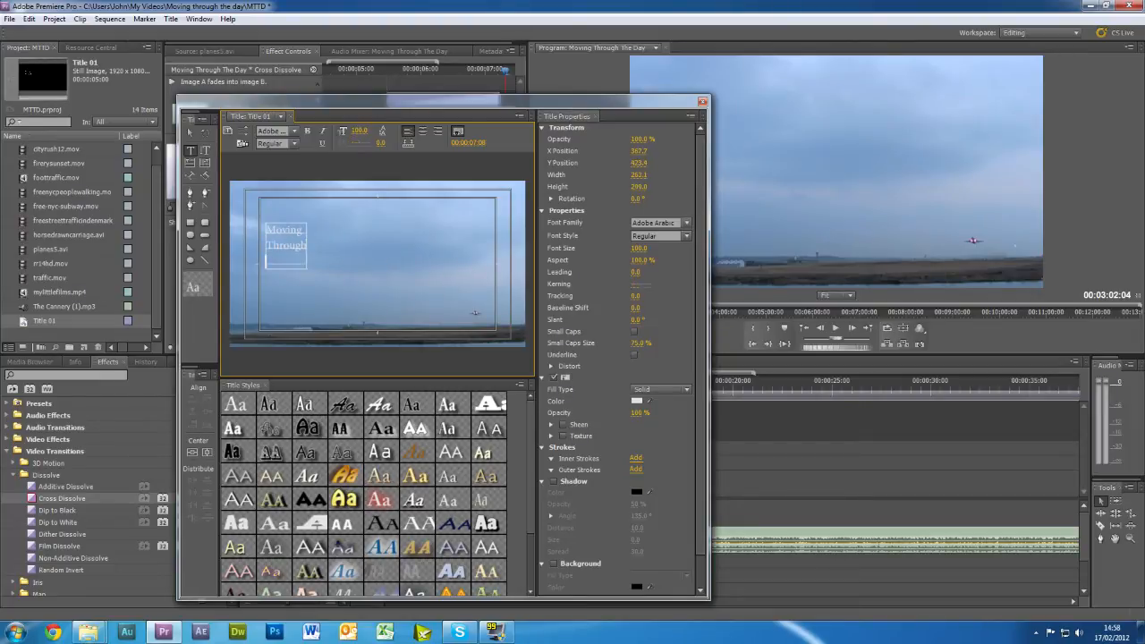
{"action": "type", "text": "The Day"}
Step: Set the title's font size to 190 and apply the white Birch Std style with a black outer stroke
{"action": "left_click", "coordinate": [639, 249]}
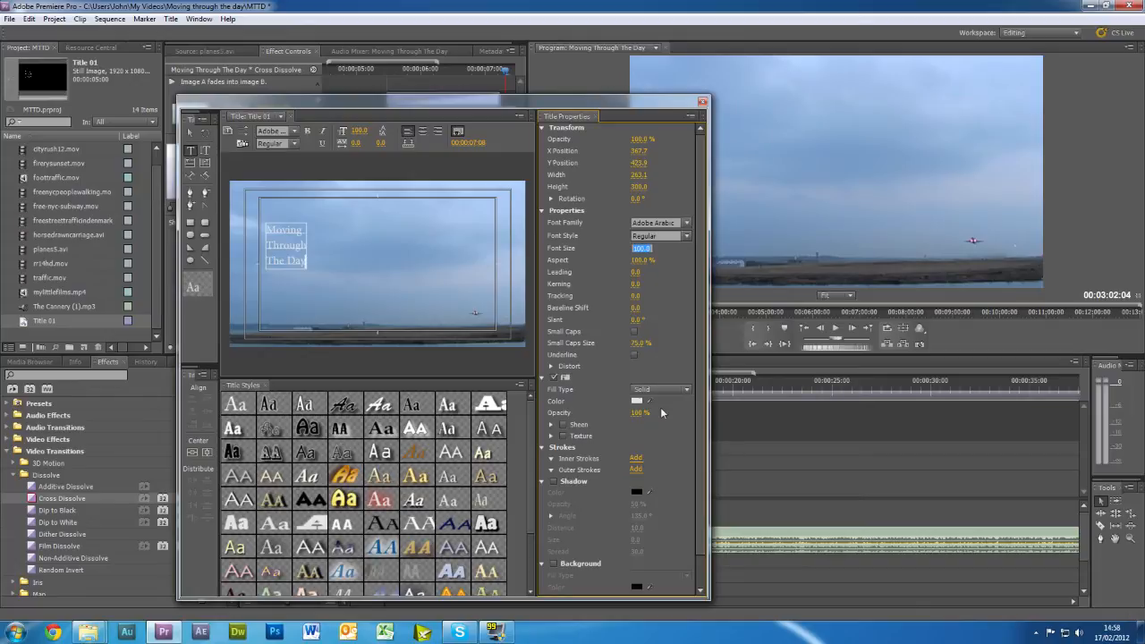
{"action": "type", "text": "190"}
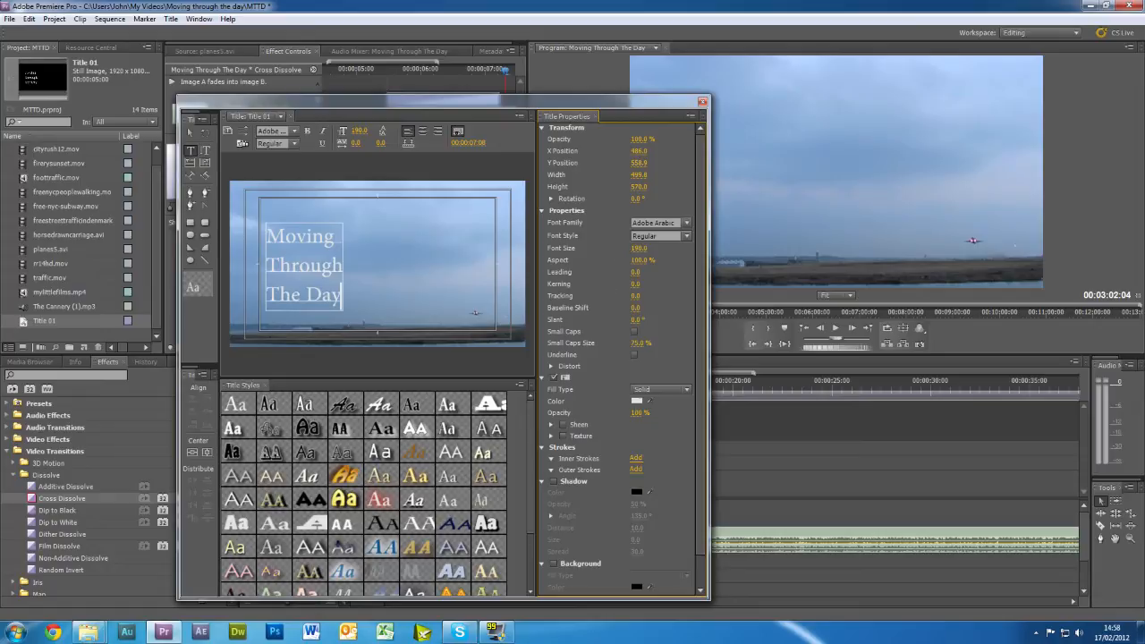
{"action": "left_click", "coordinate": [307, 426]}
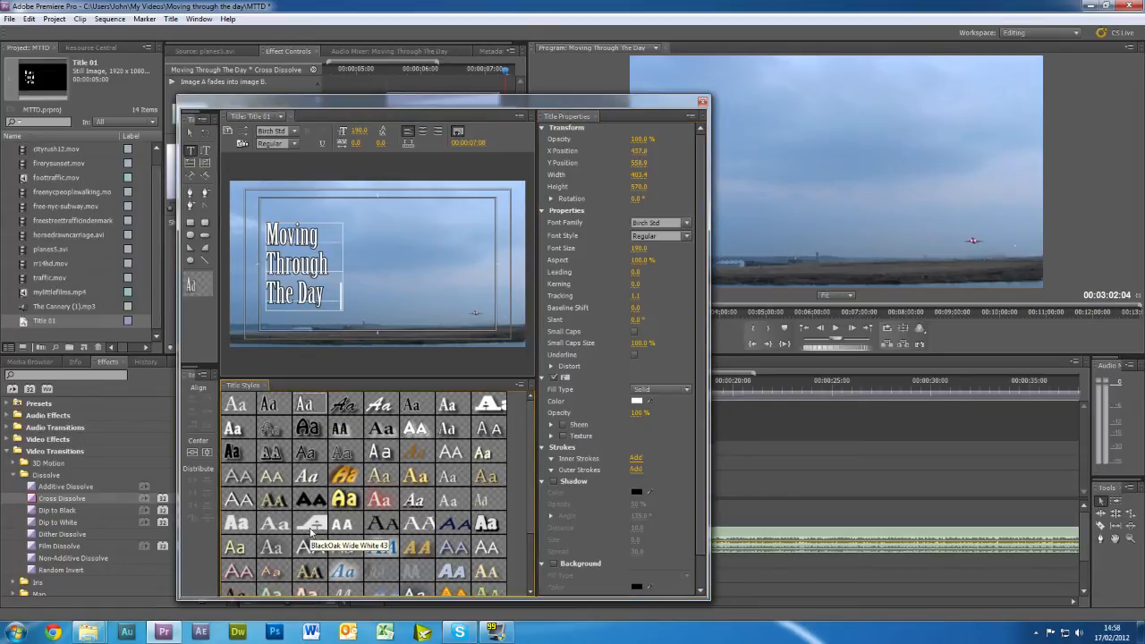
Step: Position the title text against the left edge of the inner safe margin and centre it vertically
{"action": "left_click", "coordinate": [207, 453]}
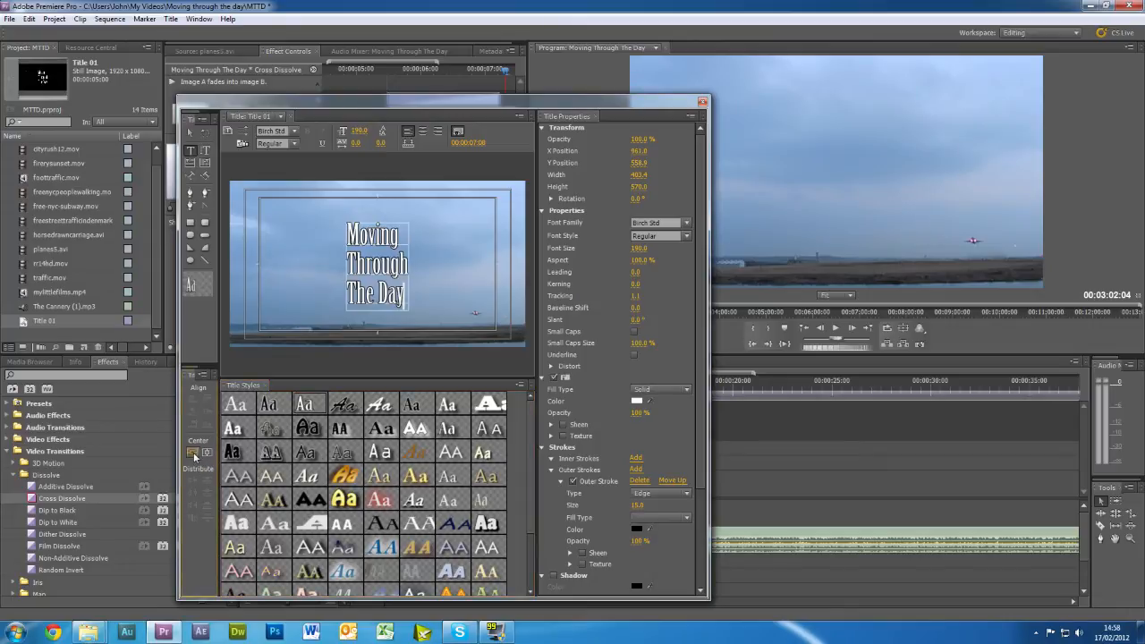
{"action": "left_click", "coordinate": [193, 453]}
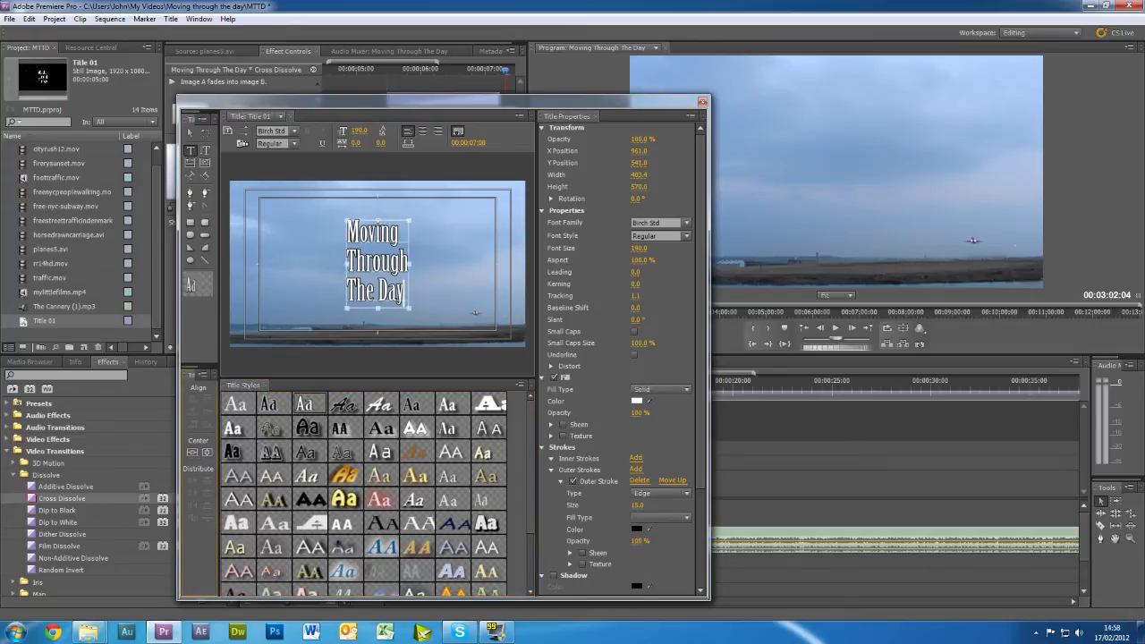
{"action": "left_click_drag", "start_coordinate": [378, 262], "coordinate": [290, 263]}
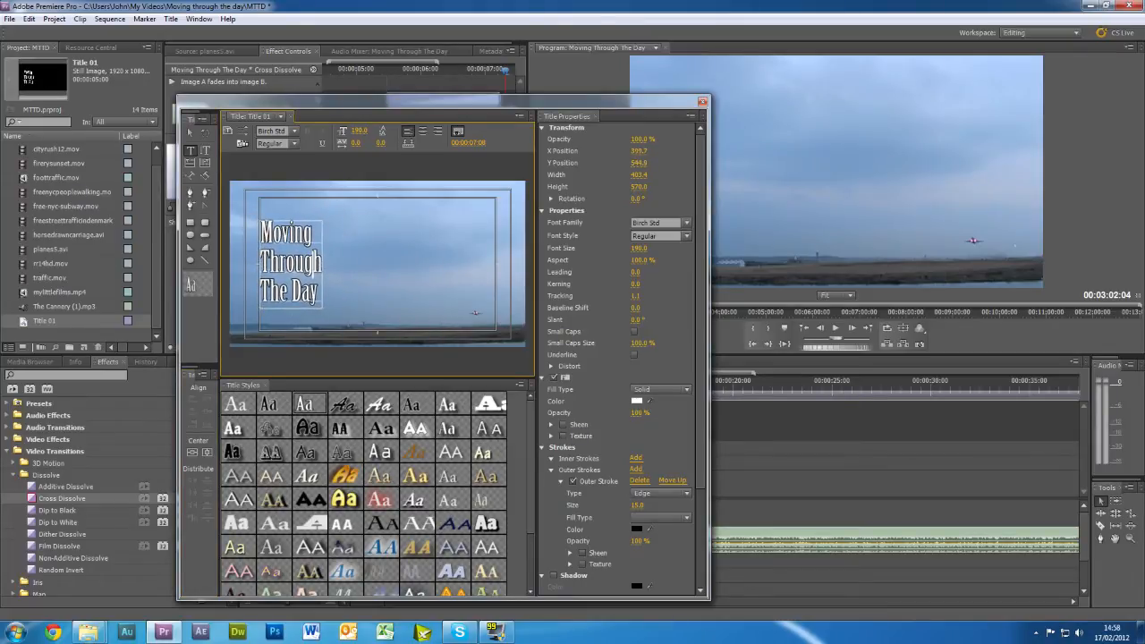
{"action": "left_click", "coordinate": [193, 453]}
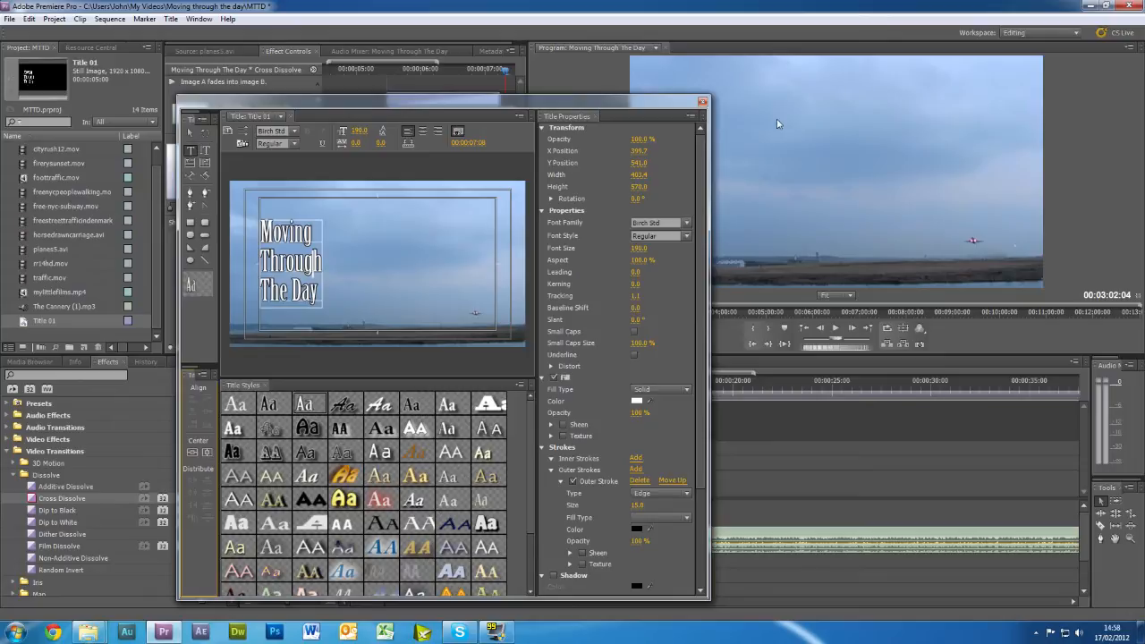
Step: Close the title editor and place Title 01 on Video 2 at 00:00:07:08, above planes5.avi
{"action": "left_click", "coordinate": [703, 102]}
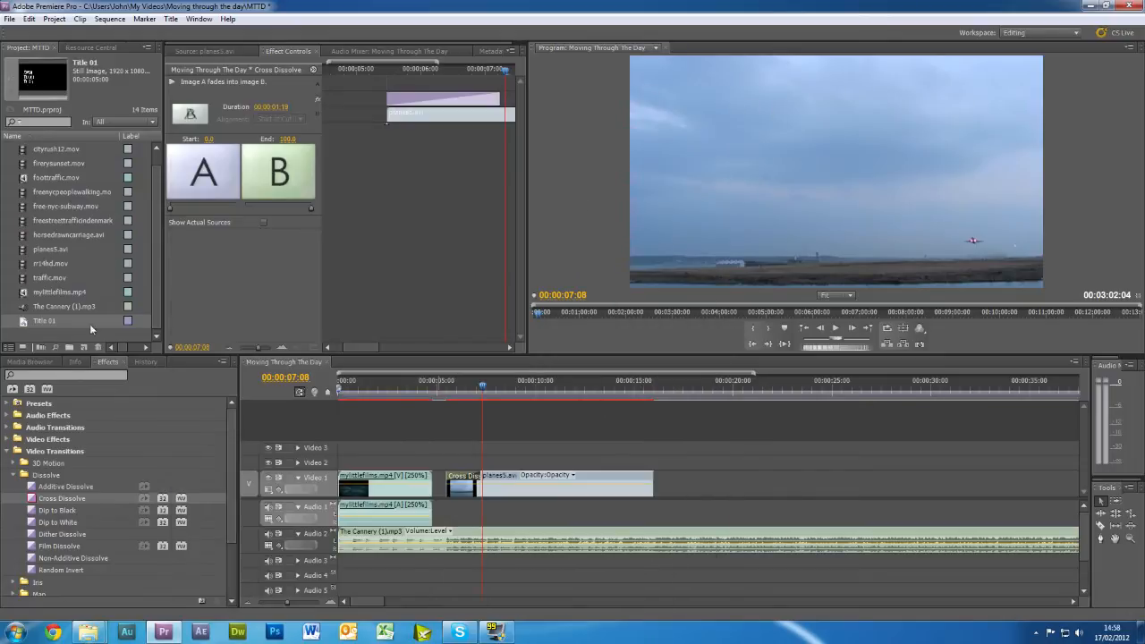
{"action": "left_click_drag", "start_coordinate": [25, 325], "coordinate": [487, 463]}
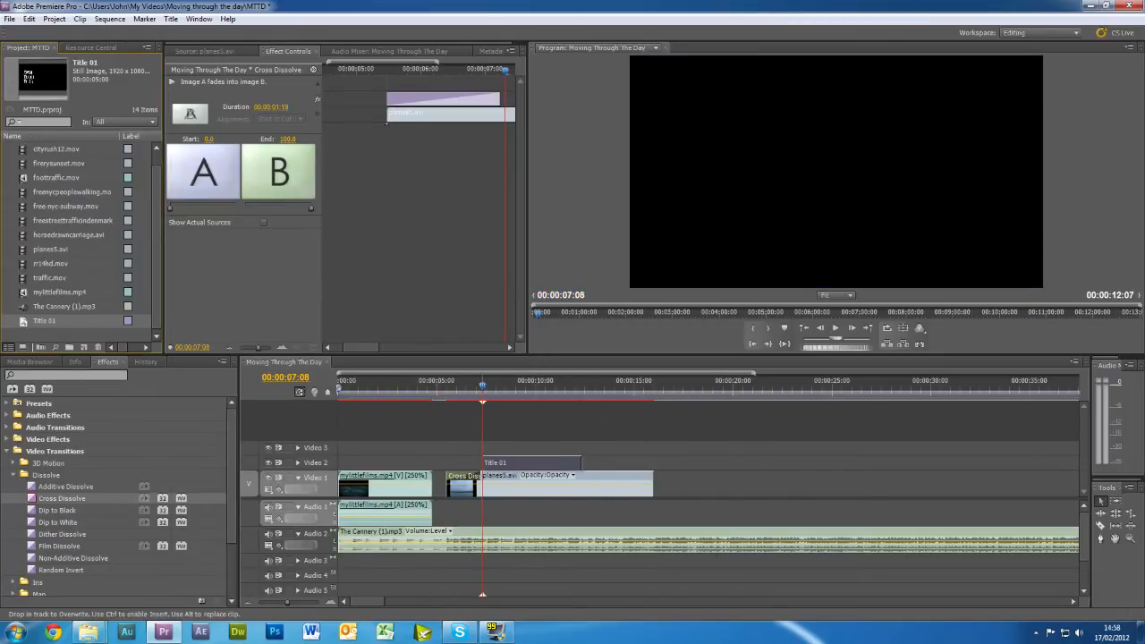
Step: Extend the end of Title 01 on Video 2 to just before 00:00:15:00 and add a Cross Dissolve to both its start and end
{"action": "left_click_drag", "start_coordinate": [581, 462], "coordinate": [631, 464]}
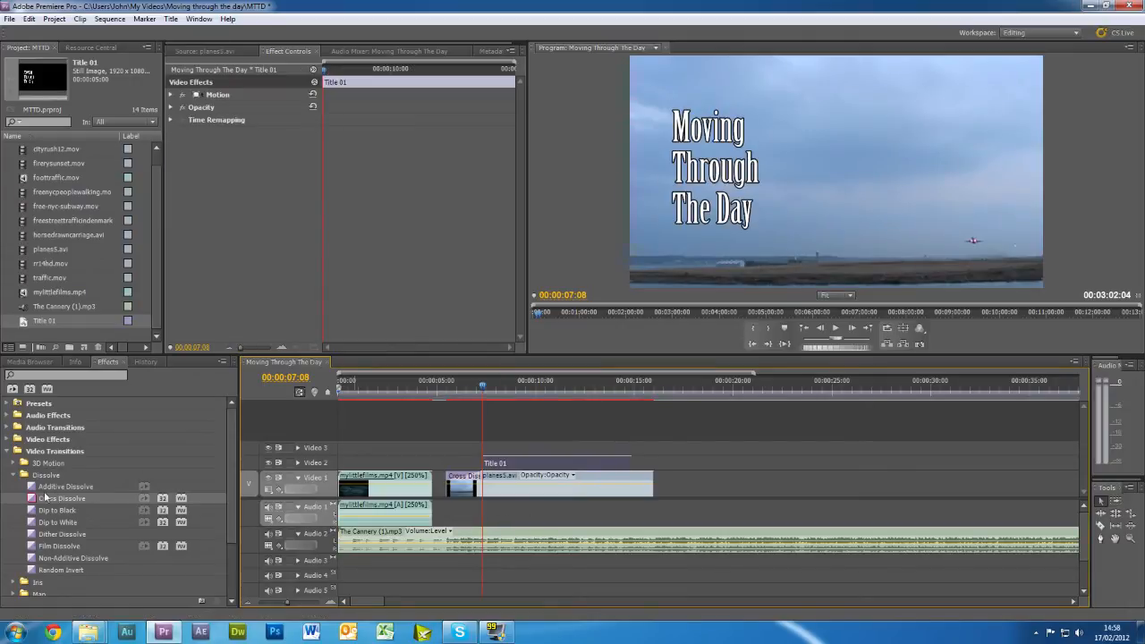
{"action": "left_click_drag", "start_coordinate": [29, 500], "coordinate": [424, 475]}
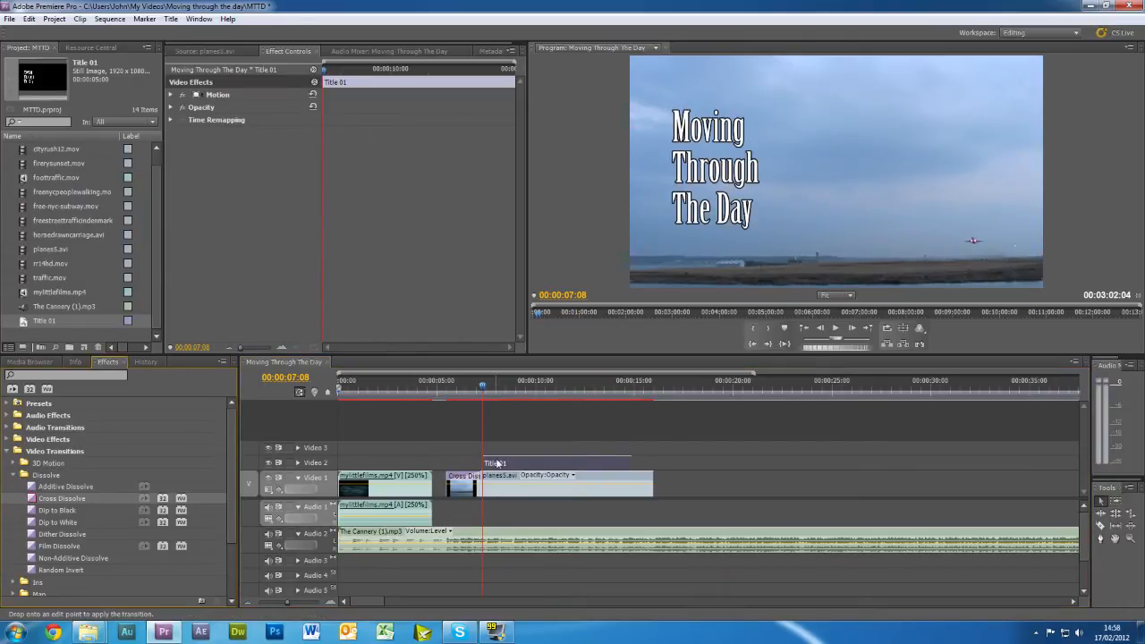
{"action": "left_click_drag", "start_coordinate": [495, 462], "coordinate": [495, 463]}
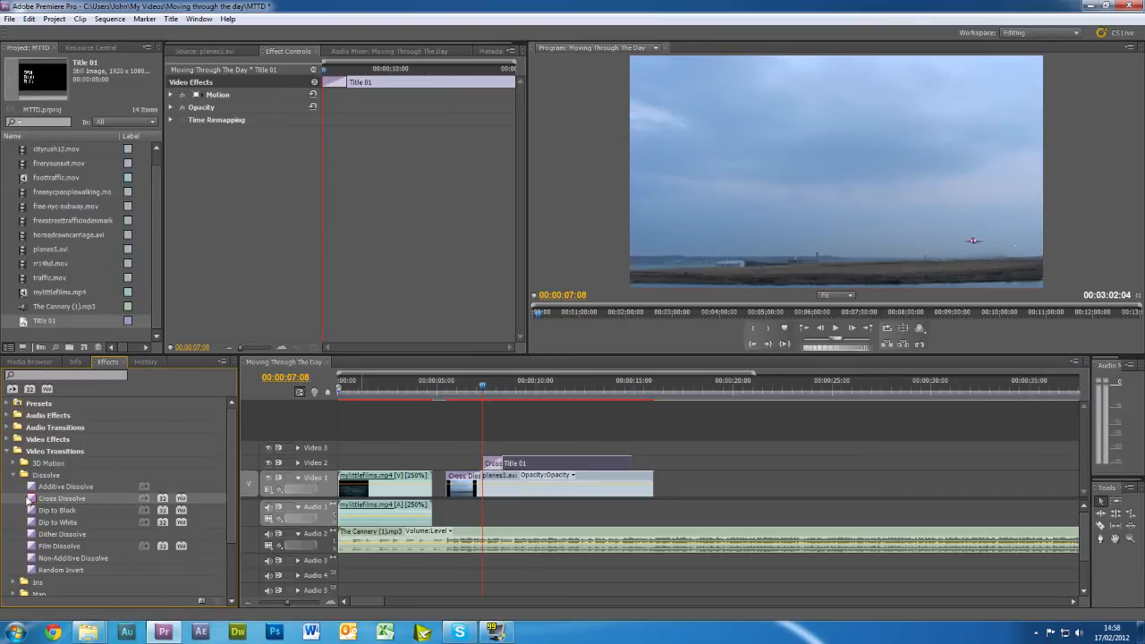
{"action": "left_click_drag", "start_coordinate": [32, 500], "coordinate": [626, 463]}
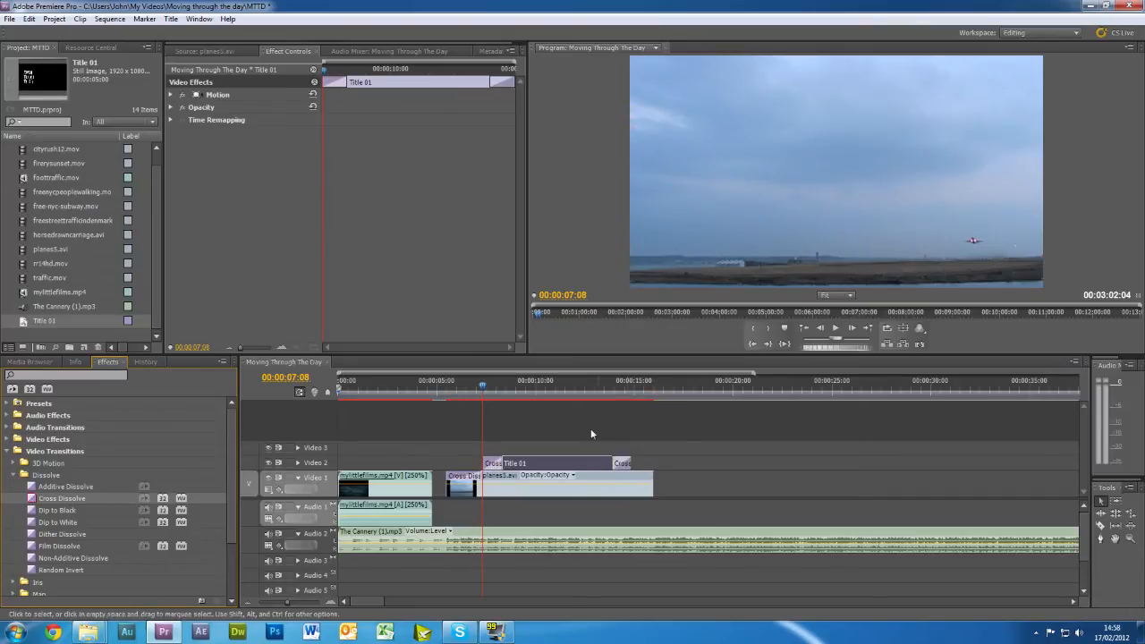
Step: Review the titled footage up to 00:00:15:14 and look through the project clips for the next shot
{"action": "left_click_drag", "start_coordinate": [481, 387], "coordinate": [642, 399]}
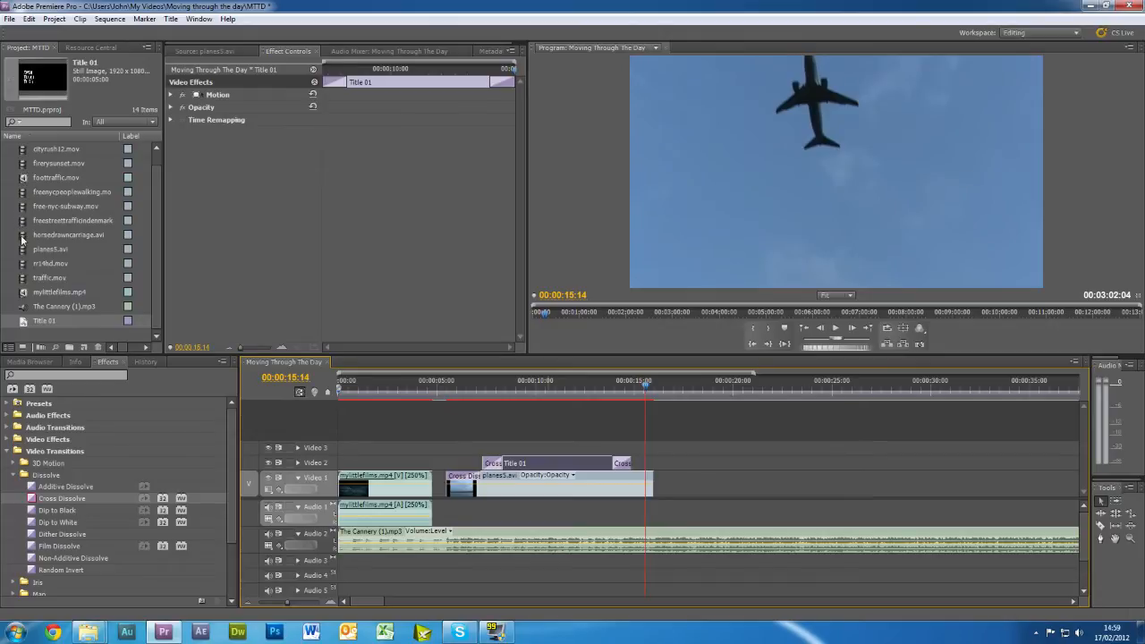
{"action": "left_click", "coordinate": [24, 265]}
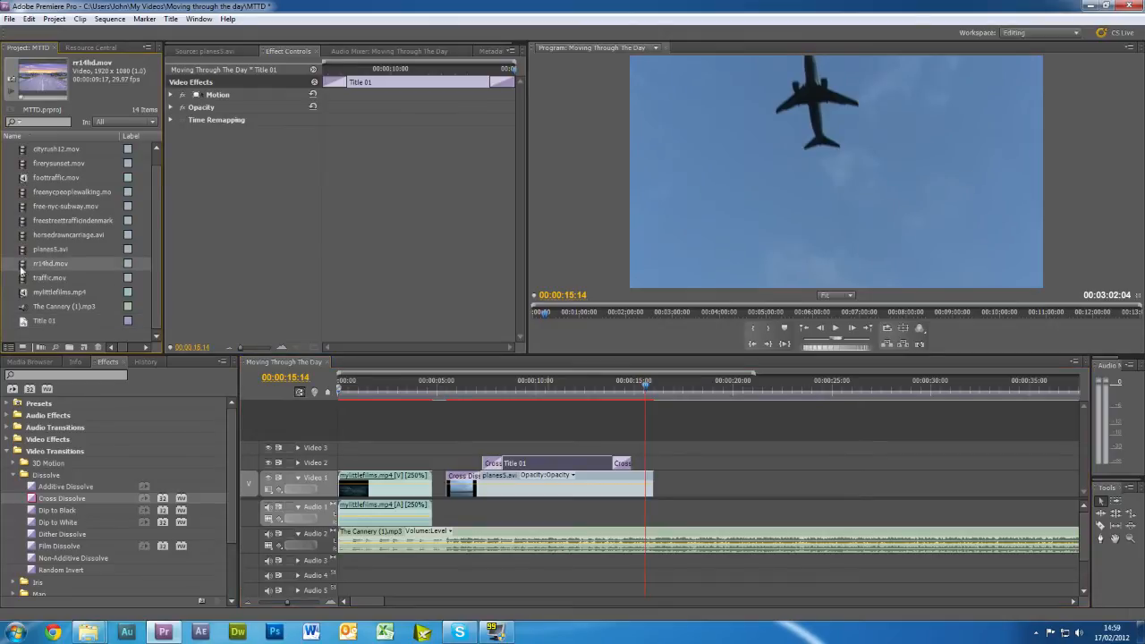
{"action": "left_click", "coordinate": [23, 278]}
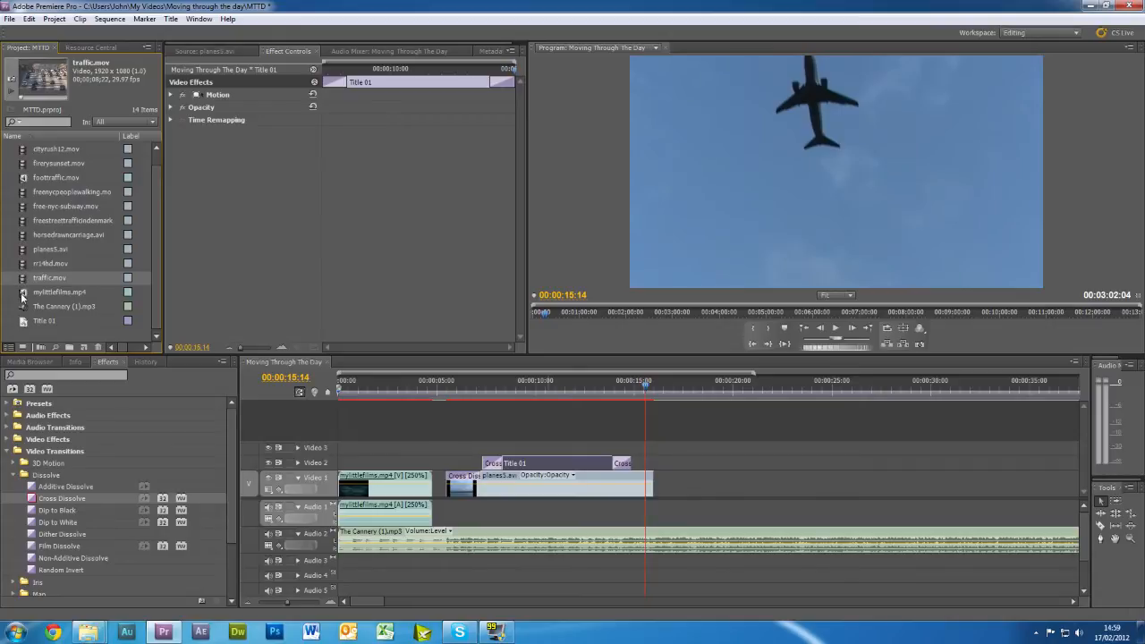
{"action": "left_click", "coordinate": [20, 236]}
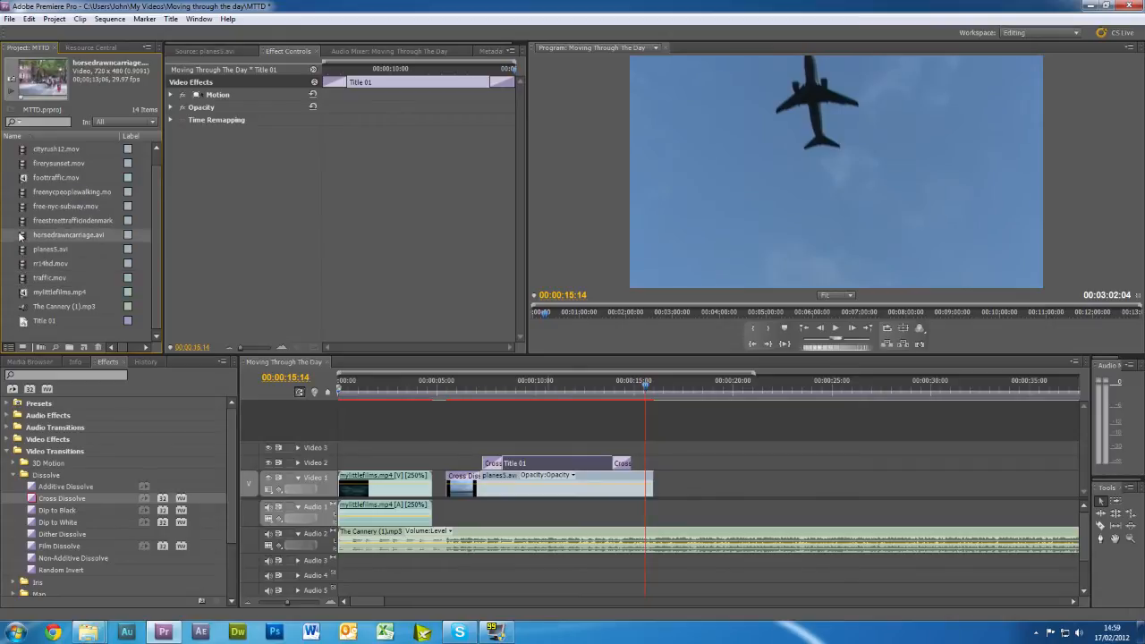
{"action": "left_click", "coordinate": [19, 221]}
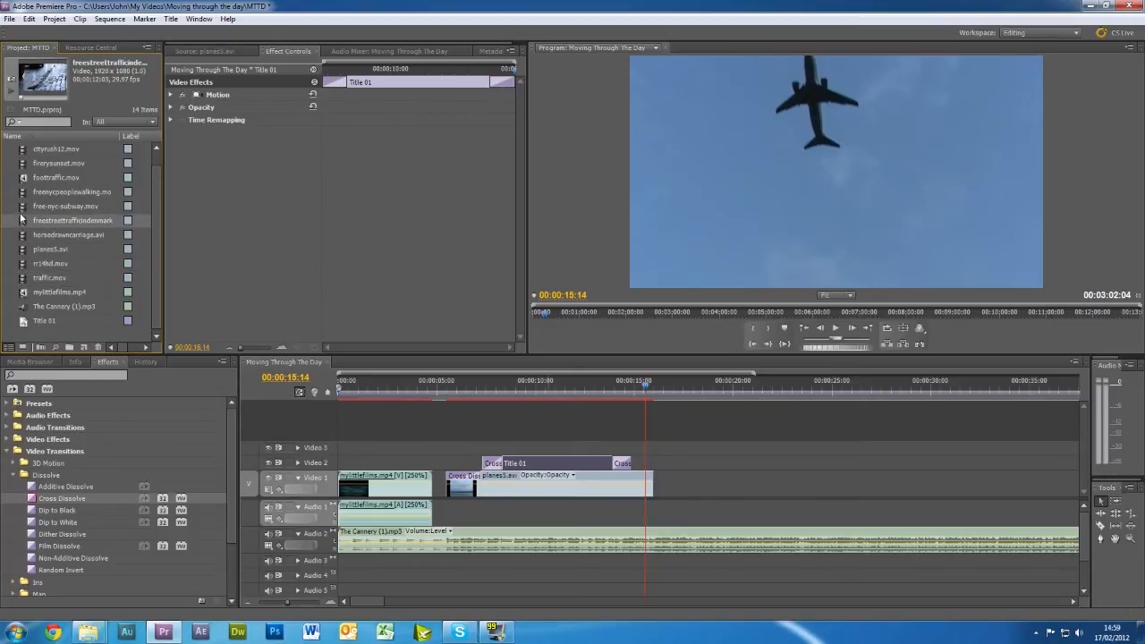
{"action": "left_click", "coordinate": [21, 207]}
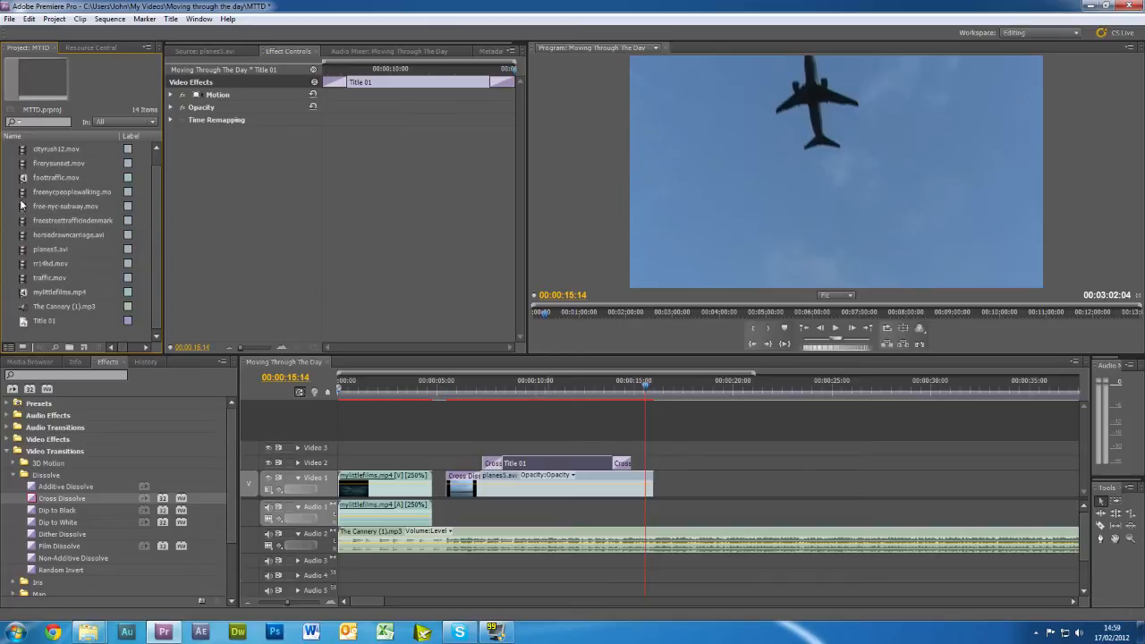
{"action": "left_click", "coordinate": [23, 198]}
Step: Place only the video of foottraffic.mov on Video 1 directly after planes5.avi and check the cut at 00:00:16:10
{"action": "left_click", "coordinate": [26, 178]}
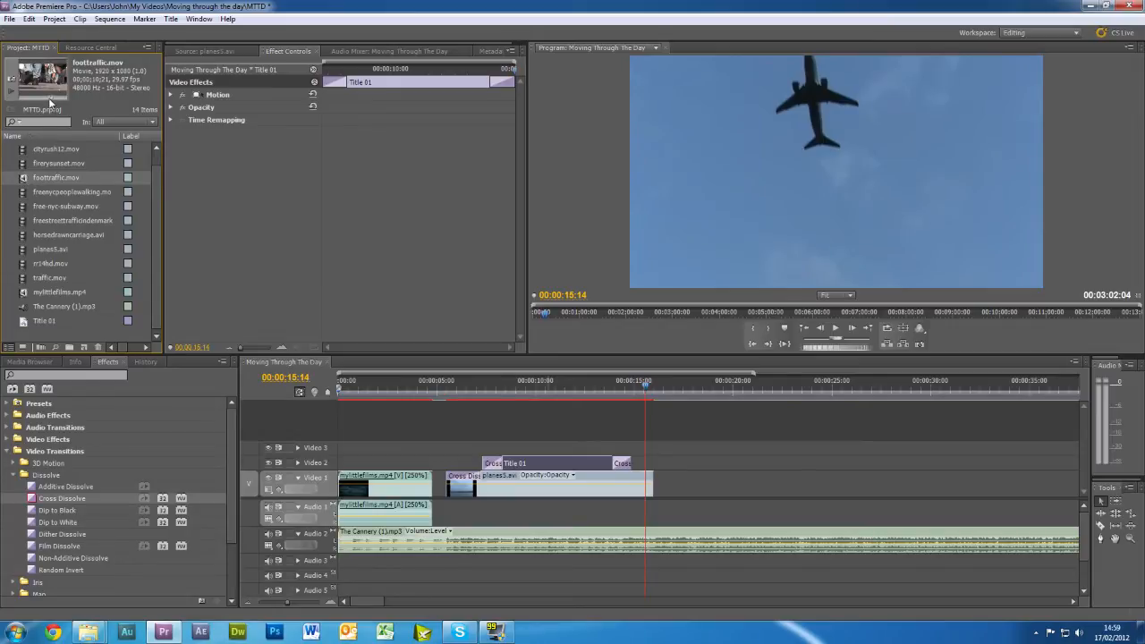
{"action": "double_click", "coordinate": [24, 183]}
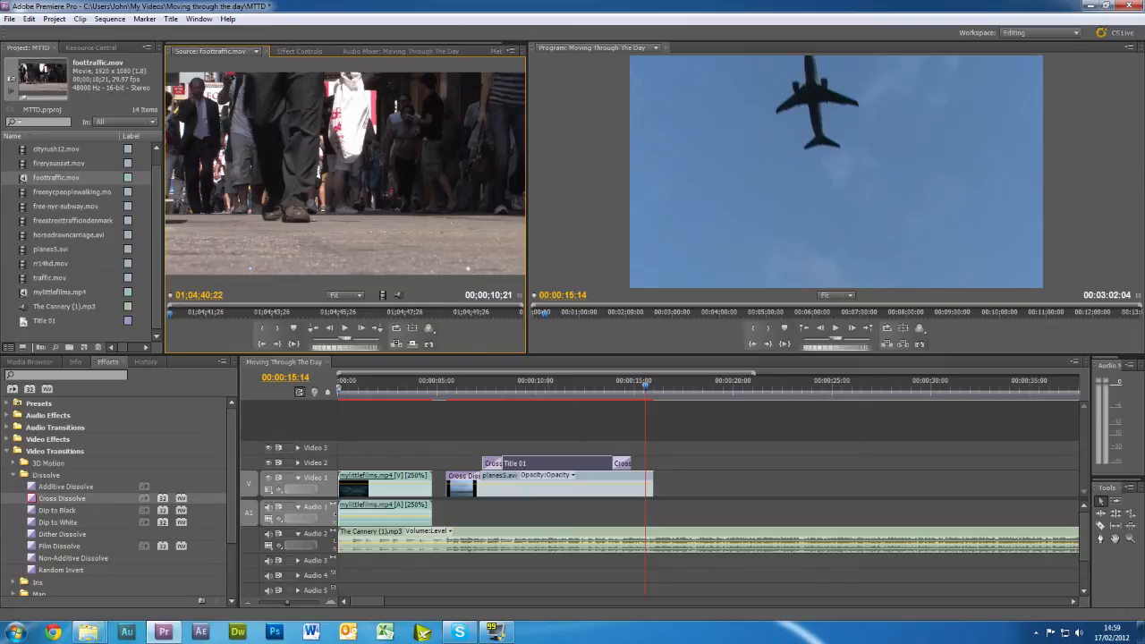
{"action": "left_click_drag", "start_coordinate": [383, 295], "coordinate": [669, 484]}
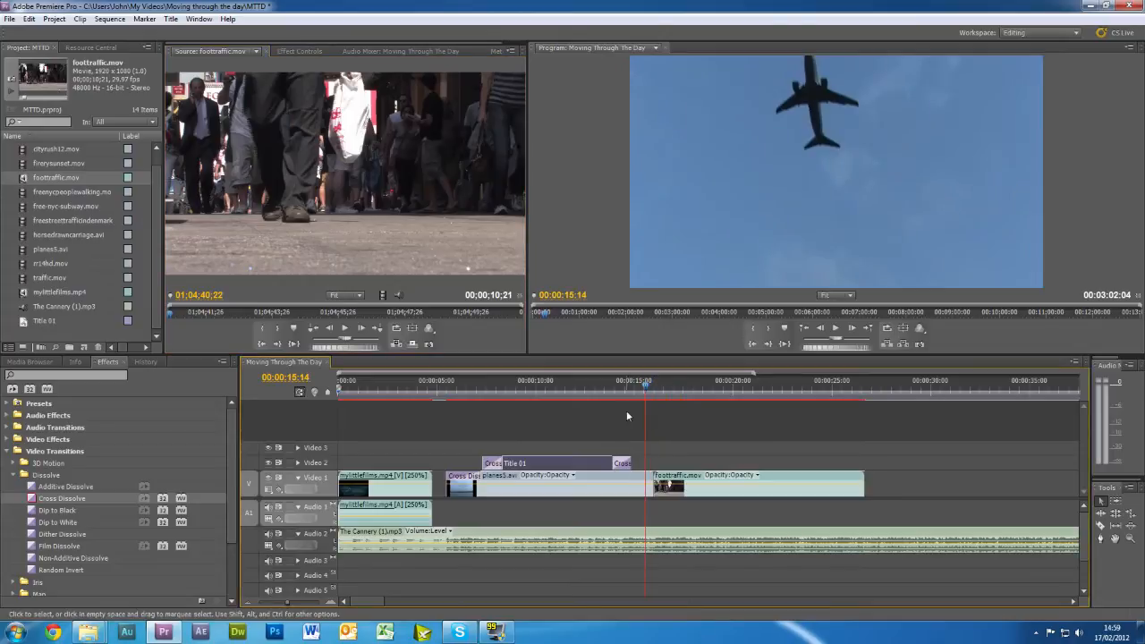
{"action": "left_click", "coordinate": [648, 385]}
{"action": "left_click_drag", "start_coordinate": [649, 384], "coordinate": [661, 385]}
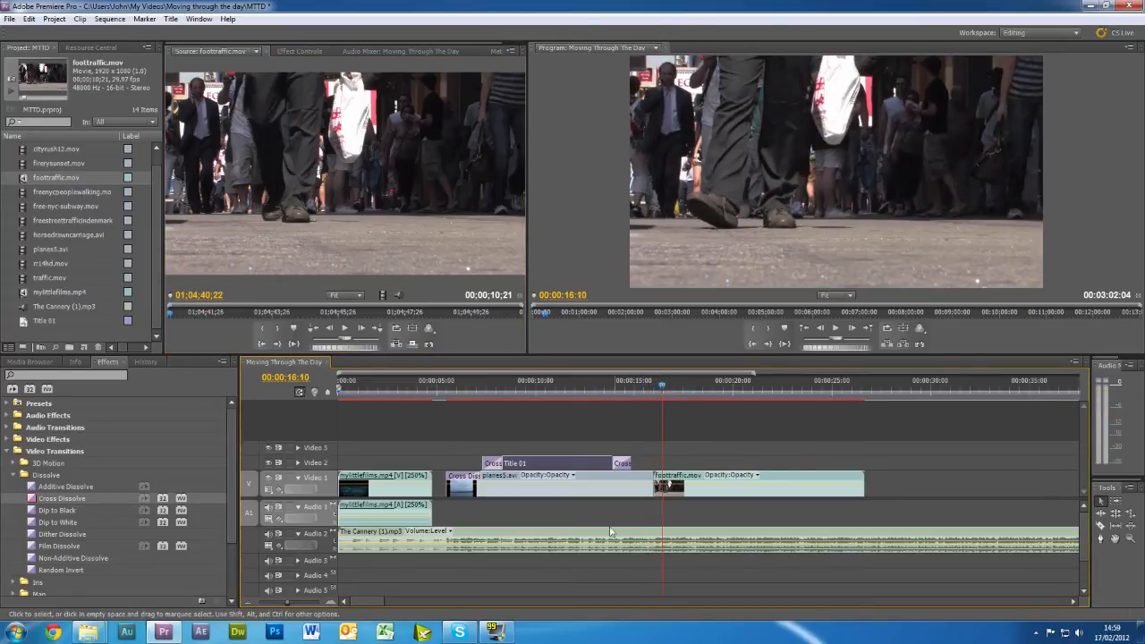
Step: Add freenycpeoplewalking.mov to Video 1 directly after foottraffic.mov and review the footage up to 00:00:39:11
{"action": "left_click_drag", "start_coordinate": [366, 607], "coordinate": [378, 606]}
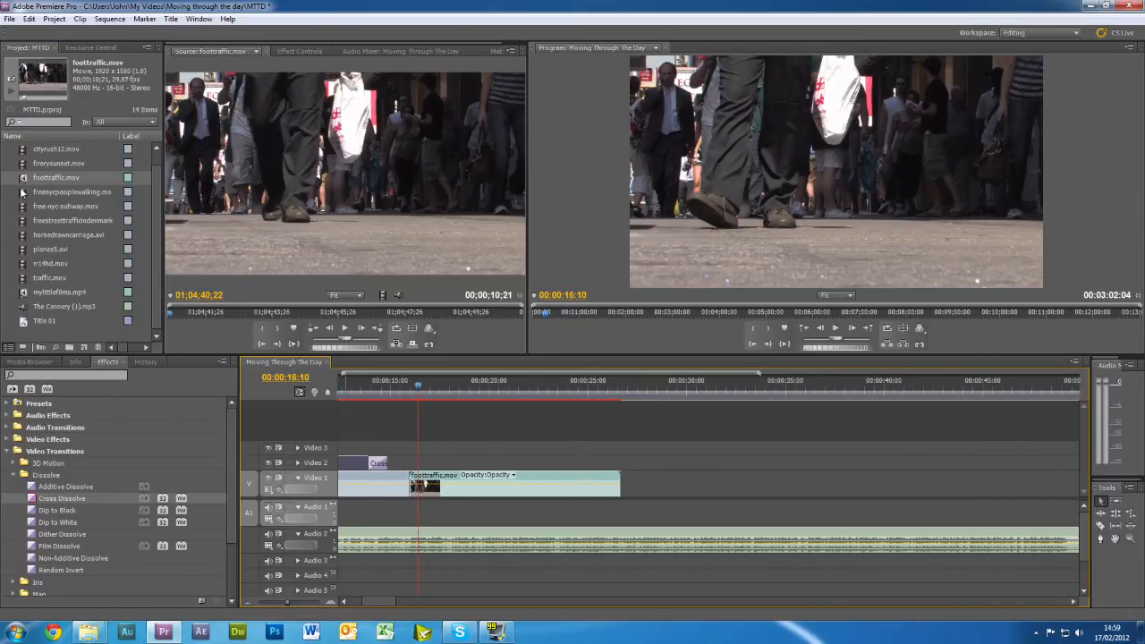
{"action": "left_click", "coordinate": [24, 194]}
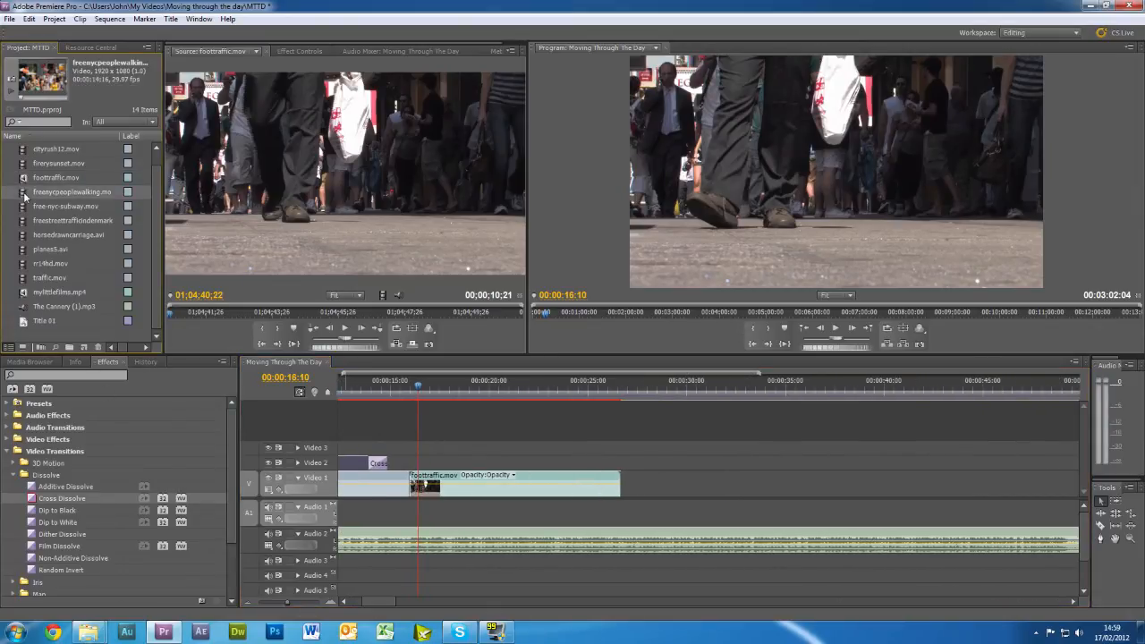
{"action": "left_click_drag", "start_coordinate": [24, 194], "coordinate": [622, 484]}
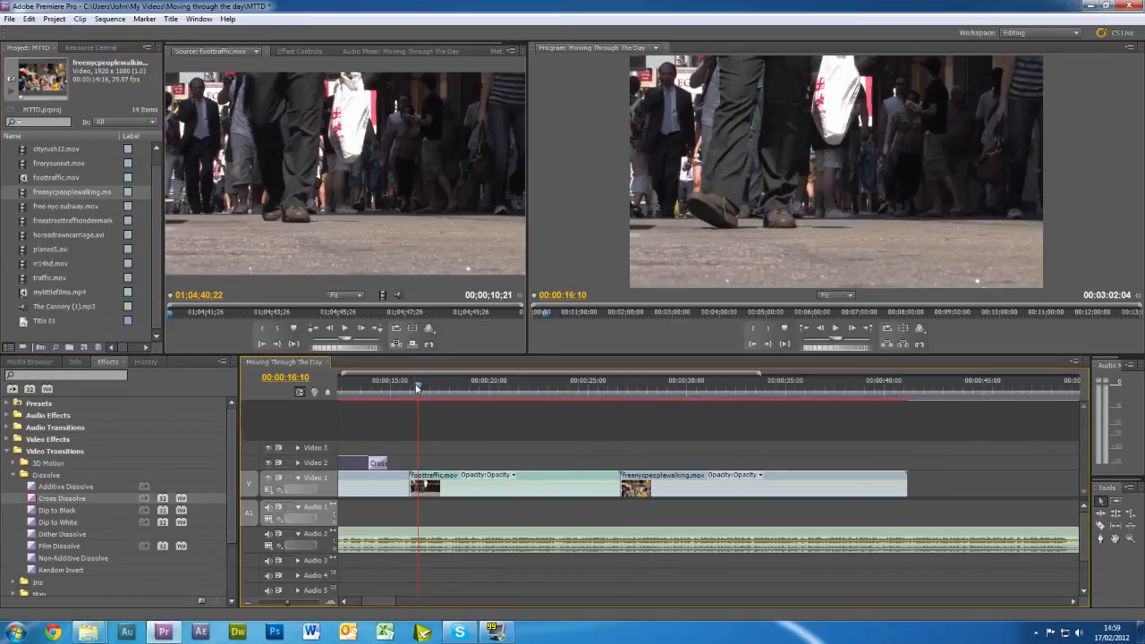
{"action": "left_click_drag", "start_coordinate": [416, 386], "coordinate": [873, 453]}
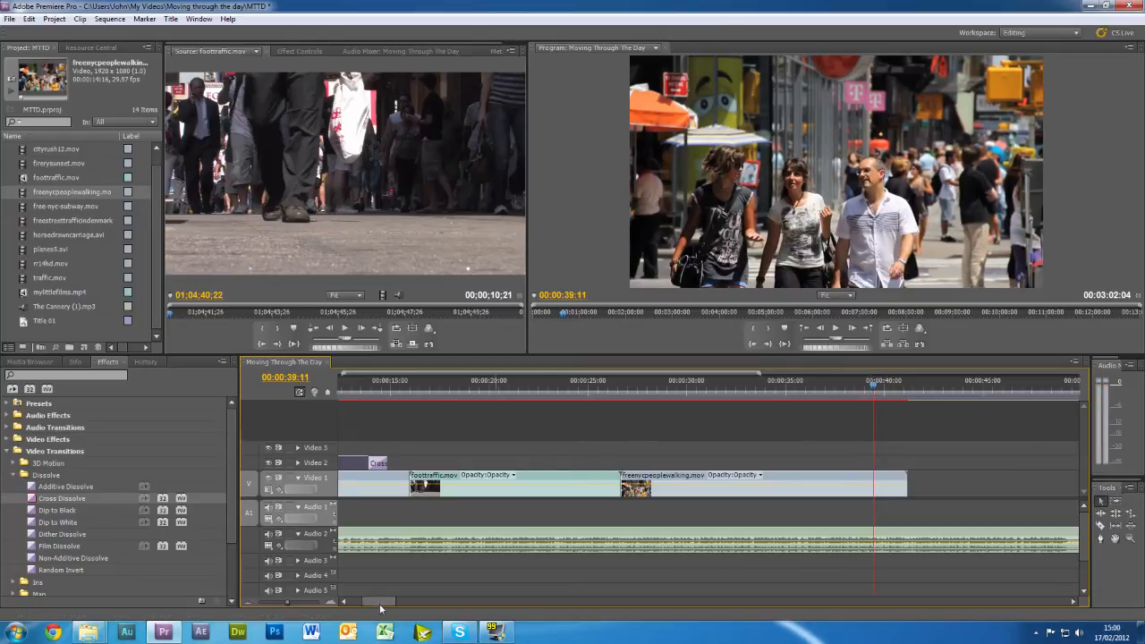
Step: Add free-nyc-subway.mov to Video 1 directly after freenycpeoplewalking.mov and trim its end to the music change at 00:00:49:05
{"action": "scroll", "coordinate": [380, 605], "scroll_direction": "right", "scroll_amount": 8}
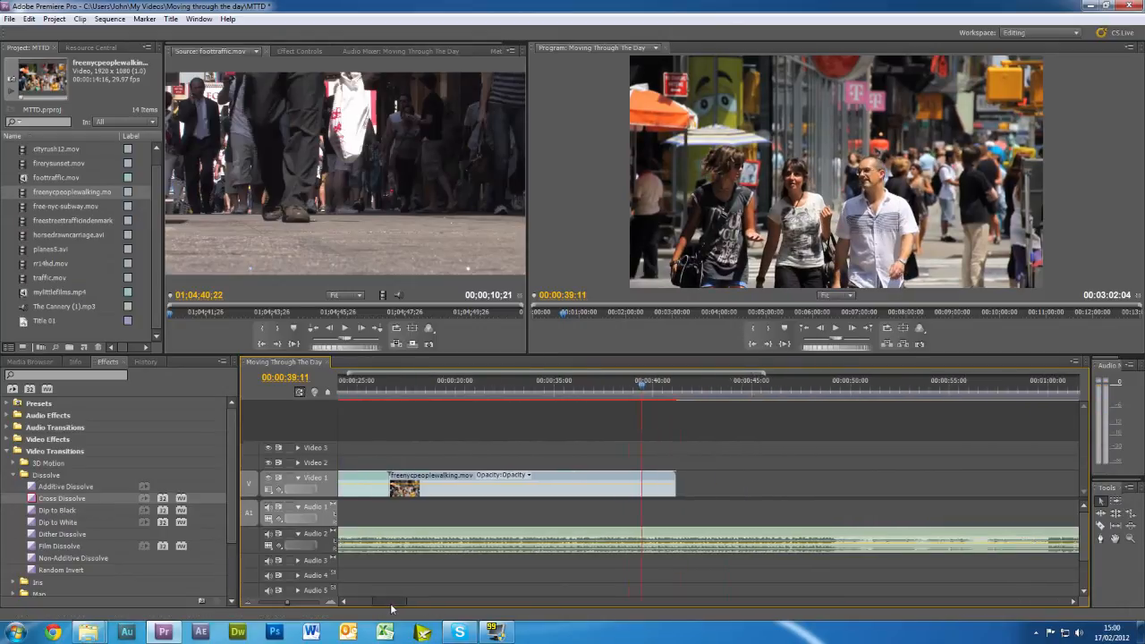
{"action": "left_click", "coordinate": [24, 264]}
{"action": "left_click", "coordinate": [24, 255]}
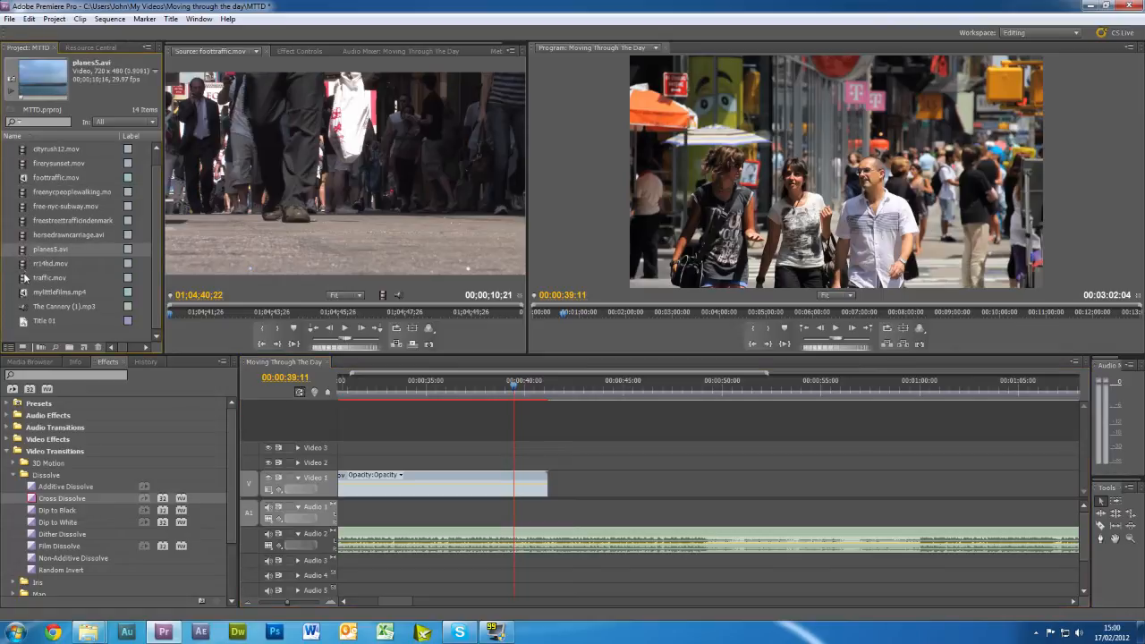
{"action": "left_click", "coordinate": [25, 280]}
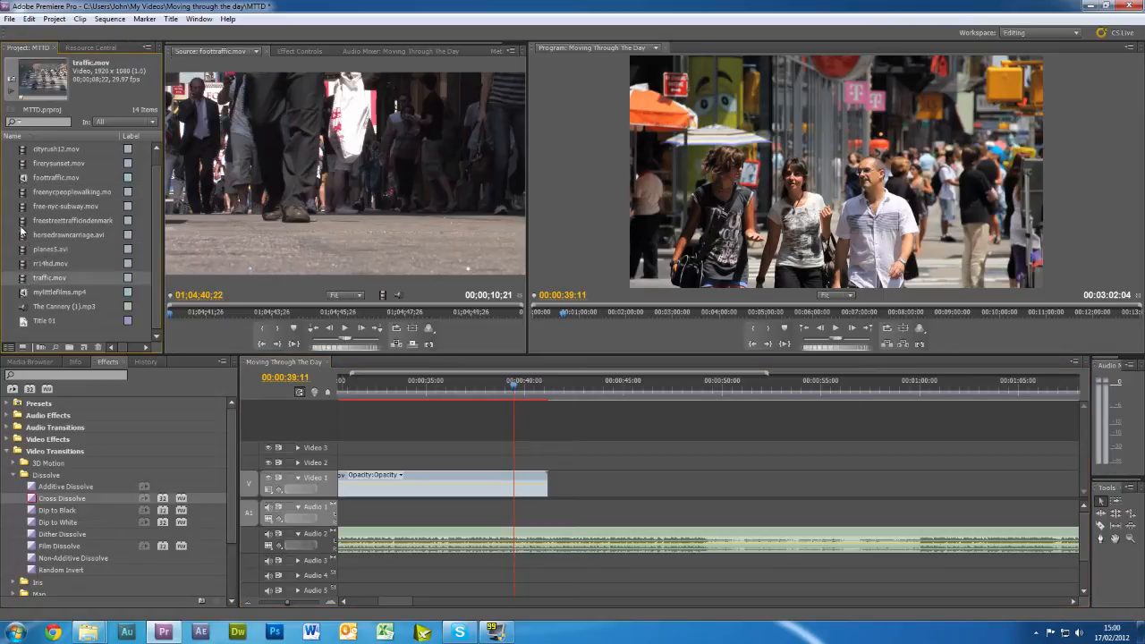
{"action": "left_click", "coordinate": [21, 224]}
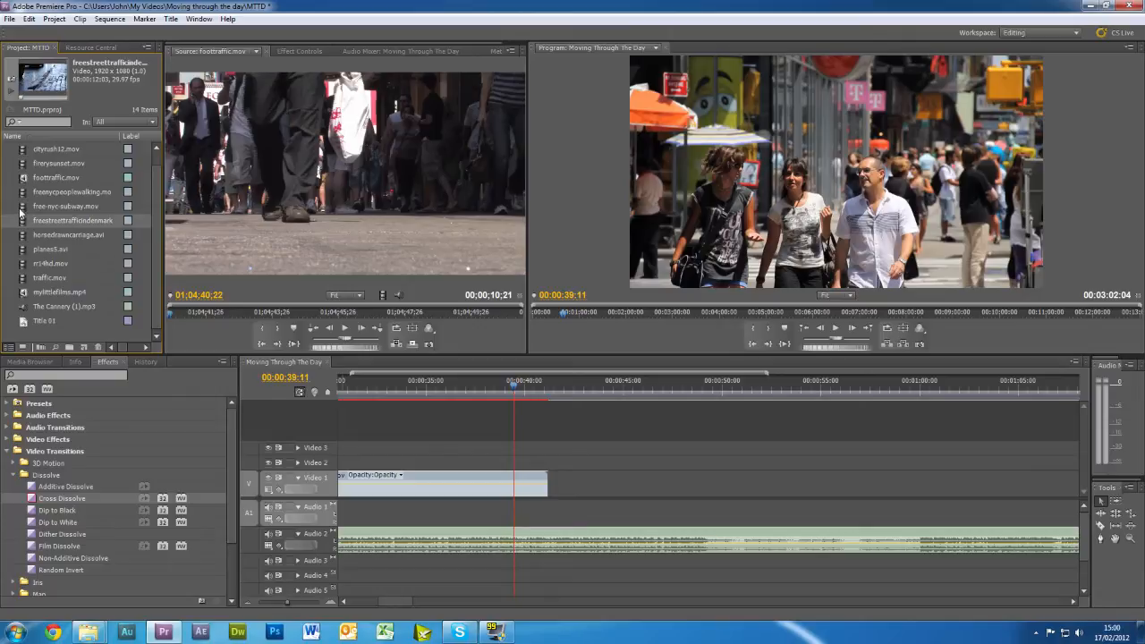
{"action": "left_click", "coordinate": [20, 207]}
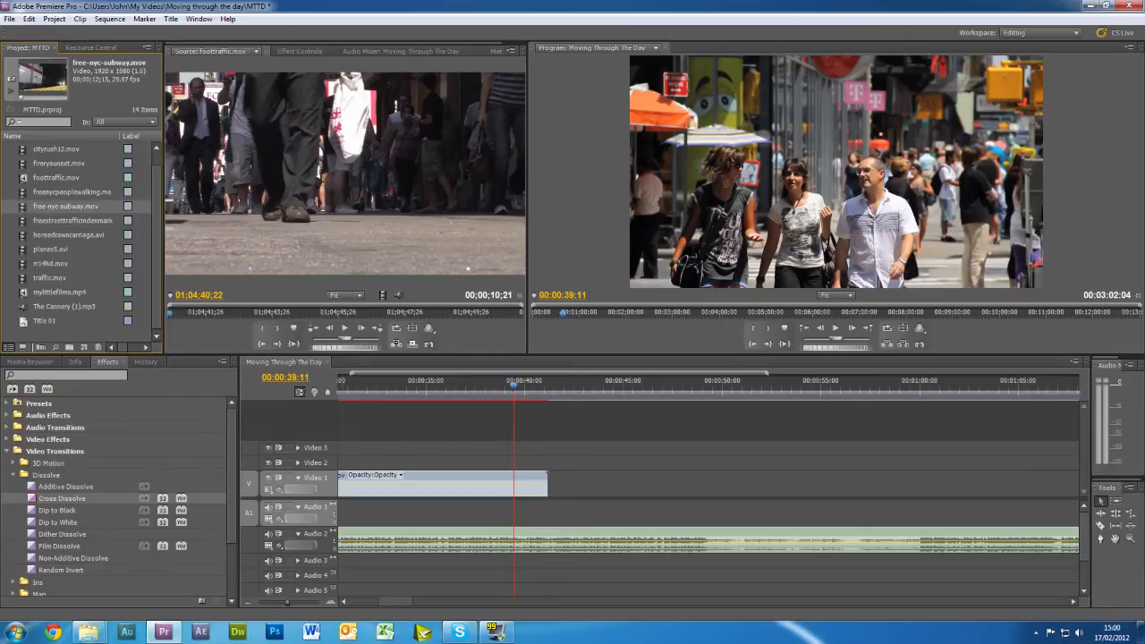
{"action": "left_click_drag", "start_coordinate": [21, 206], "coordinate": [611, 543]}
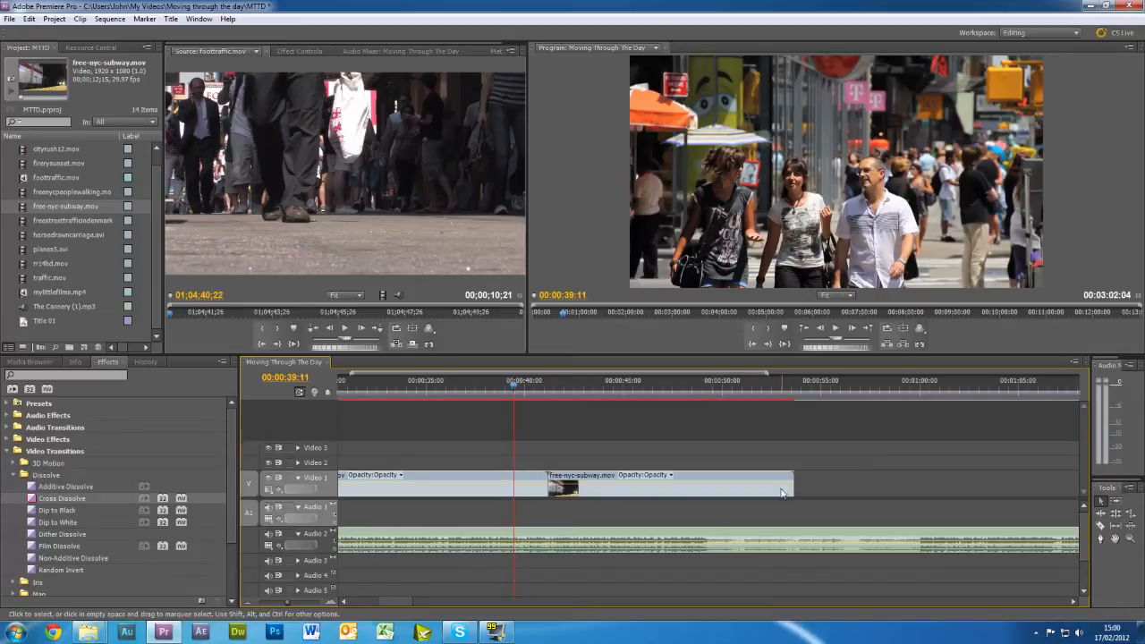
{"action": "left_click_drag", "start_coordinate": [515, 386], "coordinate": [707, 422]}
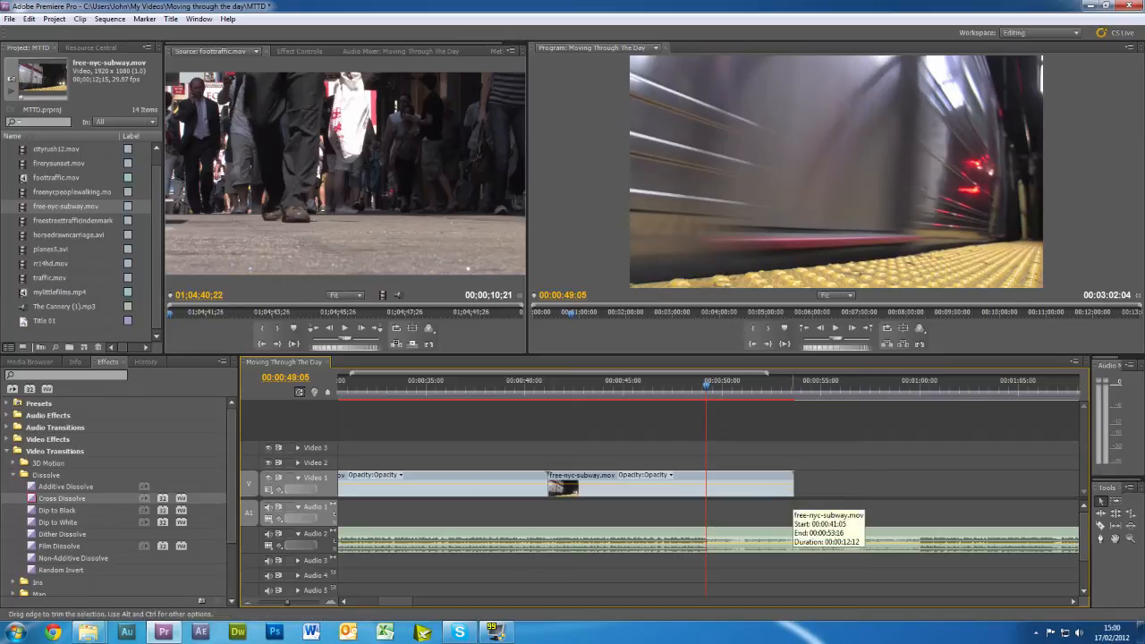
{"action": "left_click_drag", "start_coordinate": [793, 490], "coordinate": [703, 490]}
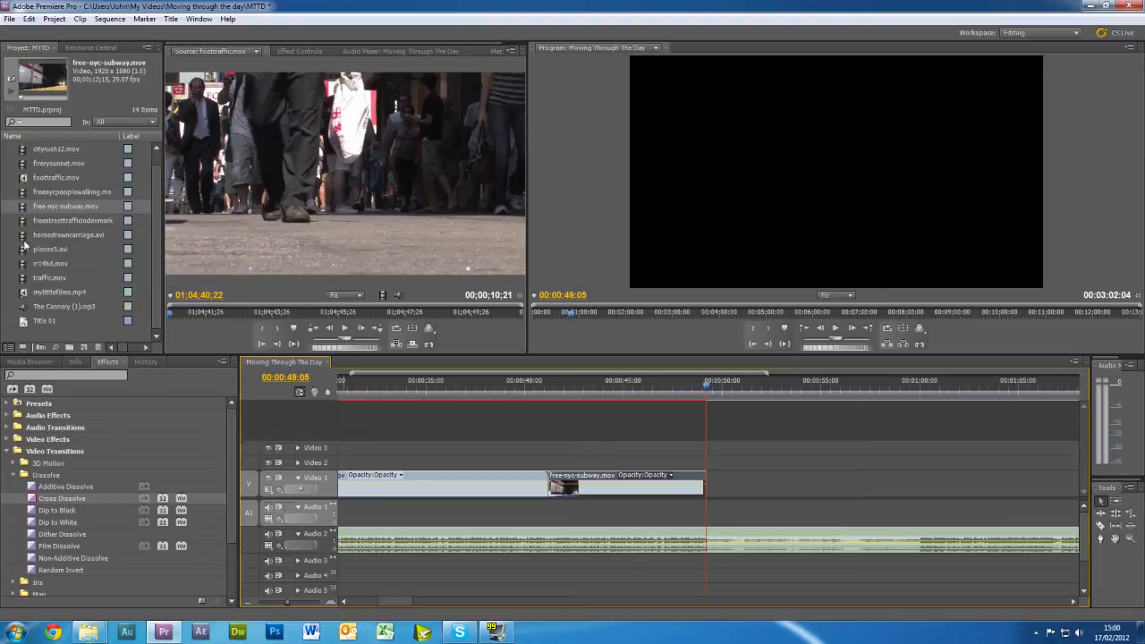
Step: Place horsedrawncarriage.avi on Video 1 directly after free-nyc-subway.mov and trim its end to about 00:01:00:00, where the music picks up
{"action": "left_click_drag", "start_coordinate": [24, 241], "coordinate": [711, 483]}
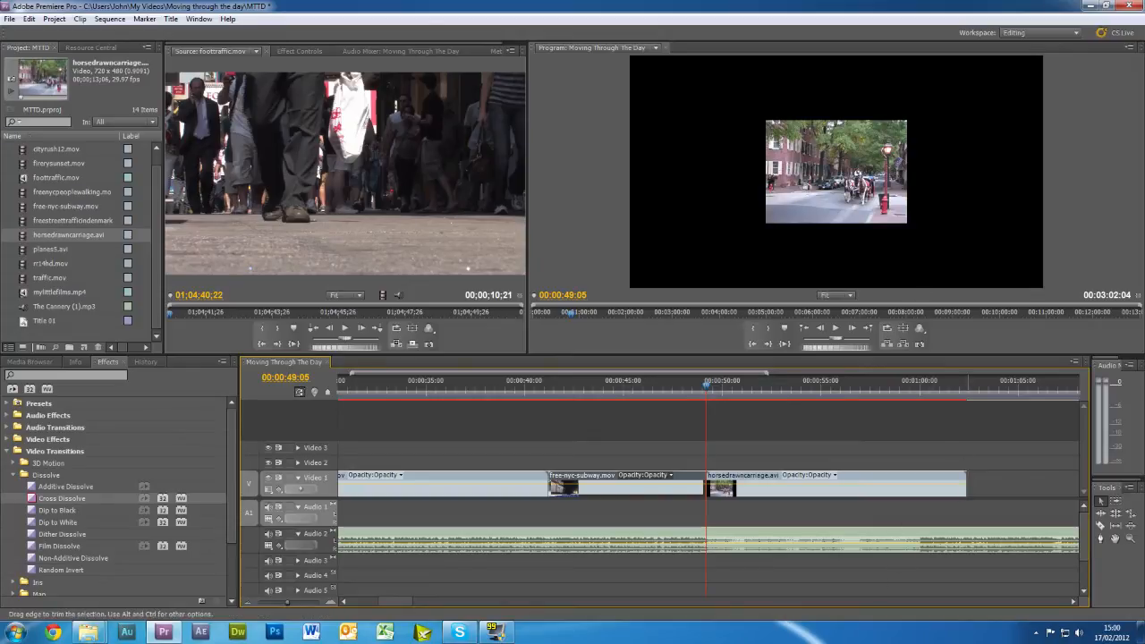
{"action": "left_click_drag", "start_coordinate": [966, 488], "coordinate": [916, 487]}
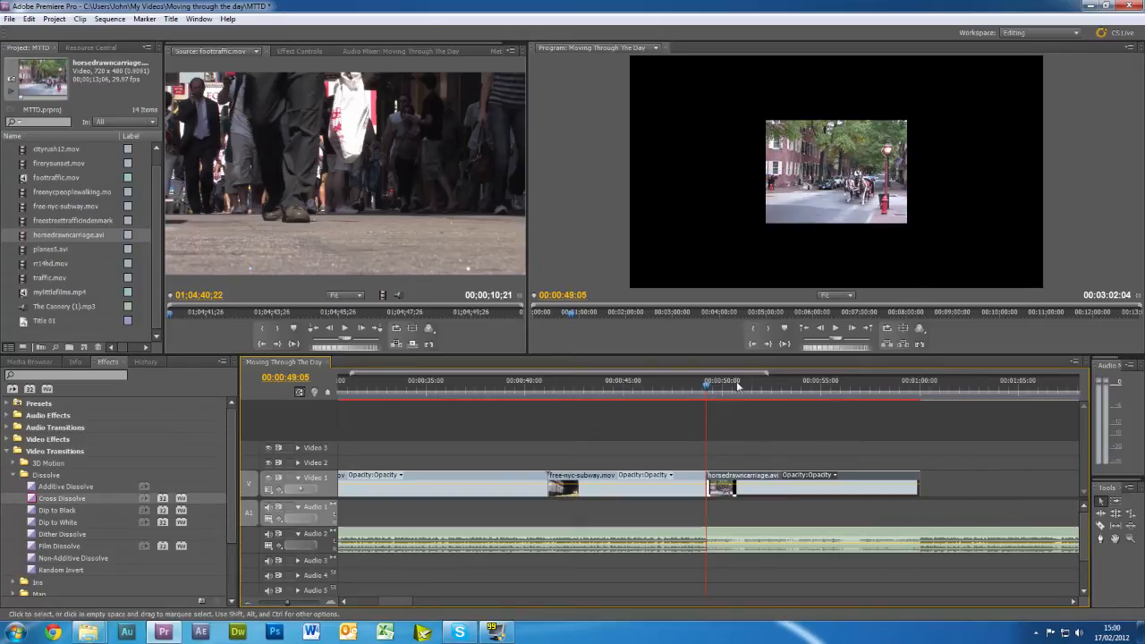
{"action": "left_click_drag", "start_coordinate": [708, 384], "coordinate": [923, 425]}
{"action": "key", "text": "Left"}
{"action": "key", "text": "Left"}
{"action": "key", "text": "Left"}
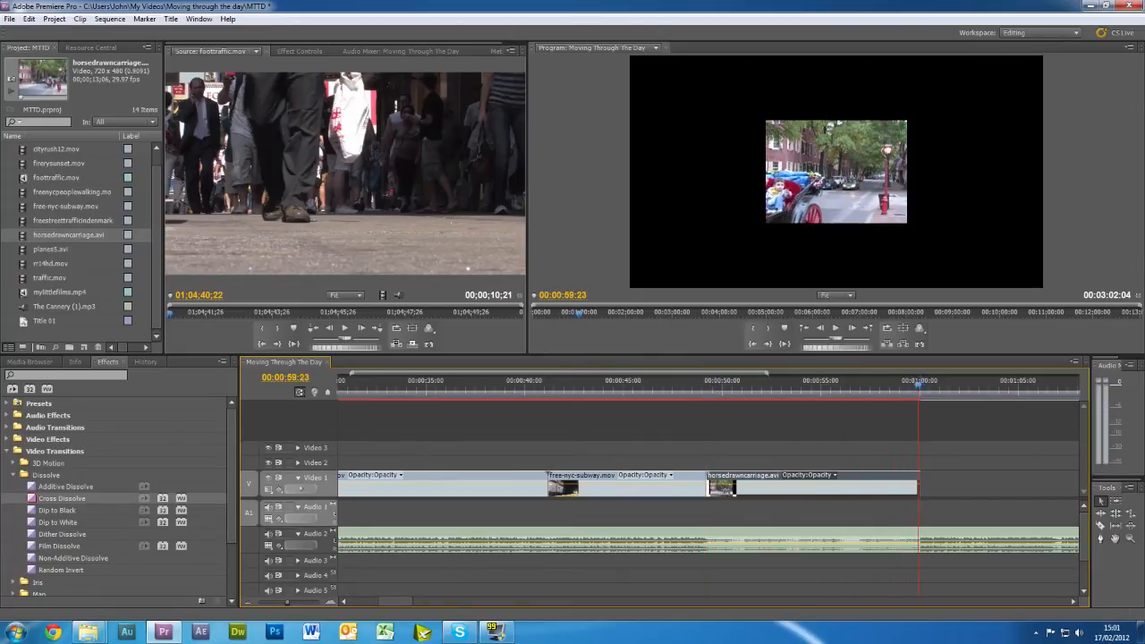
{"action": "key", "text": "Right"}
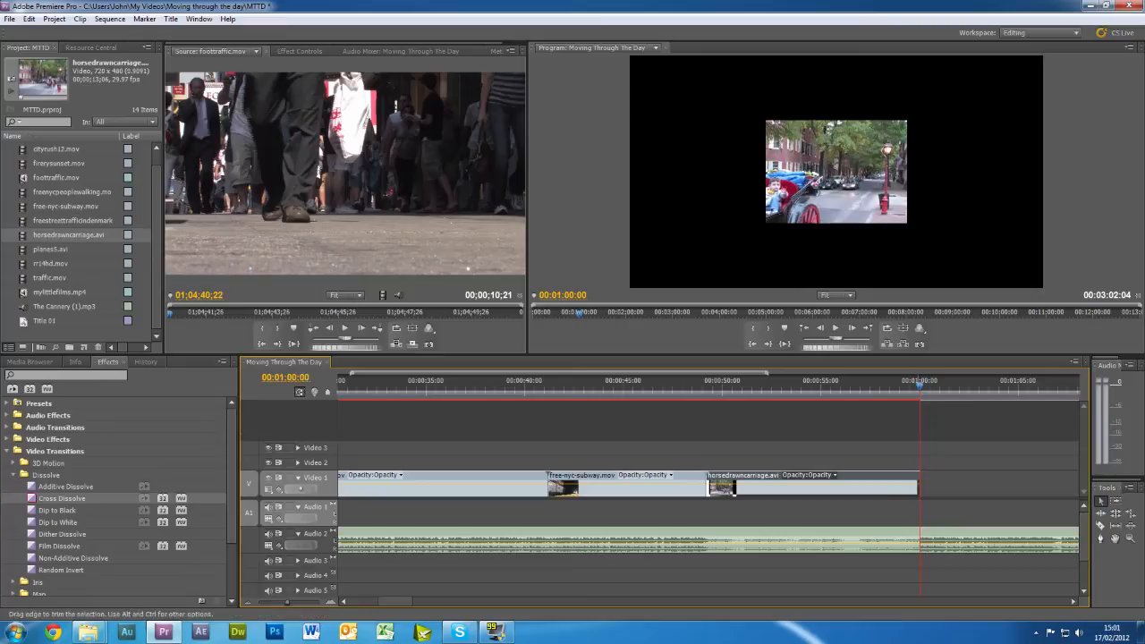
Step: Scale the horsedrawncarriage.avi image up until it fills the frame, and check the picture at 00:00:59:14
{"action": "left_click", "coordinate": [825, 195]}
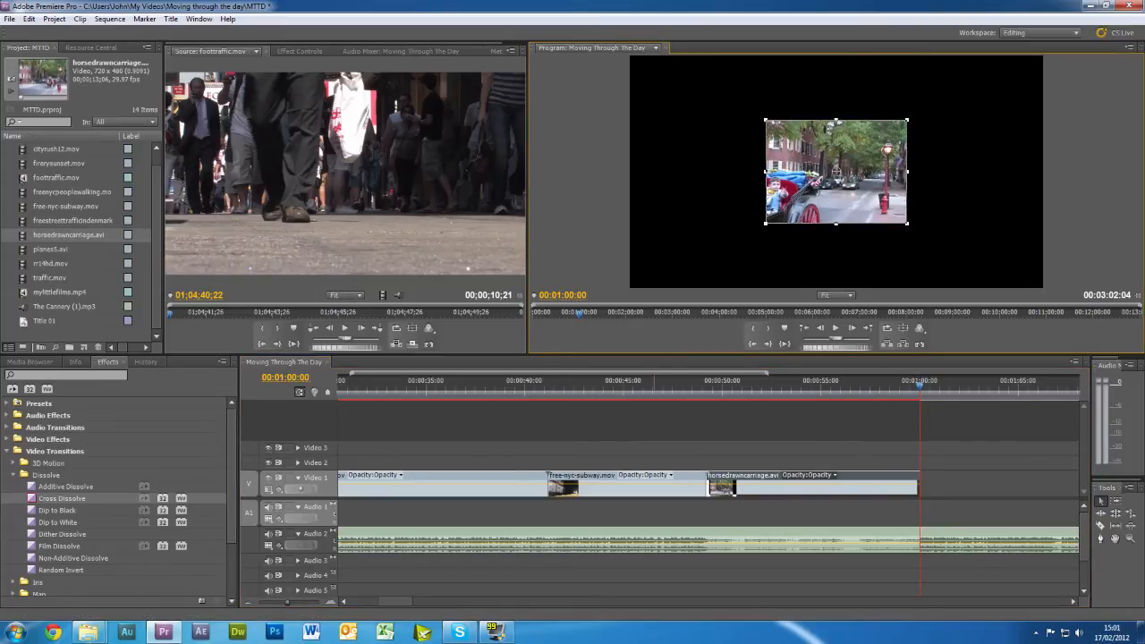
{"action": "left_click_drag", "start_coordinate": [907, 224], "coordinate": [1044, 322]}
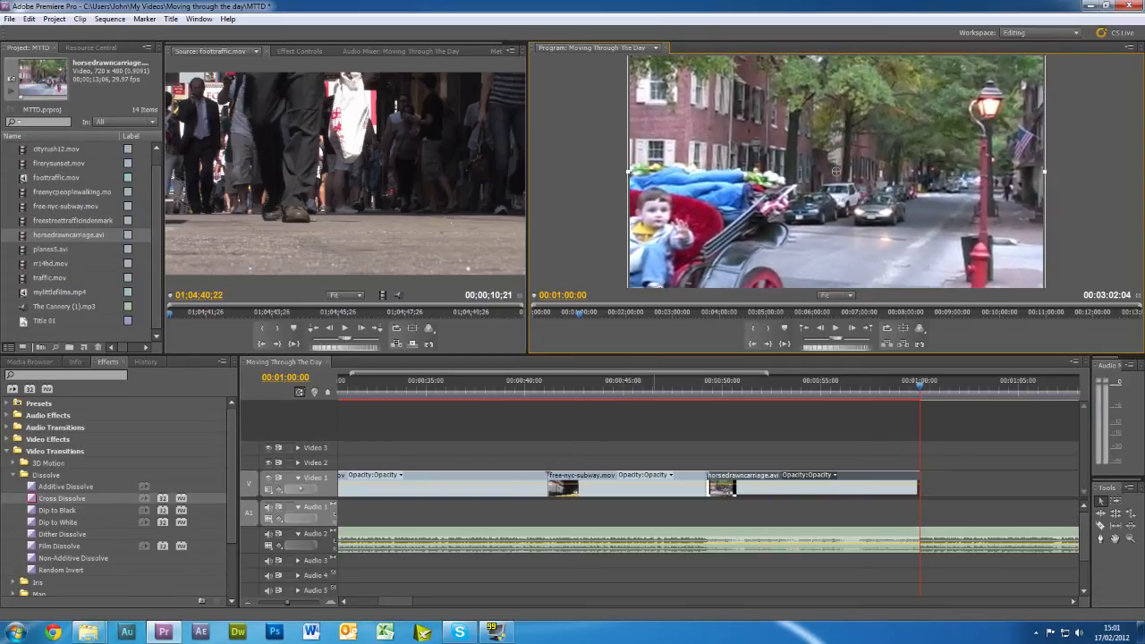
{"action": "left_click", "coordinate": [903, 387]}
{"action": "left_click_drag", "start_coordinate": [902, 386], "coordinate": [910, 422]}
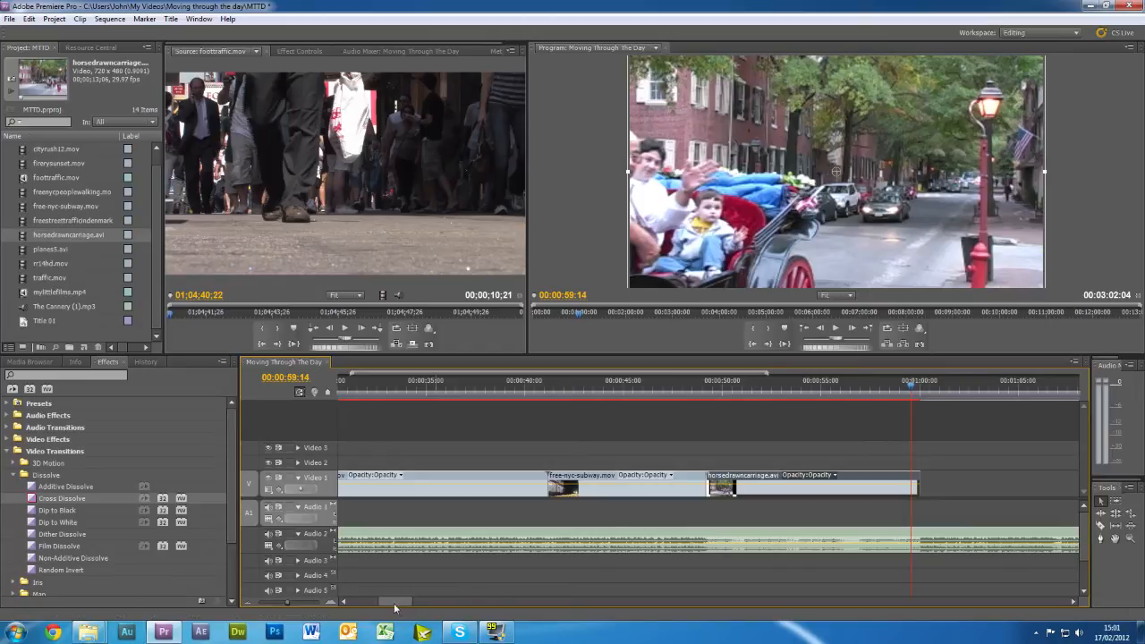
Step: Add freestreettrafficindenmark.mov to Video 1 directly after horsedrawncarriage.avi and review the footage up to 00:01:11:09
{"action": "left_click_drag", "start_coordinate": [393, 602], "coordinate": [404, 602]}
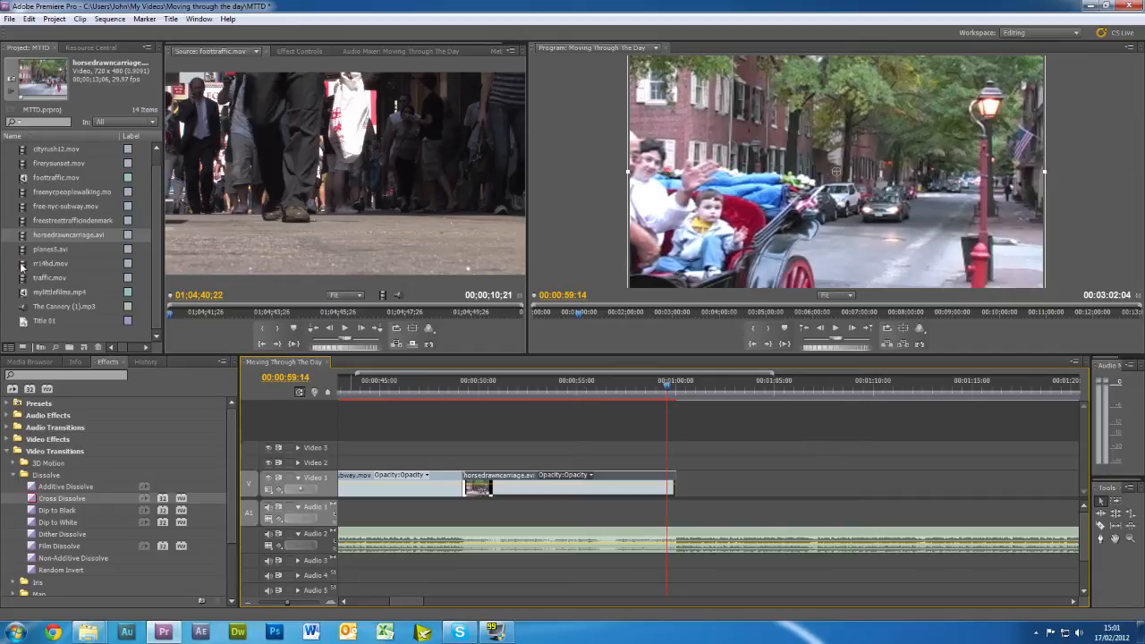
{"action": "left_click", "coordinate": [24, 224]}
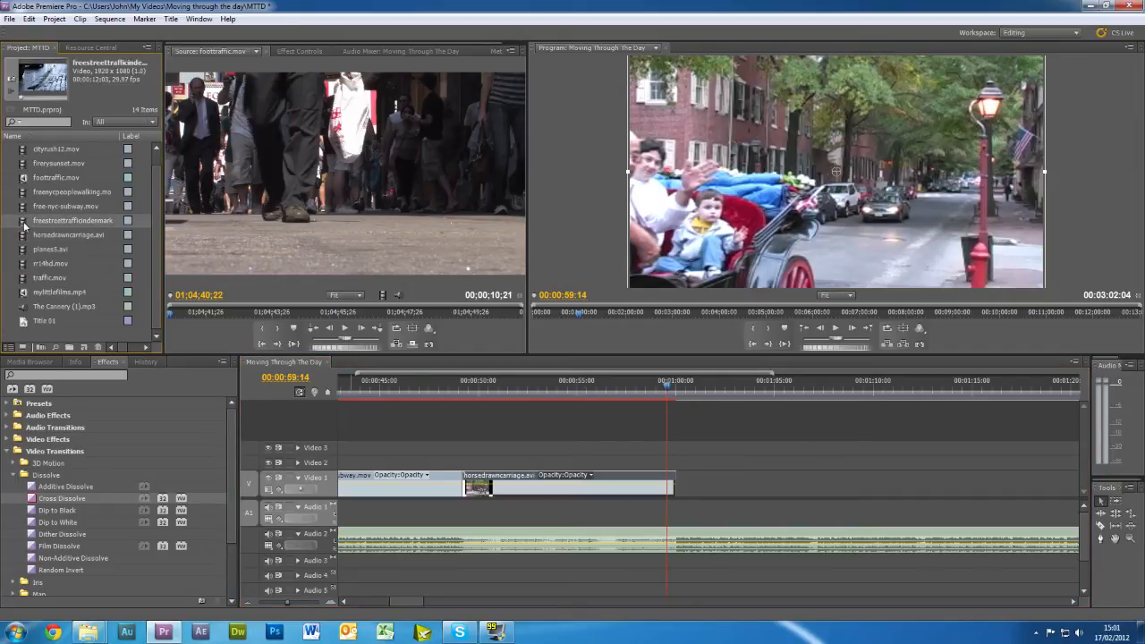
{"action": "left_click_drag", "start_coordinate": [24, 223], "coordinate": [684, 484]}
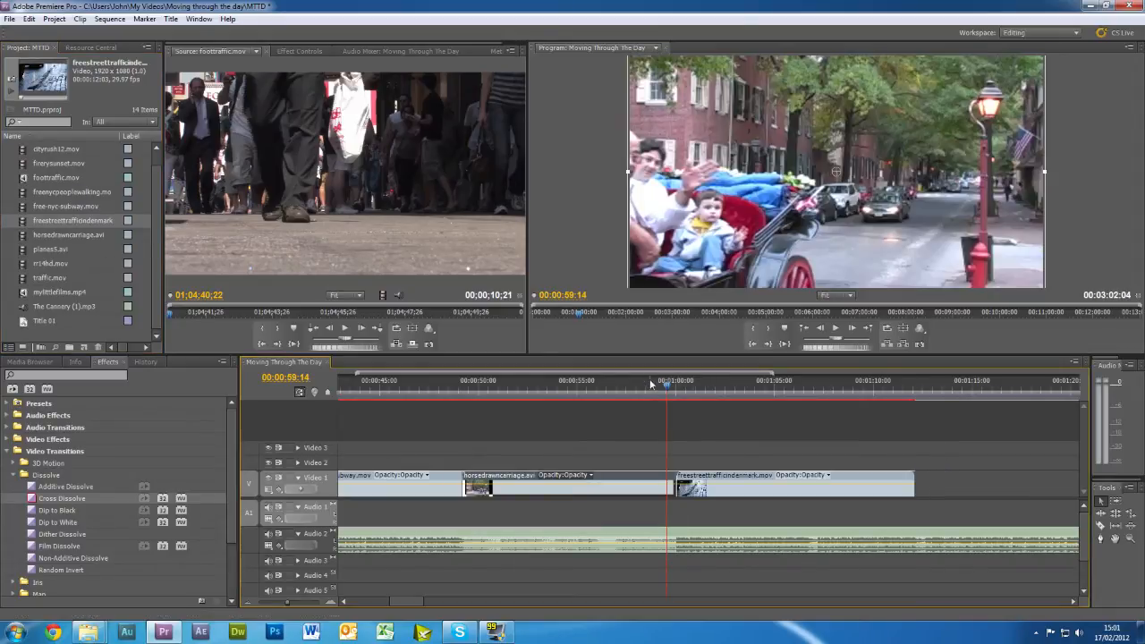
{"action": "left_click_drag", "start_coordinate": [665, 387], "coordinate": [898, 419]}
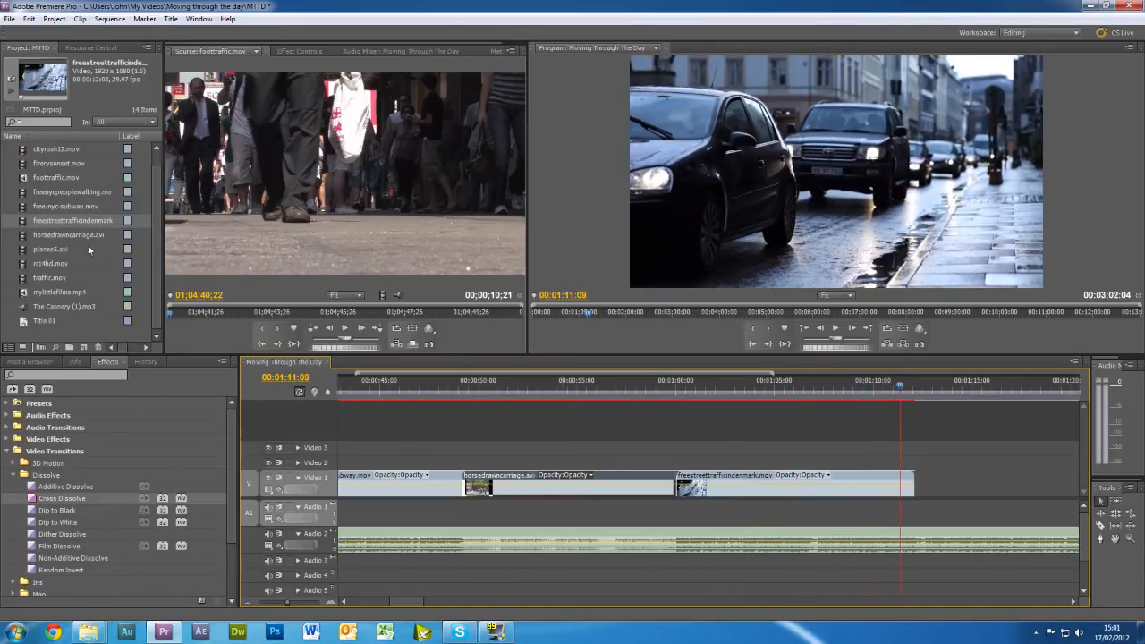
Step: Add traffic.mov to Video 1 directly after freestreettrafficindenmark.mov
{"action": "left_click", "coordinate": [24, 207]}
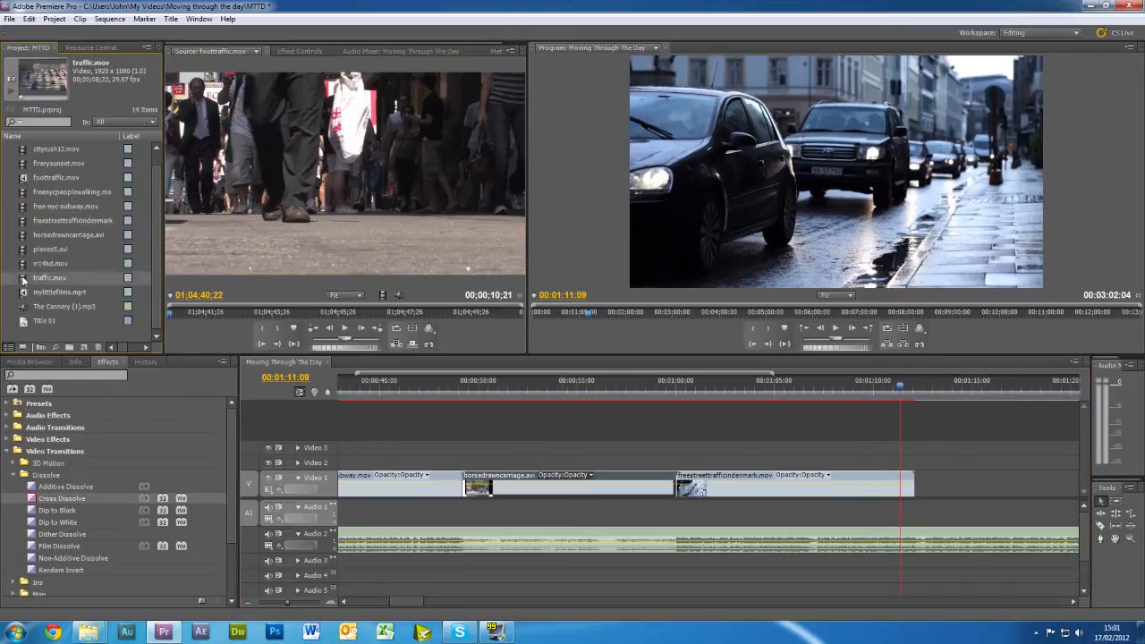
{"action": "left_click_drag", "start_coordinate": [49, 278], "coordinate": [919, 485]}
{"action": "left_click_drag", "start_coordinate": [410, 602], "coordinate": [443, 609]}
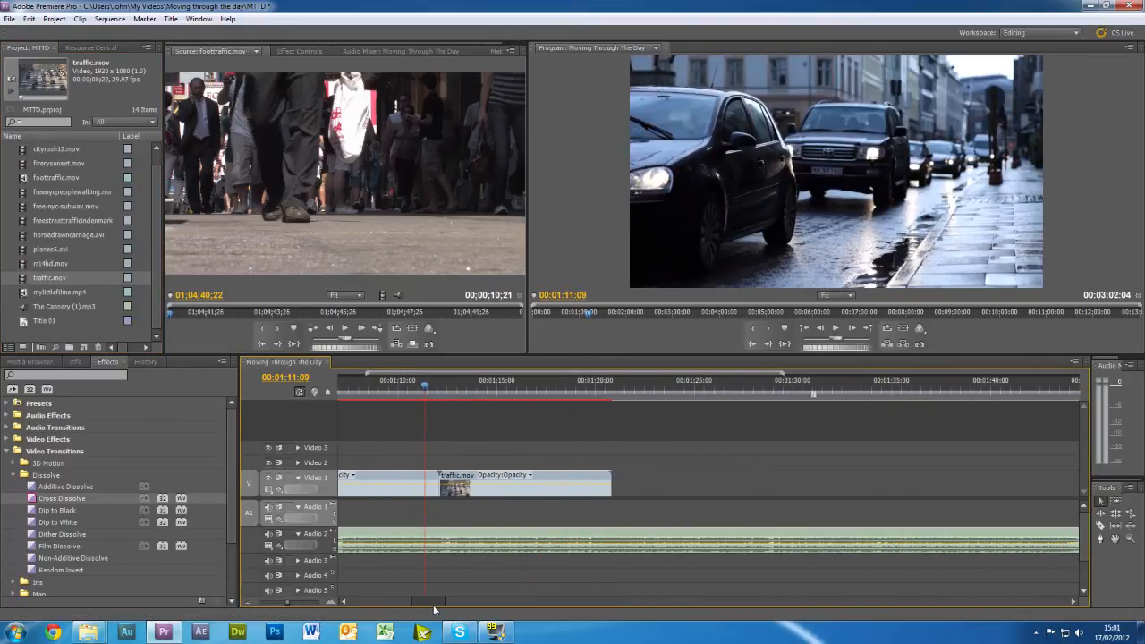
Step: Check the thumbnails of the project's clips and add rr14hd.mov to Video 1 directly after traffic.mov
{"action": "left_click", "coordinate": [25, 195]}
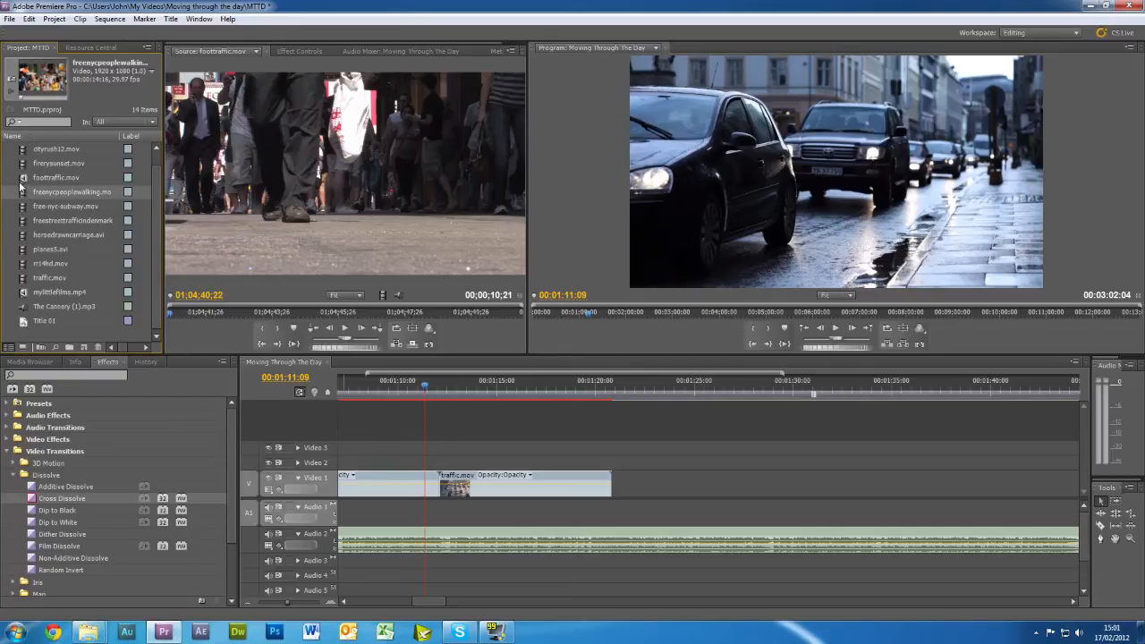
{"action": "left_click", "coordinate": [21, 163]}
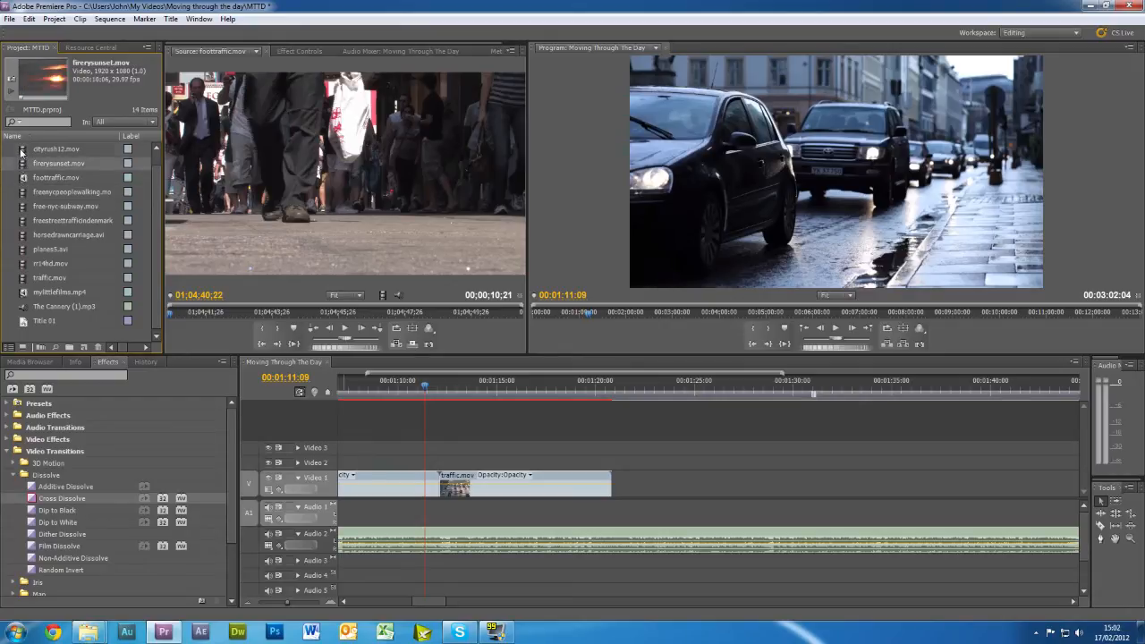
{"action": "left_click", "coordinate": [22, 150]}
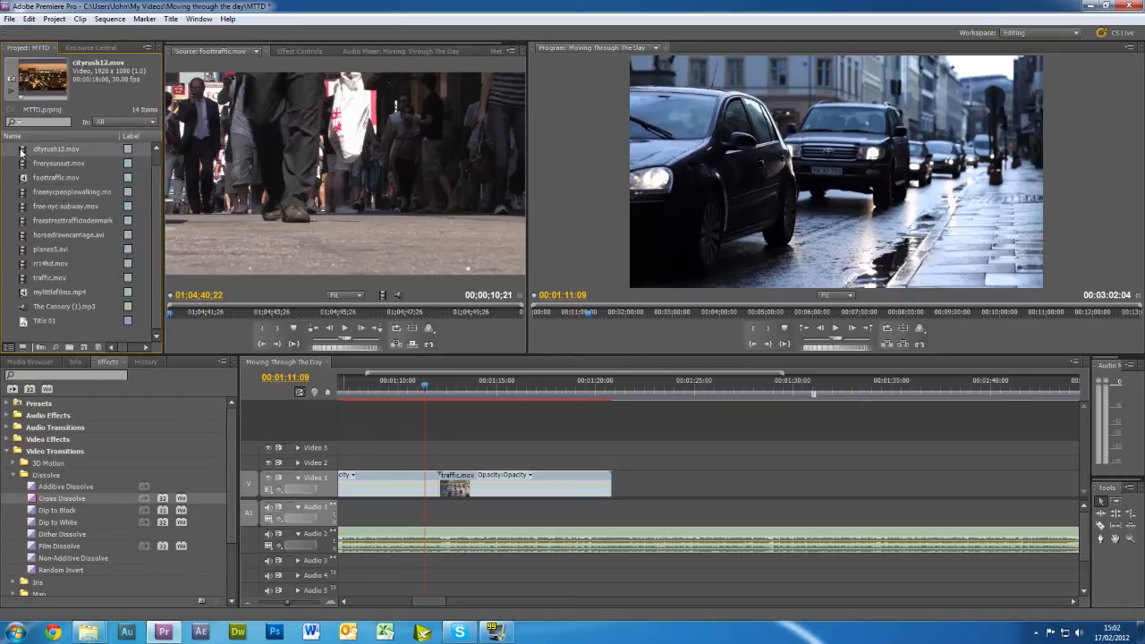
{"action": "left_click", "coordinate": [24, 221]}
{"action": "left_click", "coordinate": [24, 235]}
{"action": "left_click", "coordinate": [25, 251]}
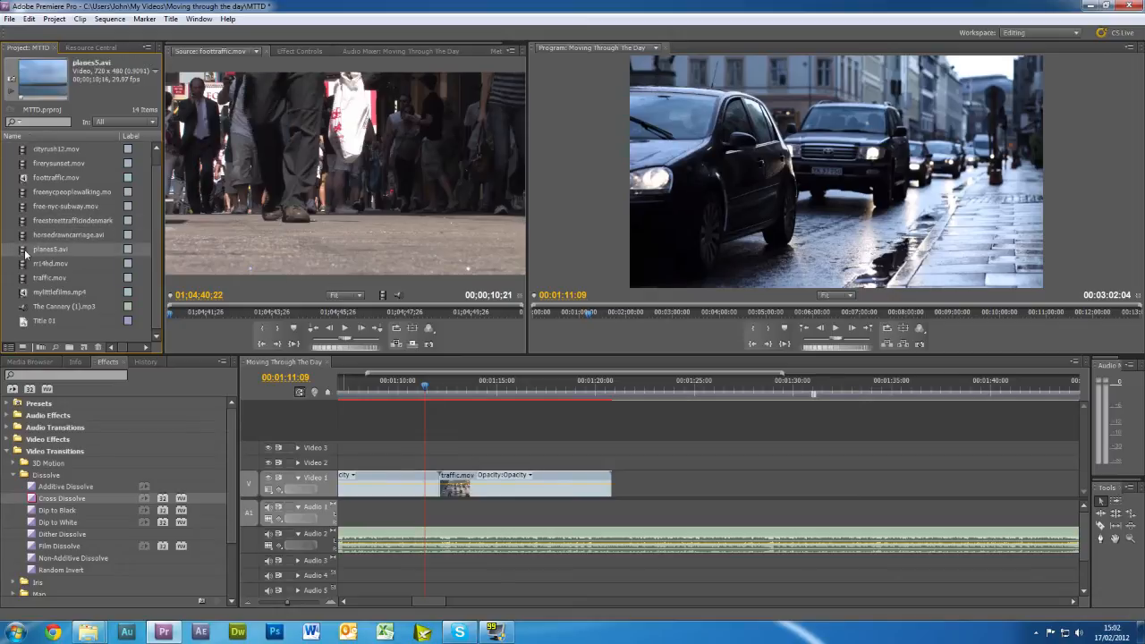
{"action": "left_click", "coordinate": [24, 279]}
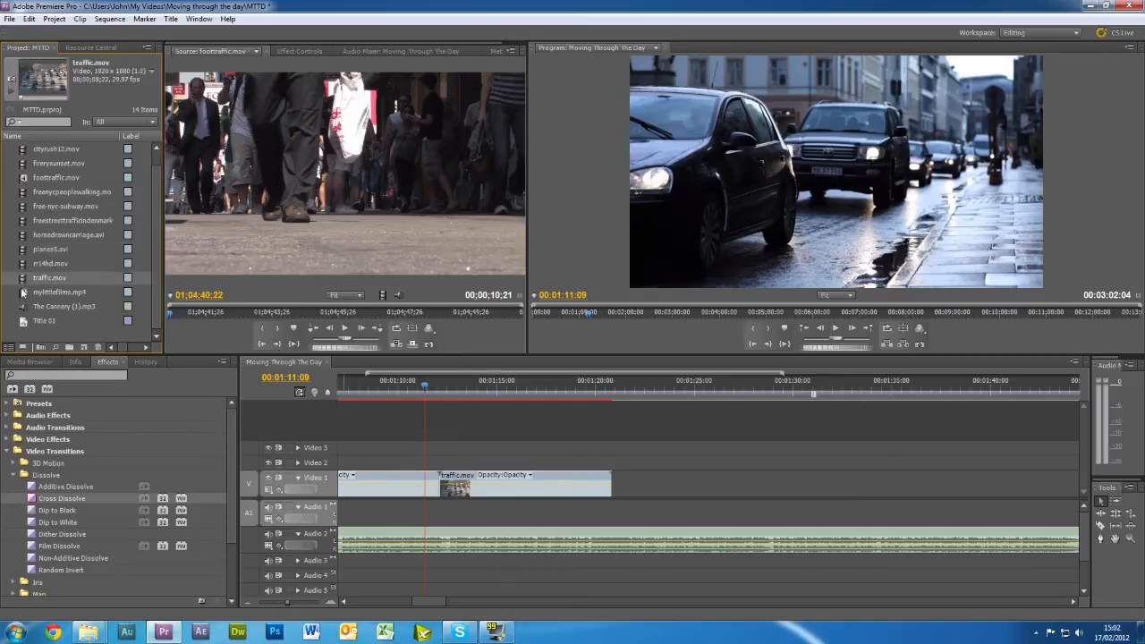
{"action": "left_click", "coordinate": [24, 264]}
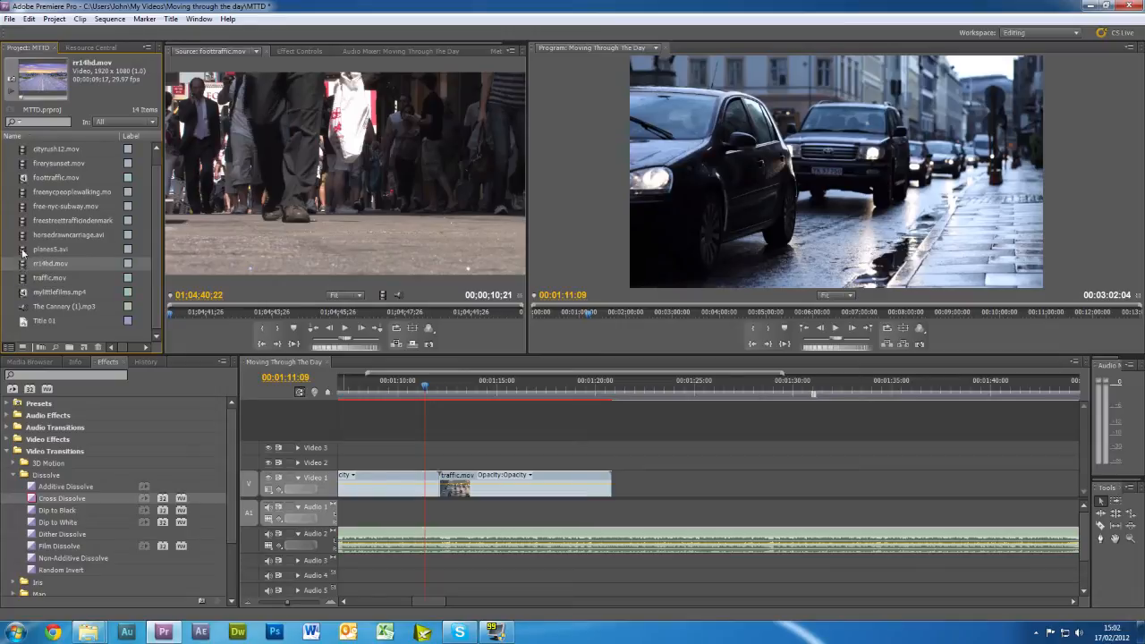
{"action": "left_click", "coordinate": [23, 249]}
{"action": "left_click", "coordinate": [25, 264]}
{"action": "left_click_drag", "start_coordinate": [25, 263], "coordinate": [616, 483]}
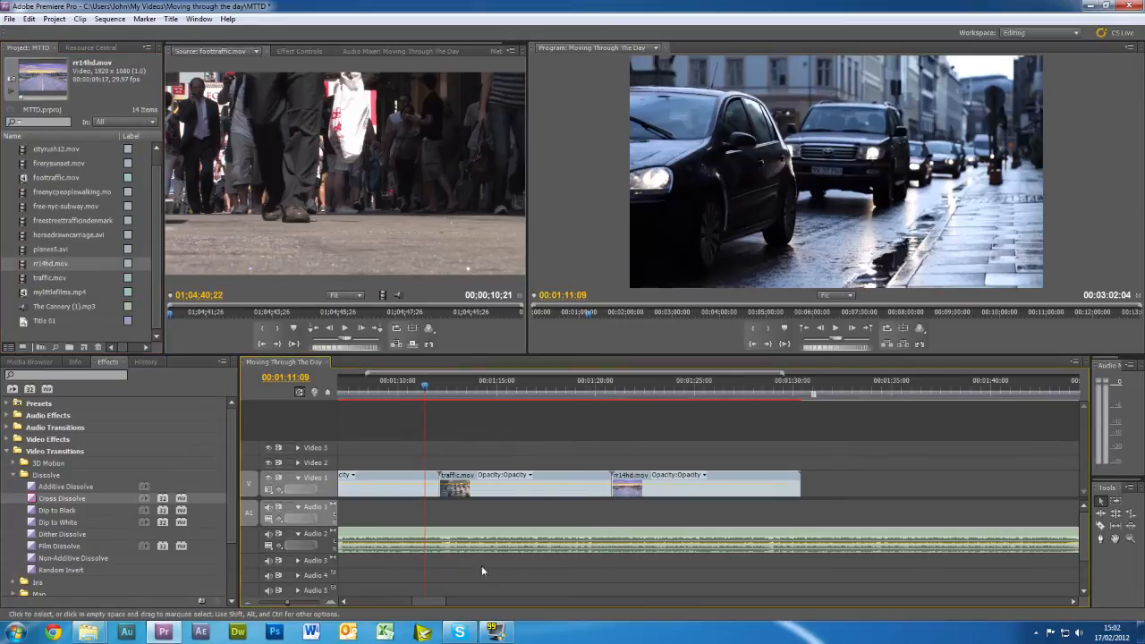
Step: Review the traffic.mov and rr14hd.mov footage in the sequence up to 00:01:29:11
{"action": "left_click_drag", "start_coordinate": [426, 599], "coordinate": [442, 599]}
{"action": "left_click", "coordinate": [470, 394]}
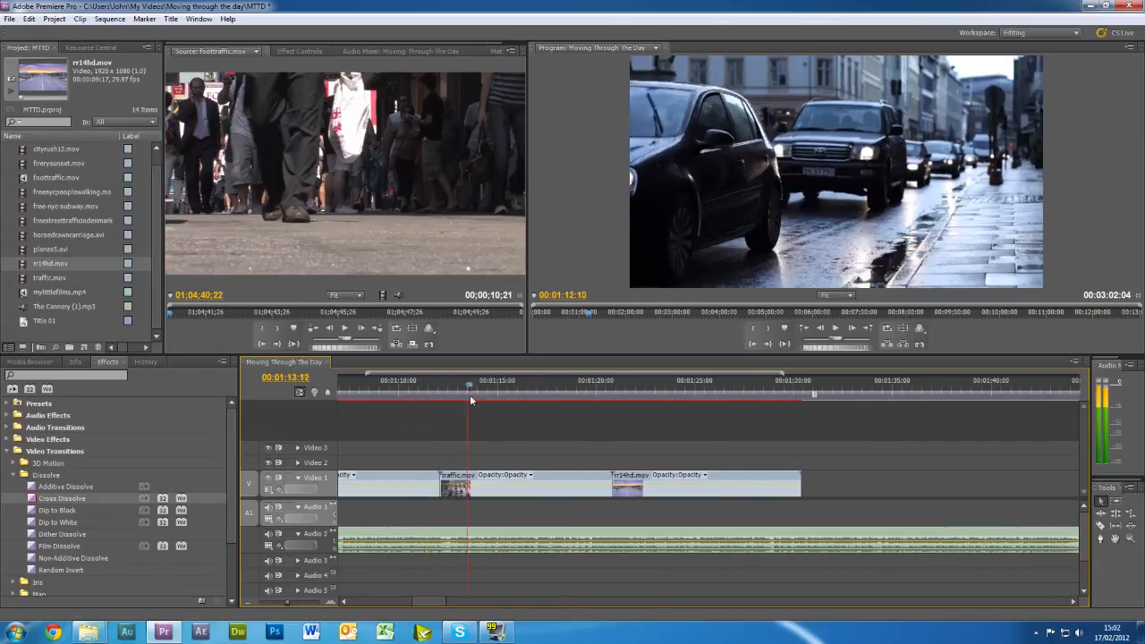
{"action": "left_click_drag", "start_coordinate": [470, 399], "coordinate": [779, 427]}
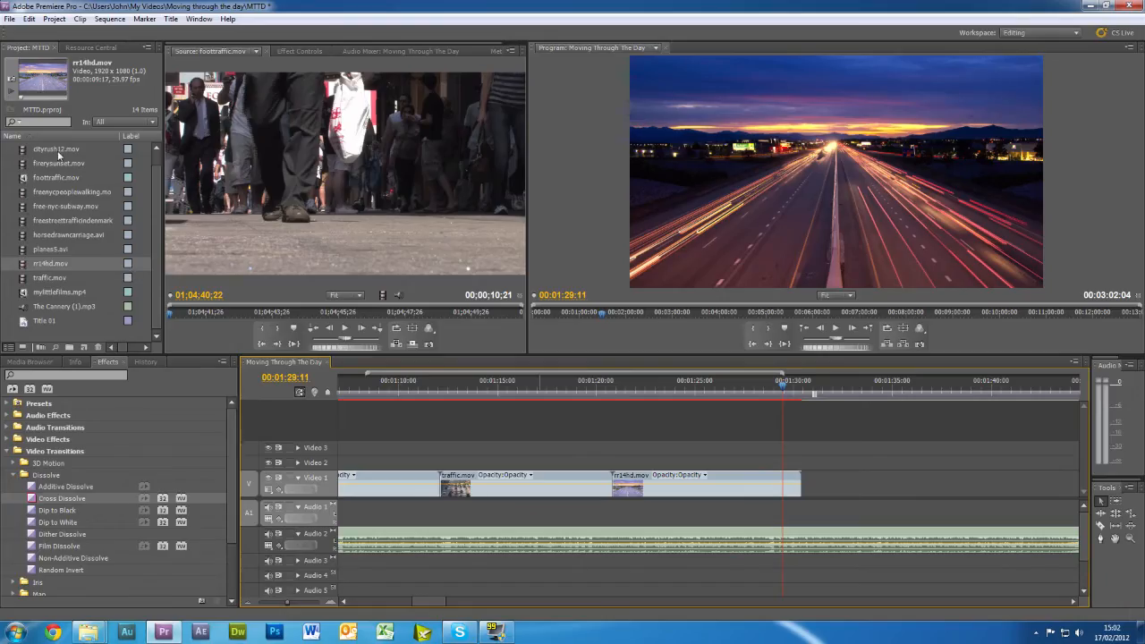
Step: Add cityrush12.mov to Video 1 directly after rr14hd.mov and review the footage up to 00:01:37:18
{"action": "left_click_drag", "start_coordinate": [26, 152], "coordinate": [803, 483]}
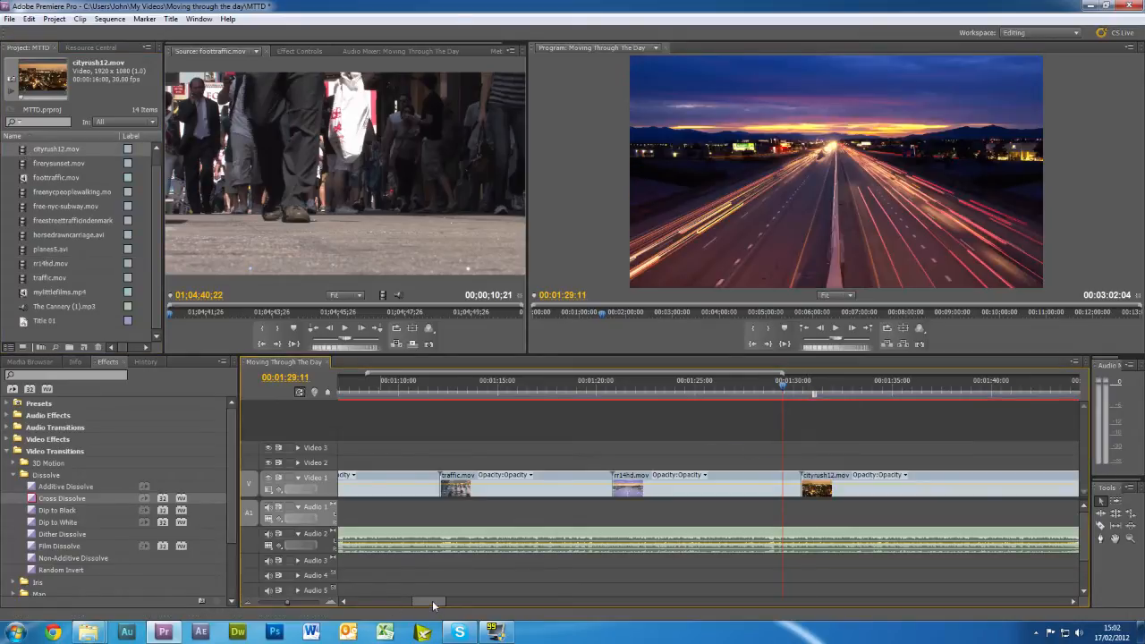
{"action": "left_click_drag", "start_coordinate": [432, 600], "coordinate": [441, 600]}
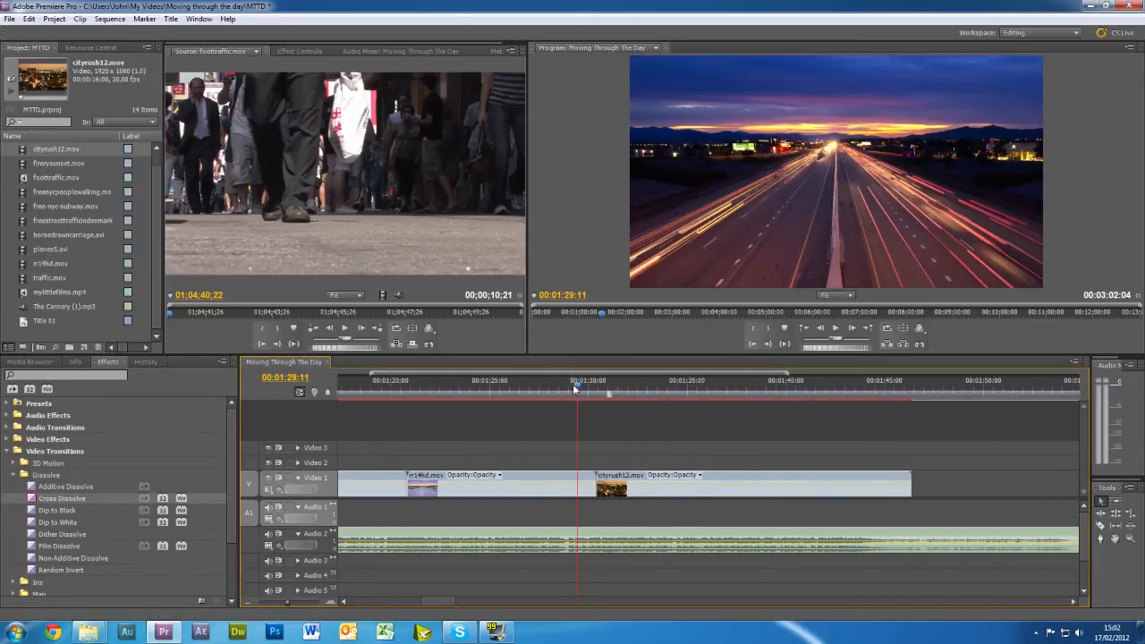
{"action": "left_click_drag", "start_coordinate": [575, 388], "coordinate": [740, 445]}
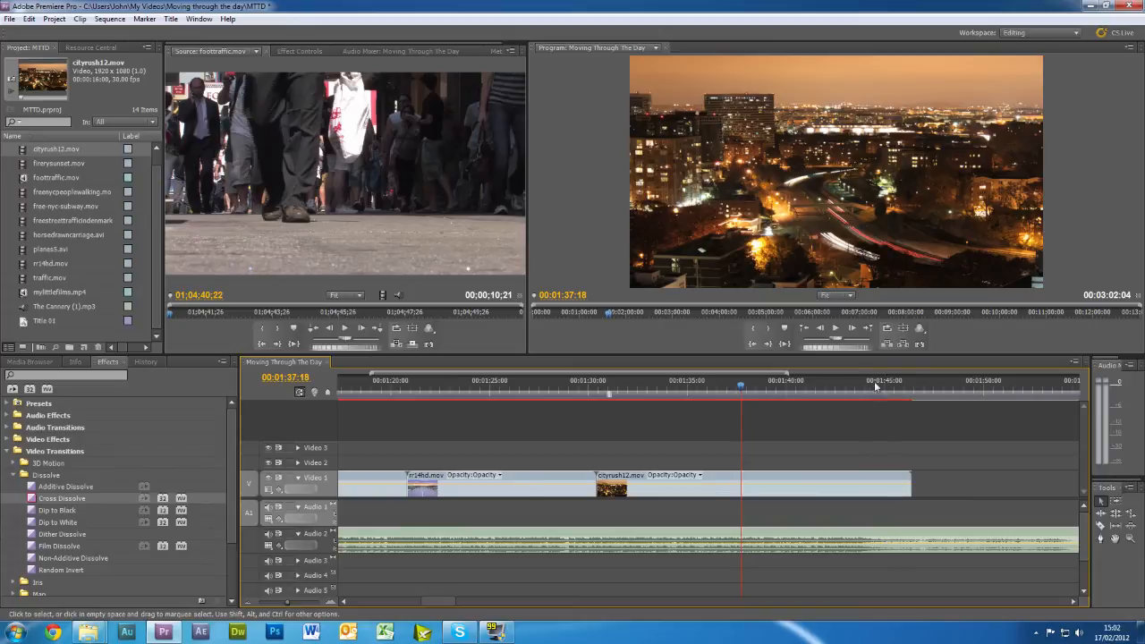
Step: Trim the end of cityrush12.mov to the music change at 00:01:44:23 and apply a Cross Dissolve to its end
{"action": "left_click", "coordinate": [874, 381]}
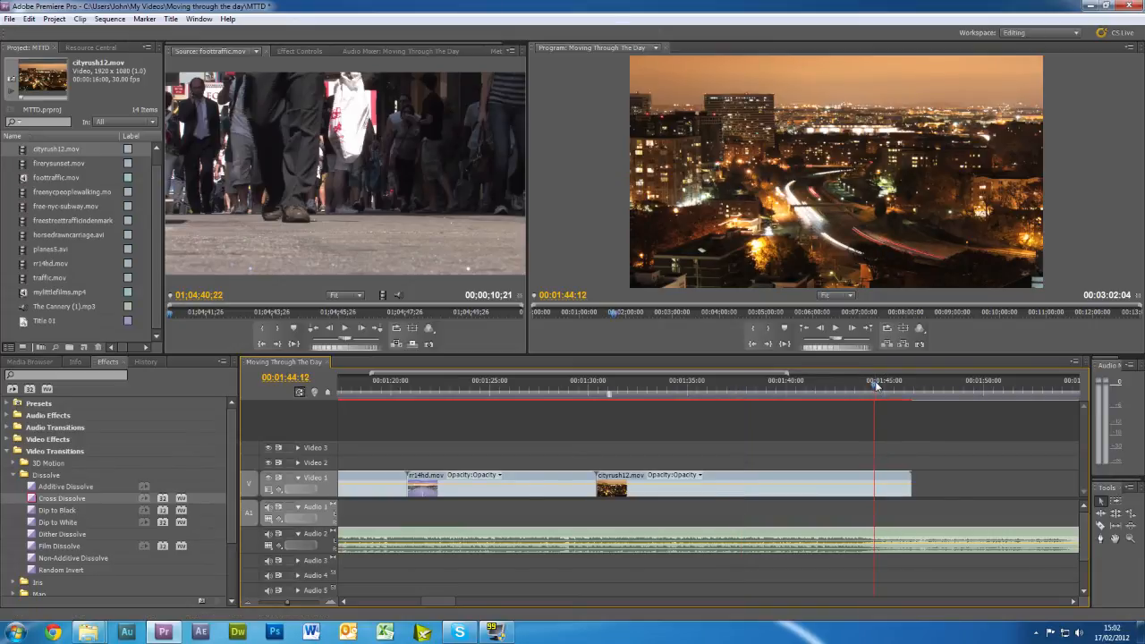
{"action": "left_click", "coordinate": [880, 383]}
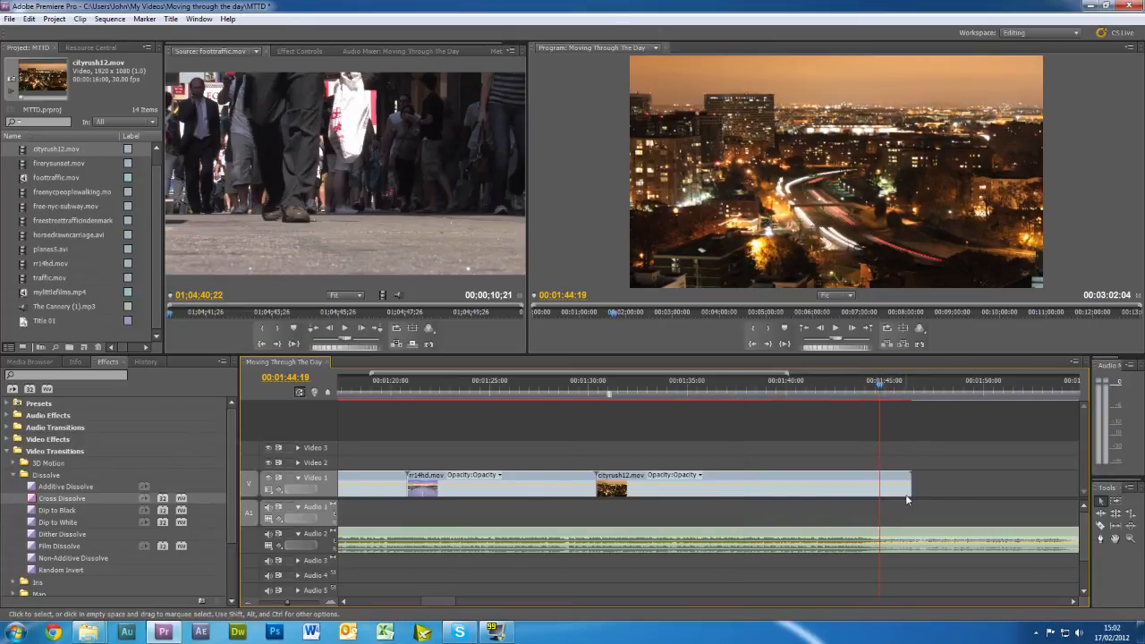
{"action": "left_click", "coordinate": [883, 383]}
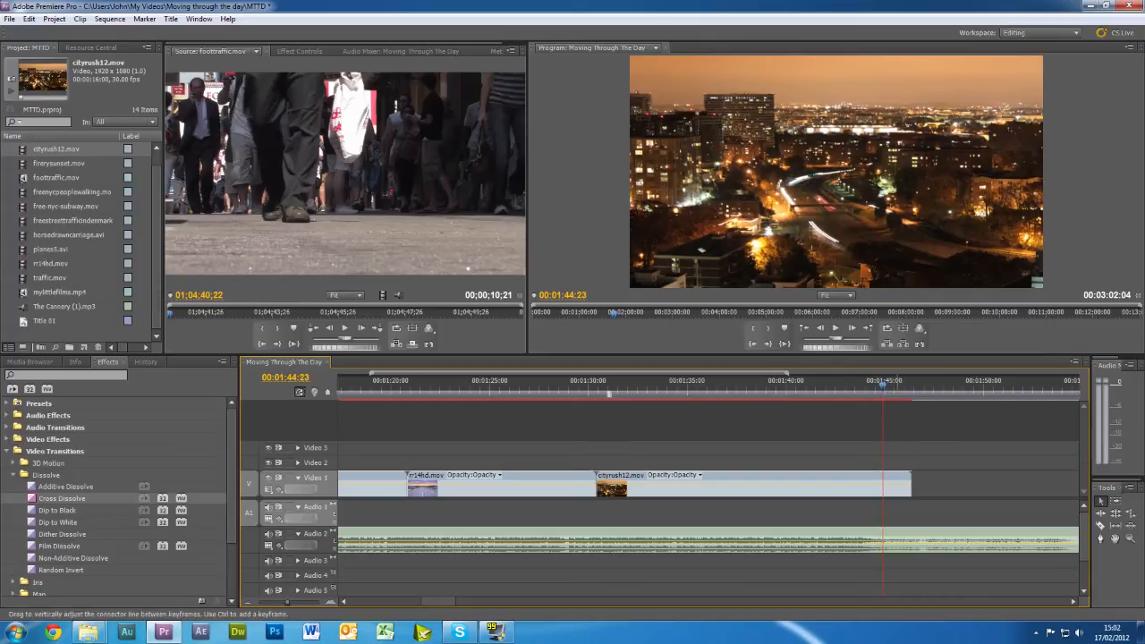
{"action": "left_click_drag", "start_coordinate": [908, 492], "coordinate": [883, 490]}
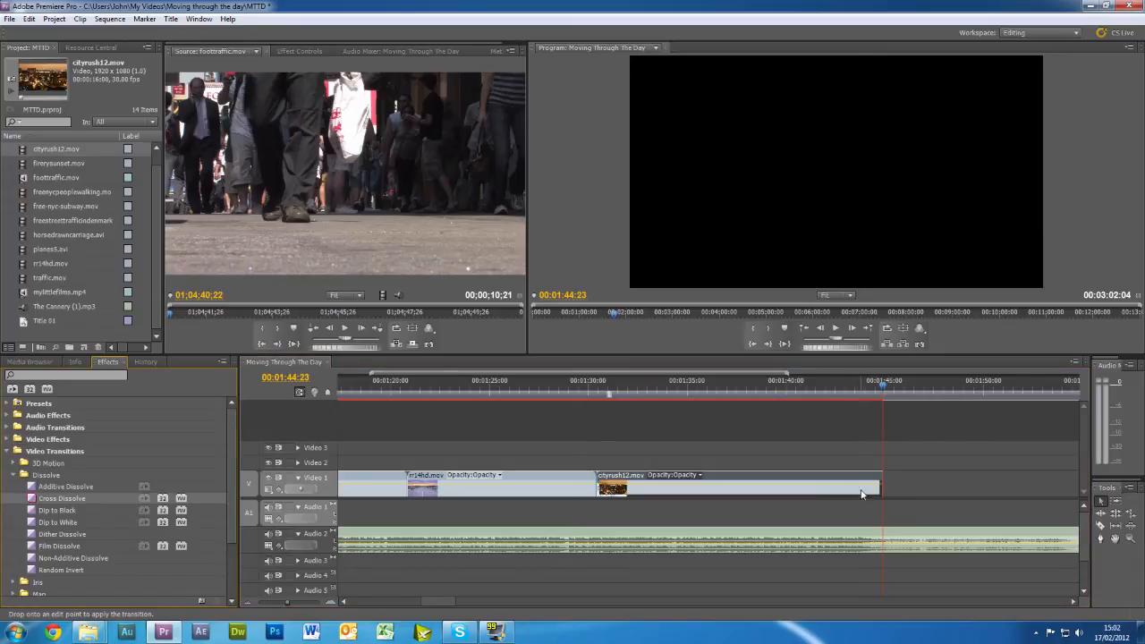
{"action": "left_click_drag", "start_coordinate": [861, 494], "coordinate": [855, 487]}
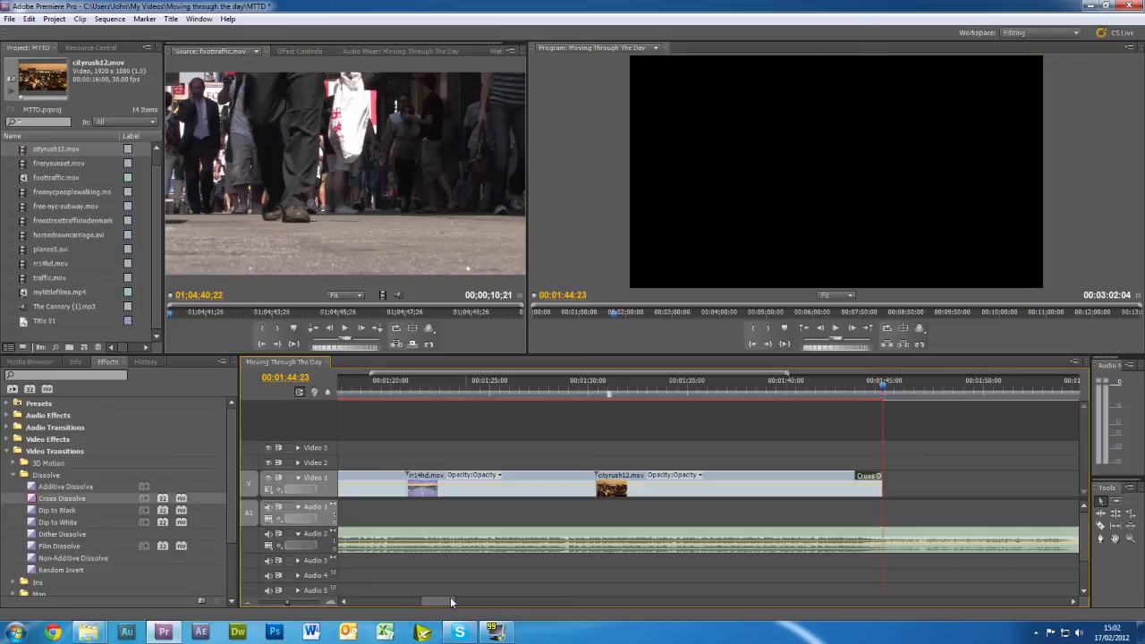
Step: Split The Cannery (1).mp3 on Audio 2 at 00:01:54:15, where the music dies down, and delete the part after the cut
{"action": "left_click_drag", "start_coordinate": [450, 596], "coordinate": [464, 597]}
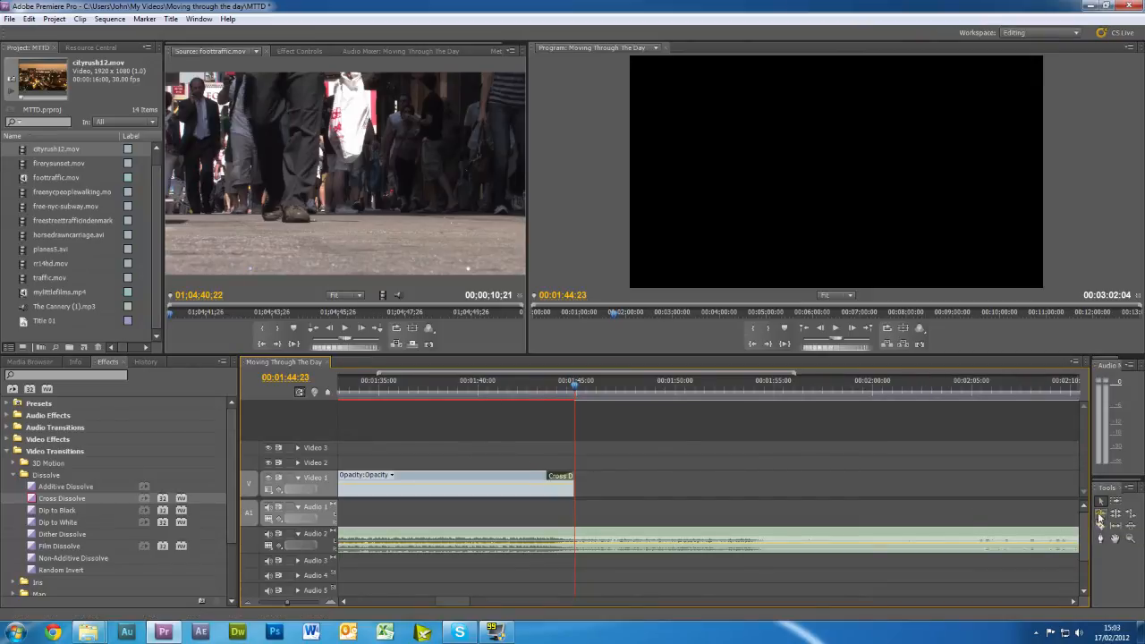
{"action": "left_click", "coordinate": [1101, 526]}
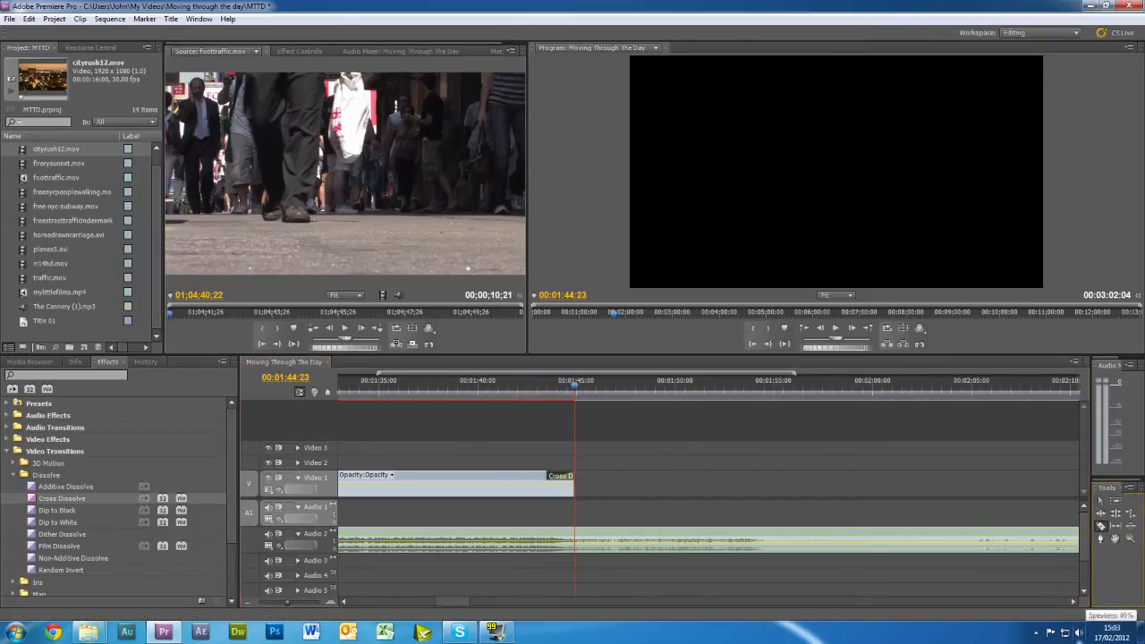
{"action": "left_click", "coordinate": [766, 541]}
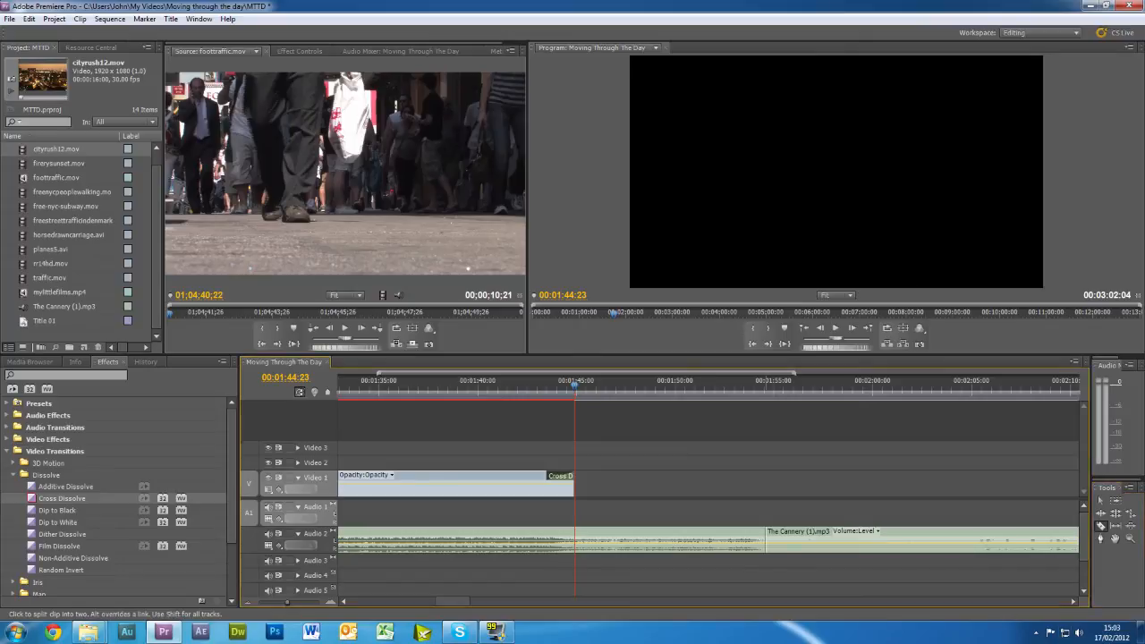
{"action": "left_click", "coordinate": [1101, 501]}
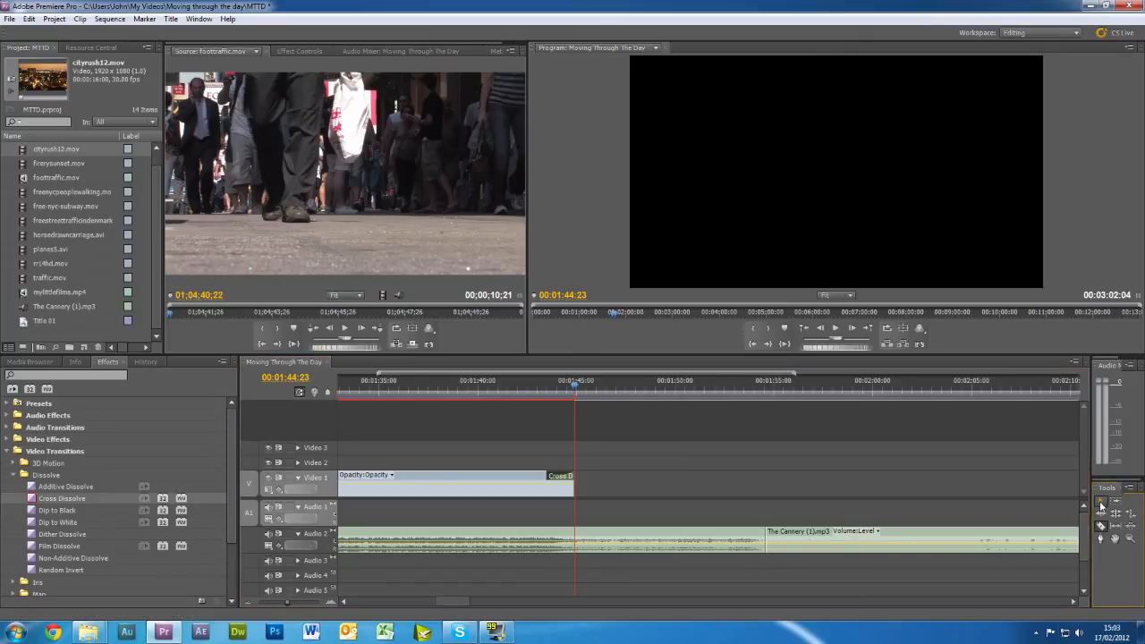
{"action": "left_click", "coordinate": [802, 542]}
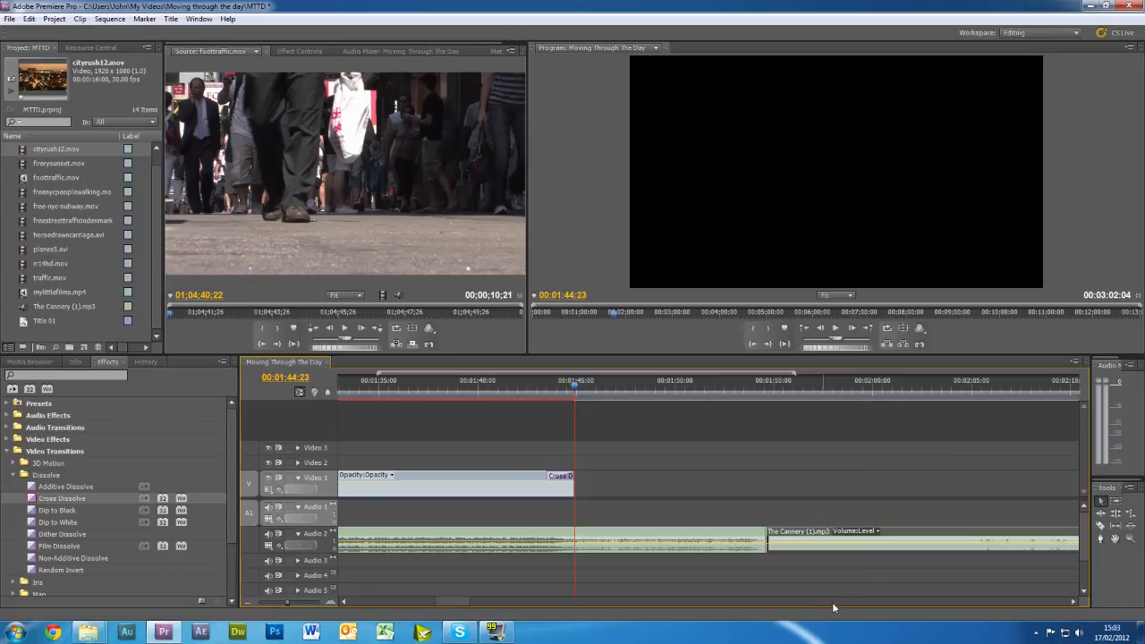
{"action": "key", "text": "Delete"}
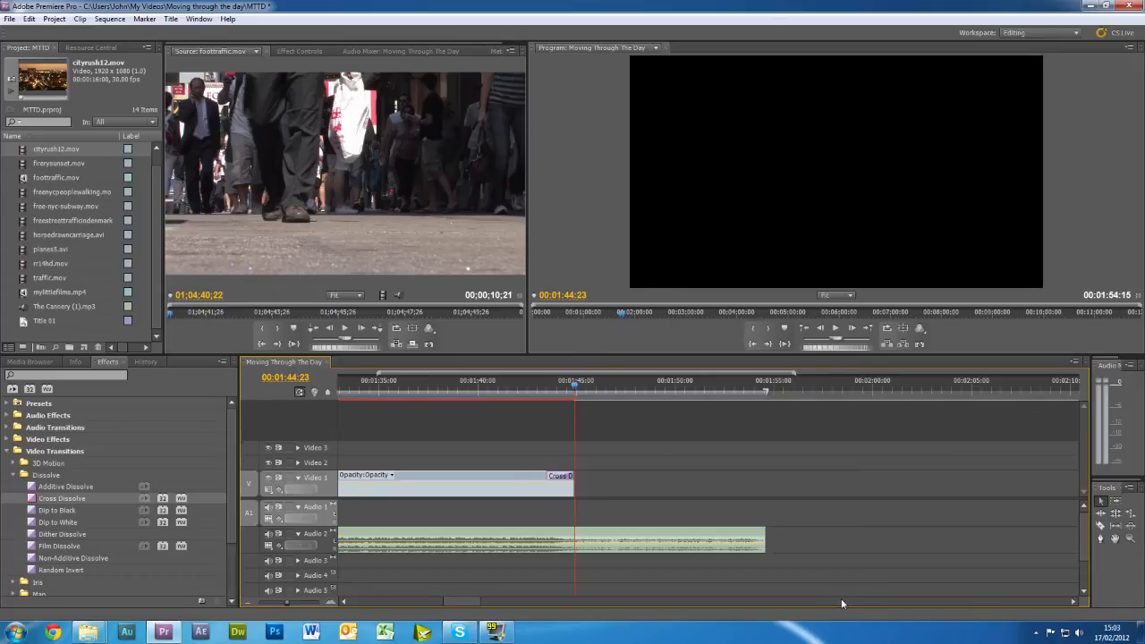
Step: Apply the Exponential Fade audio transition to the end of the music on Audio 2, covering about its last two seconds
{"action": "left_click", "coordinate": [9, 427]}
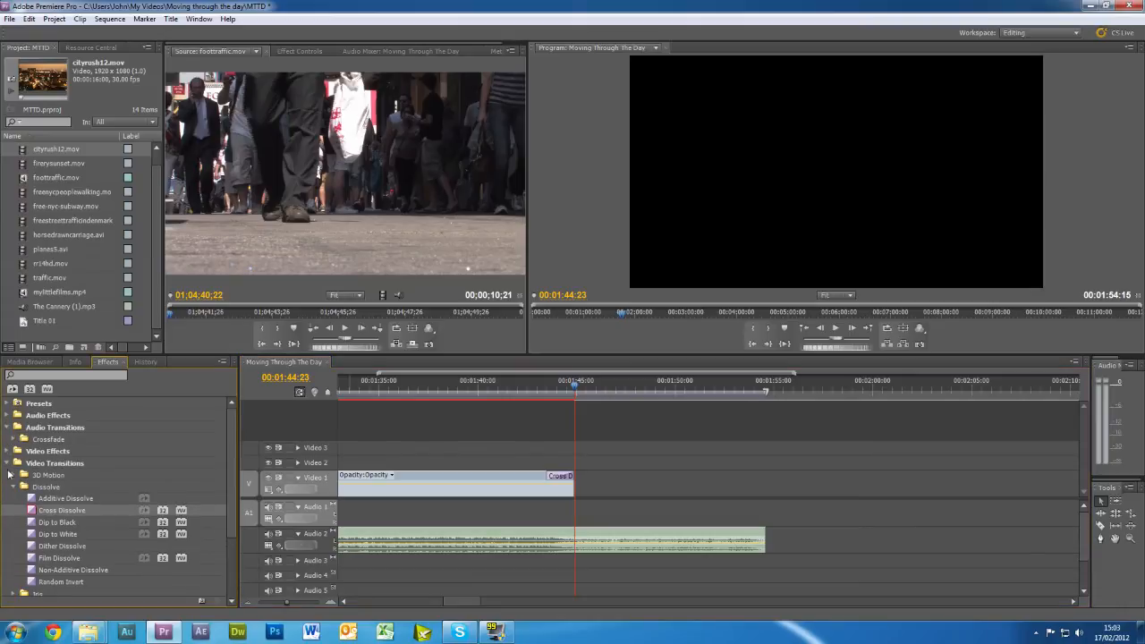
{"action": "left_click", "coordinate": [13, 439]}
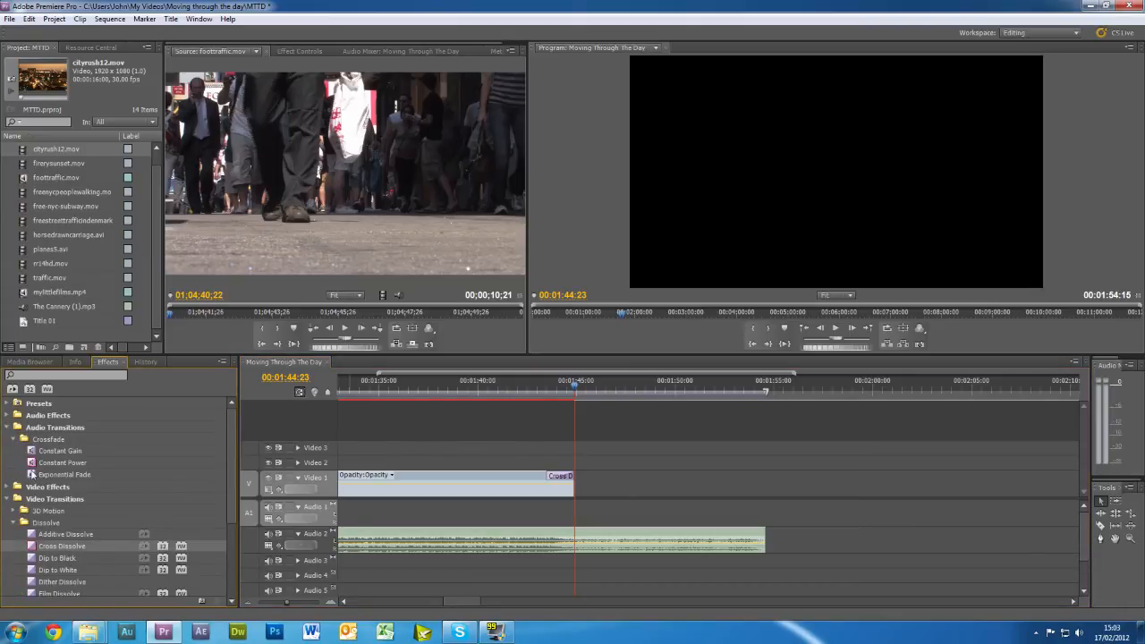
{"action": "left_click", "coordinate": [38, 475]}
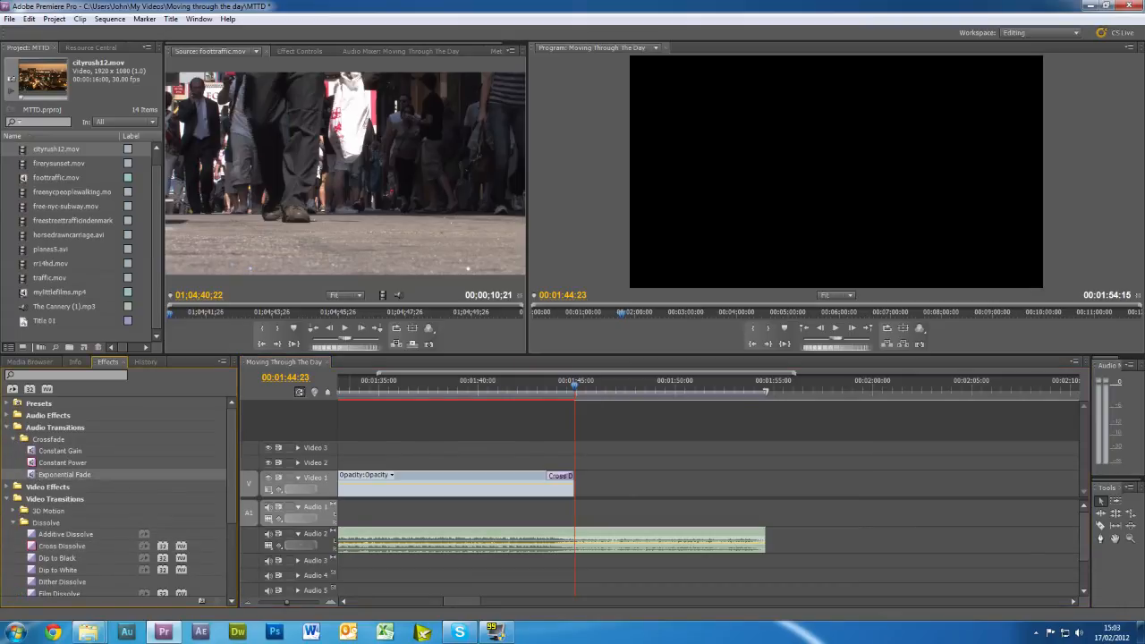
{"action": "left_click_drag", "start_coordinate": [37, 475], "coordinate": [725, 536]}
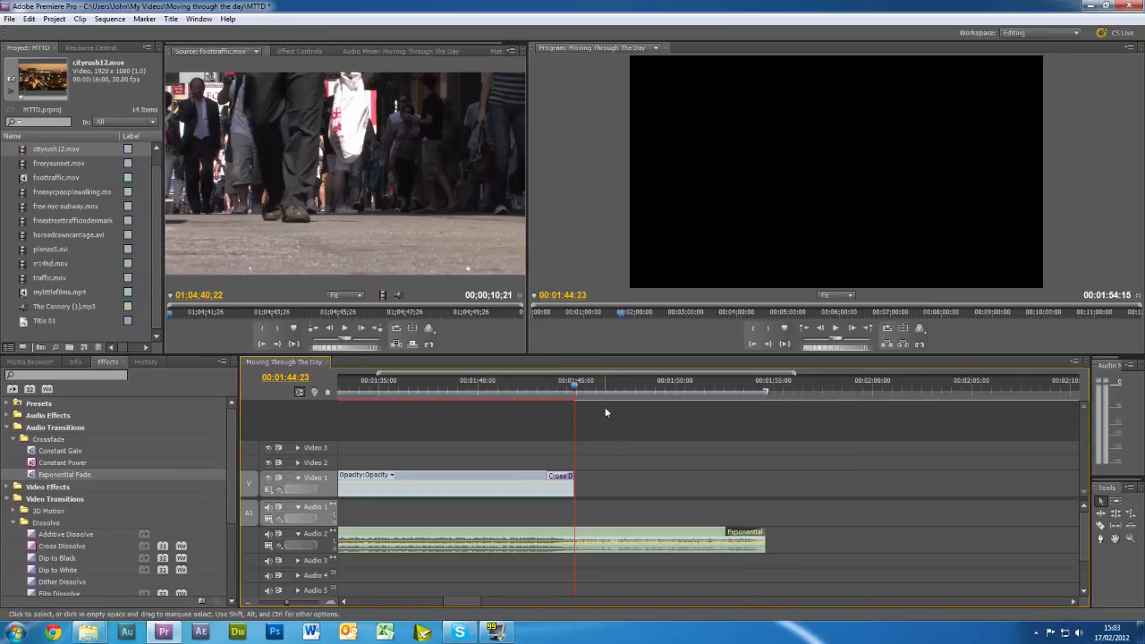
{"action": "left_click", "coordinate": [170, 19]}
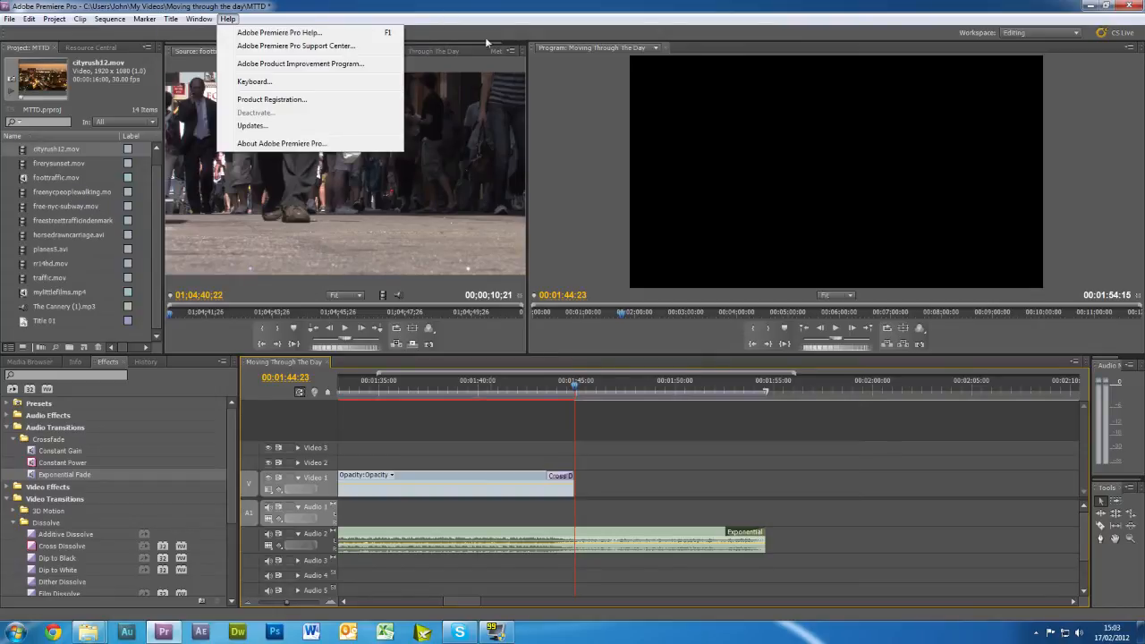
{"action": "left_click", "coordinate": [621, 410]}
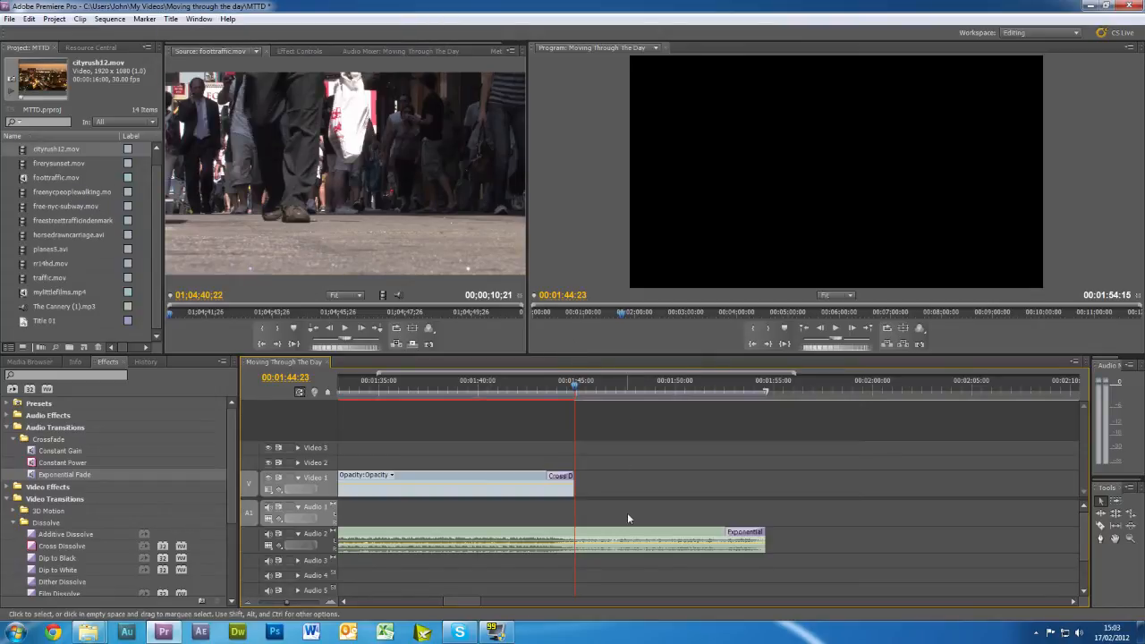
Step: Create a new 1920 x 1080 title at 25 fps with square pixels for the footage credit
{"action": "key", "text": "ctrl+t"}
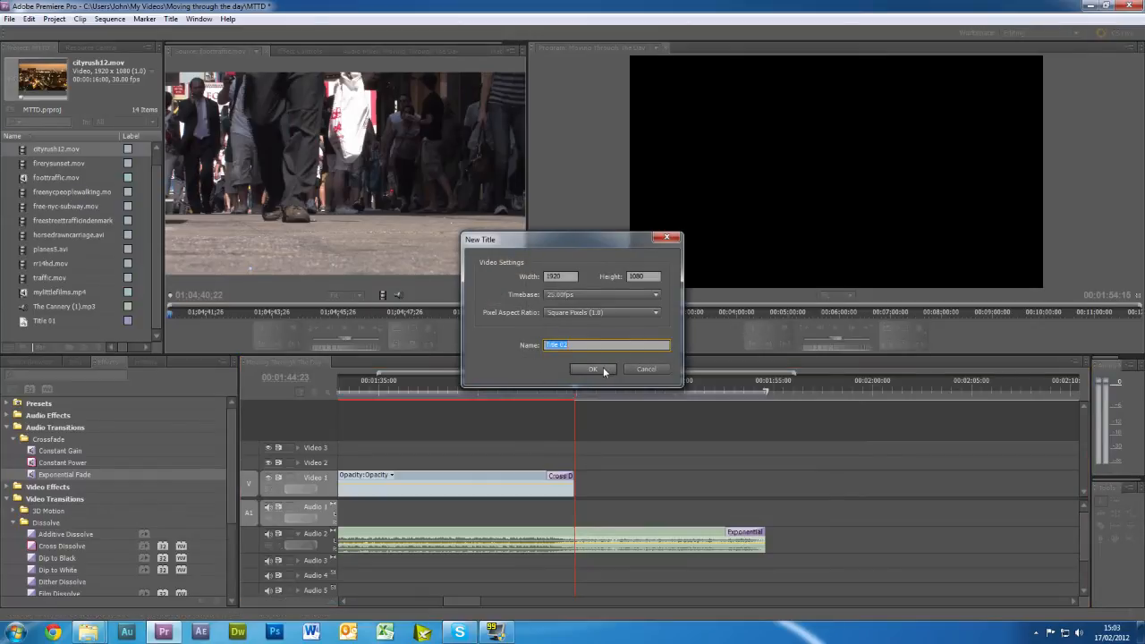
{"action": "left_click", "coordinate": [594, 369]}
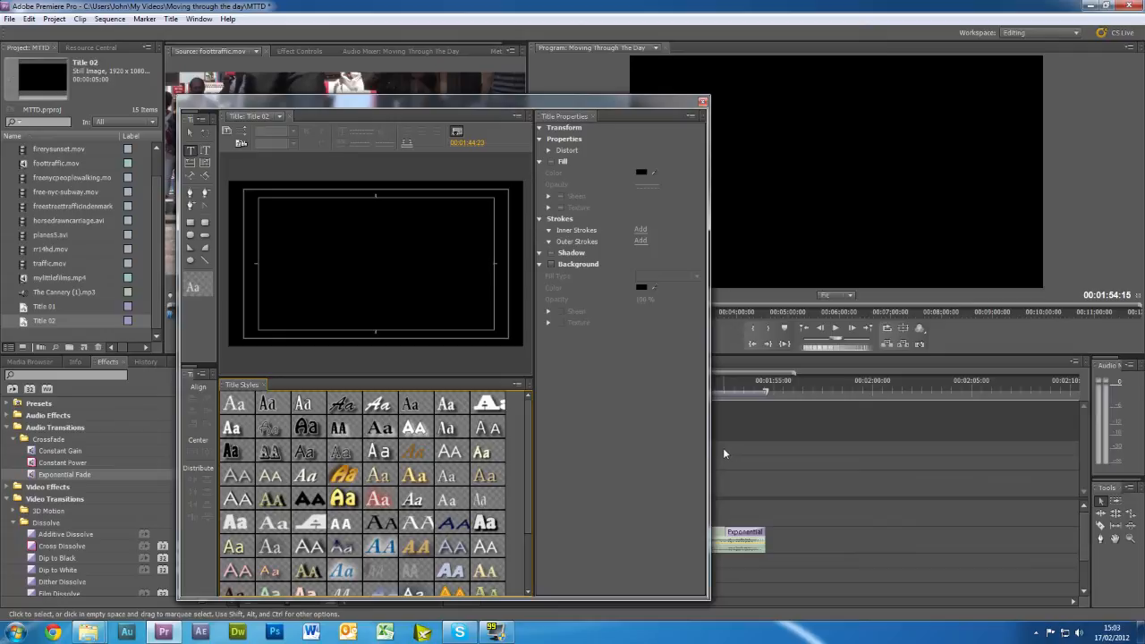
{"action": "key", "text": "o"}
{"action": "key", "text": "t"}
{"action": "key", "text": "a"}
{"action": "key", "text": "e"}
{"action": "key", "text": "space"}
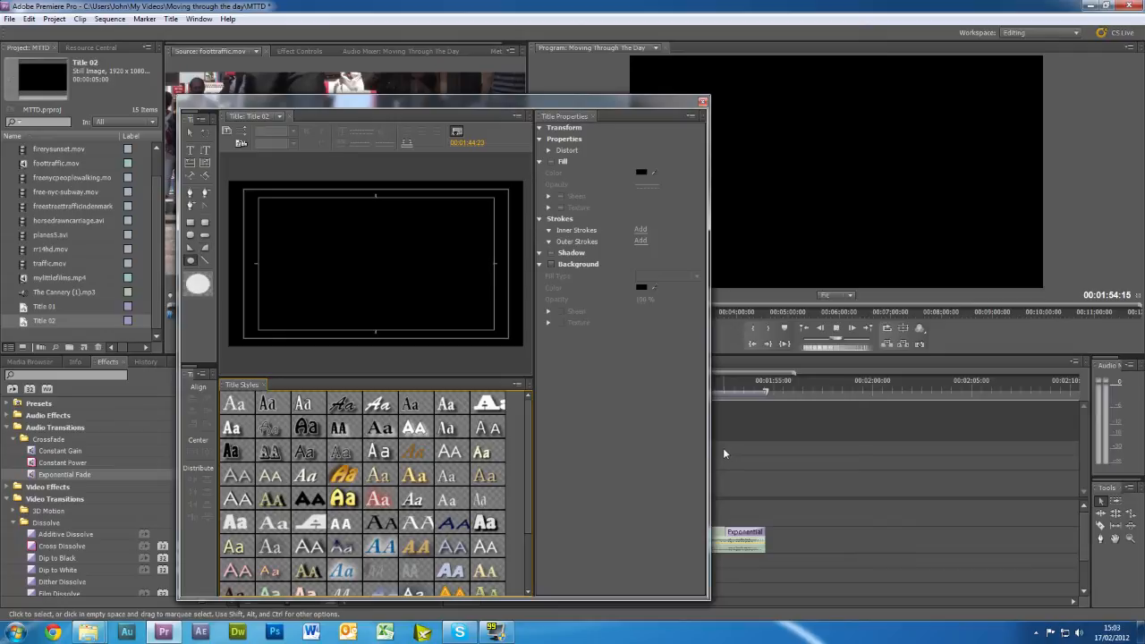
{"action": "key", "text": "r"}
{"action": "key", "text": "o"}
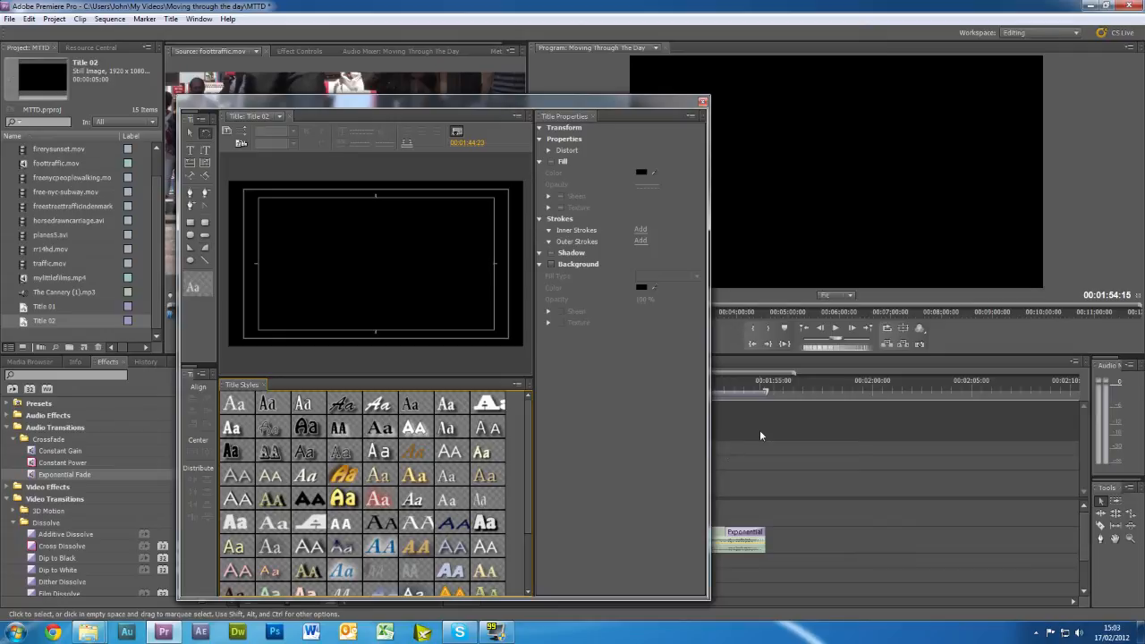
{"action": "left_click", "coordinate": [358, 260]}
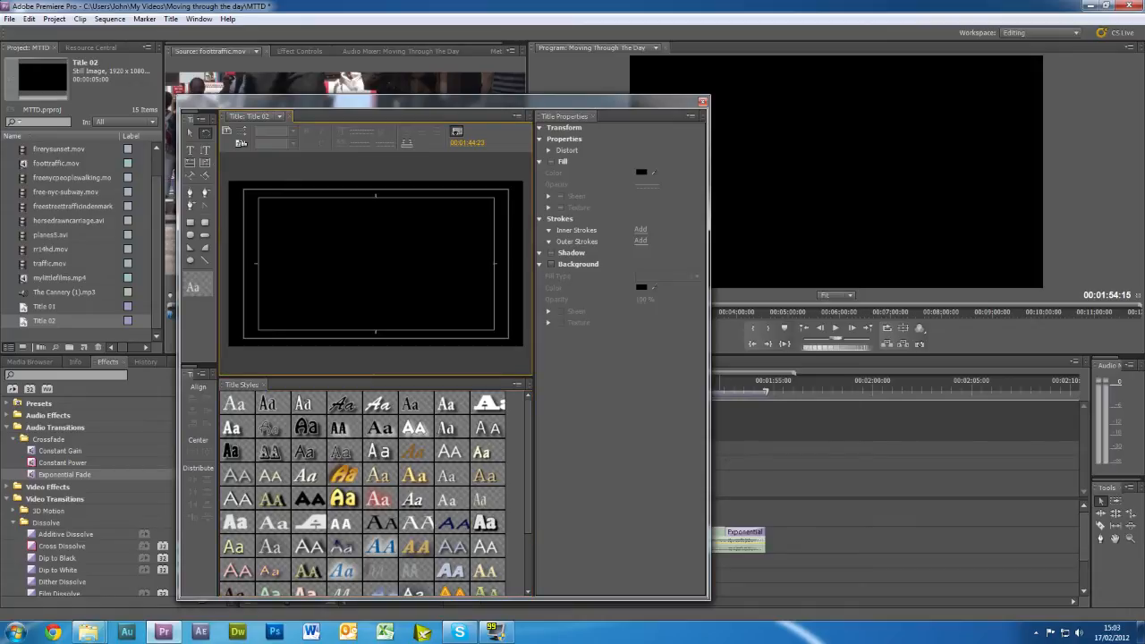
{"action": "key", "text": "v"}
{"action": "left_click", "coordinate": [190, 152]}
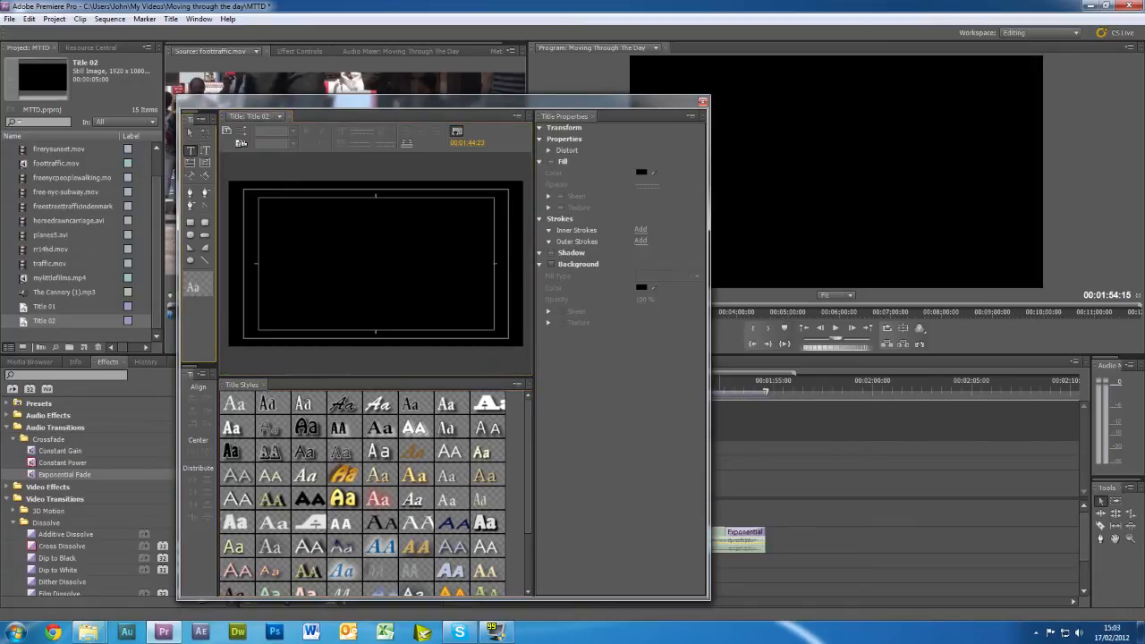
{"action": "left_click", "coordinate": [286, 247]}
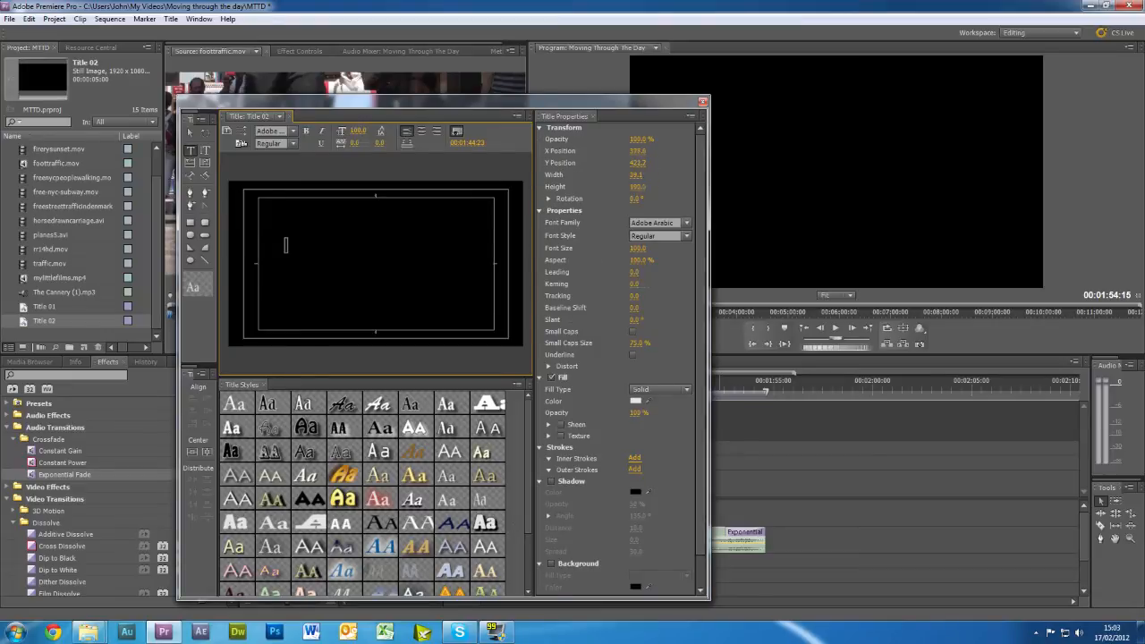
{"action": "type", "text": "Footage From"}
{"action": "key", "text": "Return"}
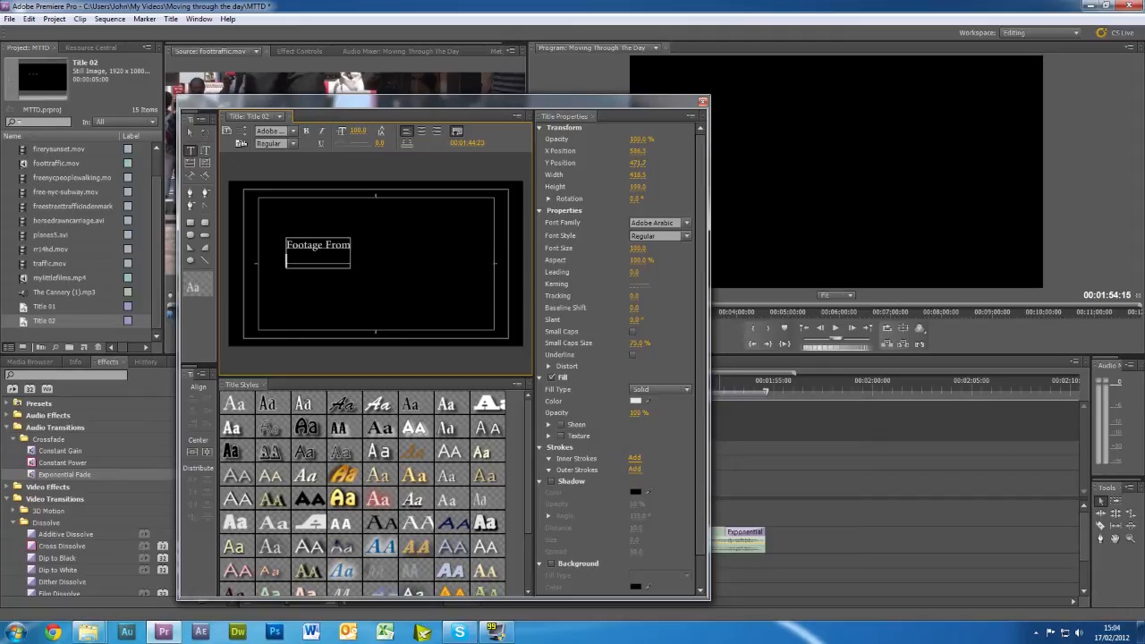
{"action": "type", "text": "www.stock"}
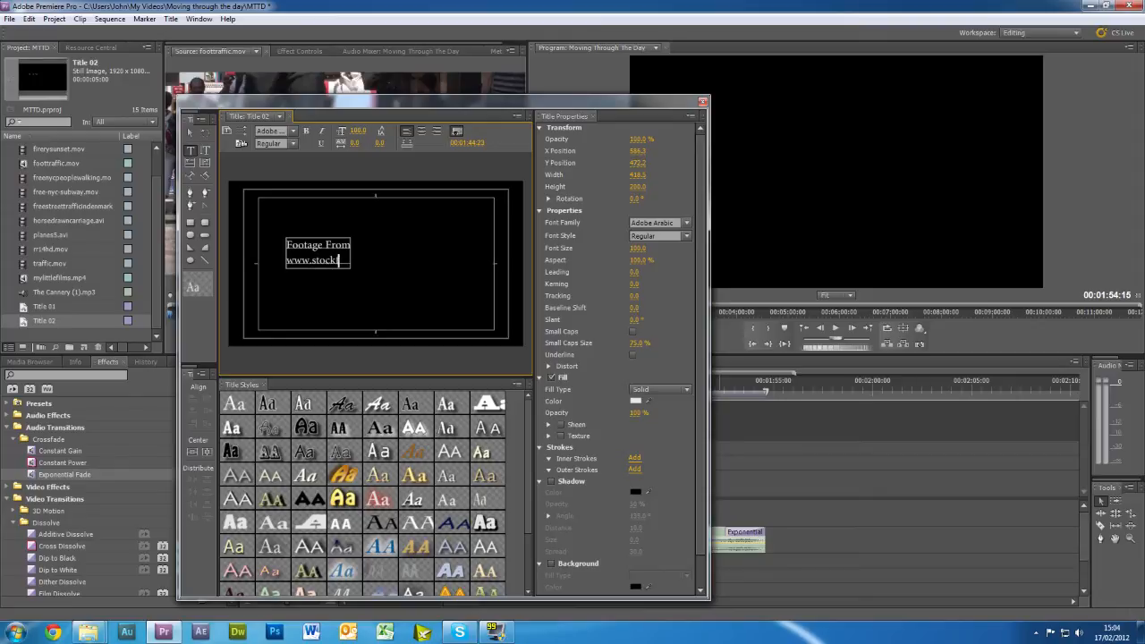
{"action": "type", "text": "footageforfree."}
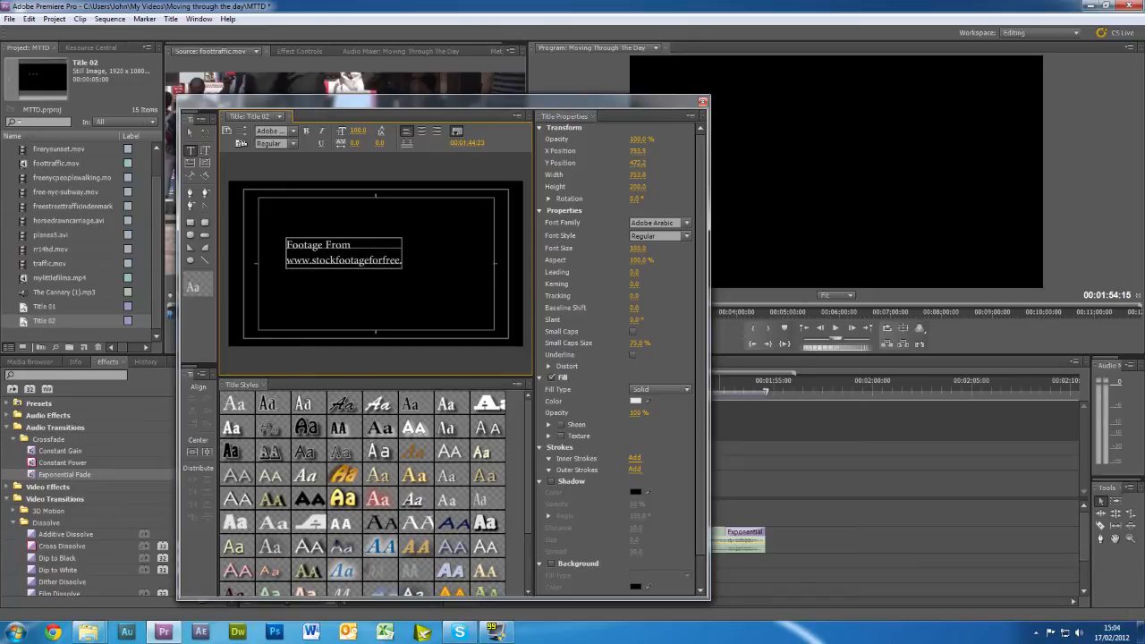
{"action": "type", "text": "com"}
Step: Centre-align the two lines of the footage credit and set their font size to 150
{"action": "left_click", "coordinate": [421, 131]}
{"action": "left_click", "coordinate": [639, 248]}
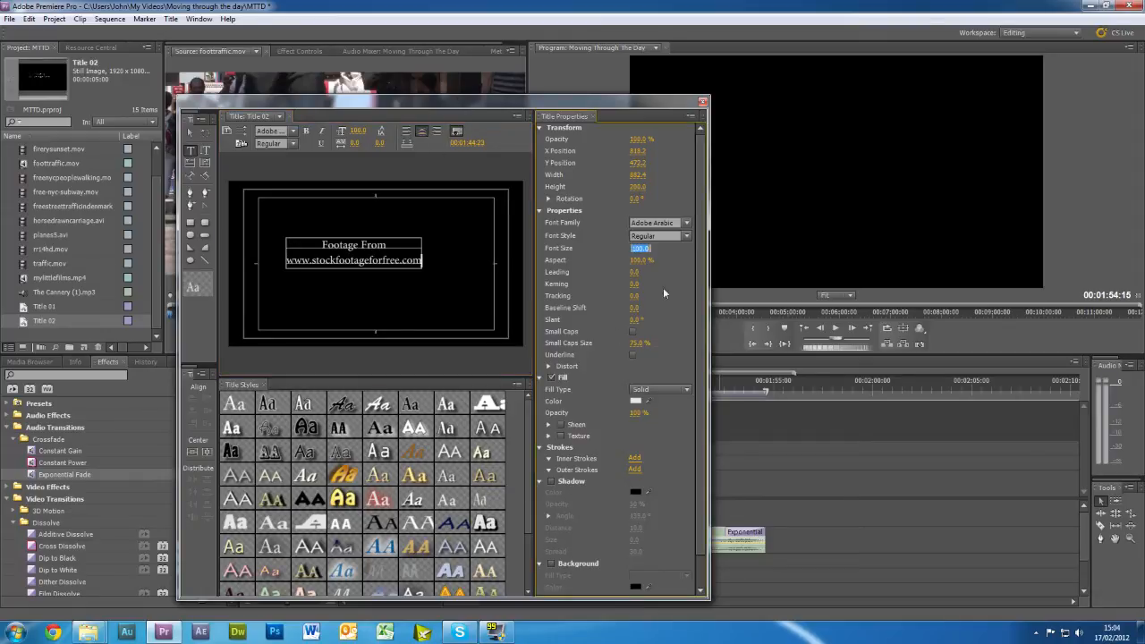
{"action": "type", "text": "150"}
{"action": "key", "text": "Return"}
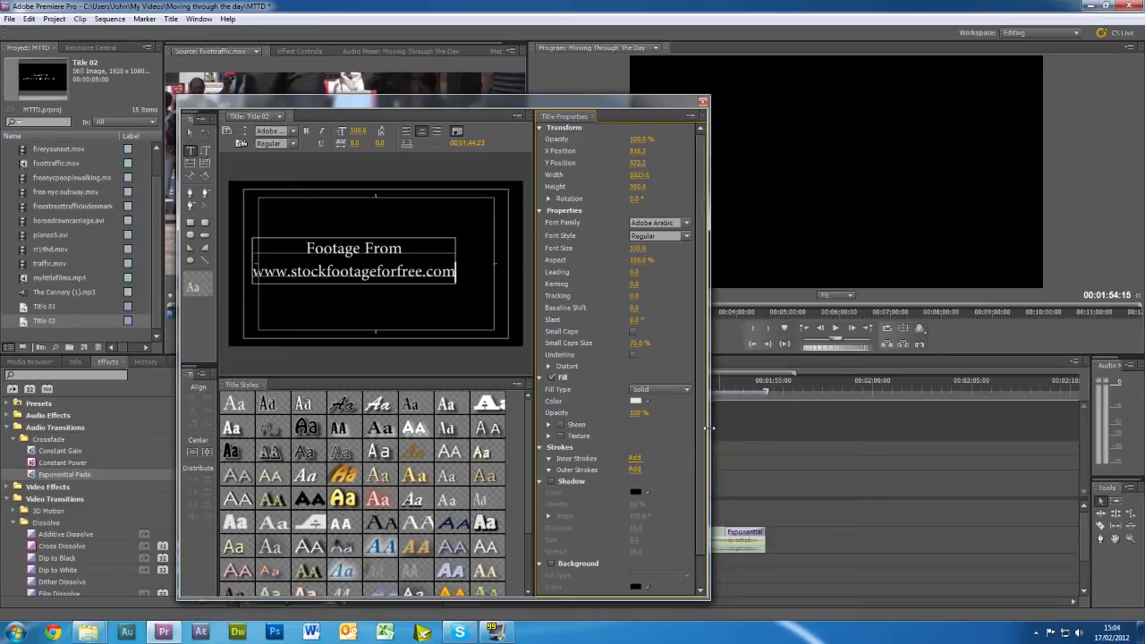
Step: Centre the footage credit horizontally and vertically in the frame, apply the white Birch Std title style and close the title
{"action": "left_click", "coordinate": [204, 451]}
{"action": "left_click", "coordinate": [192, 451]}
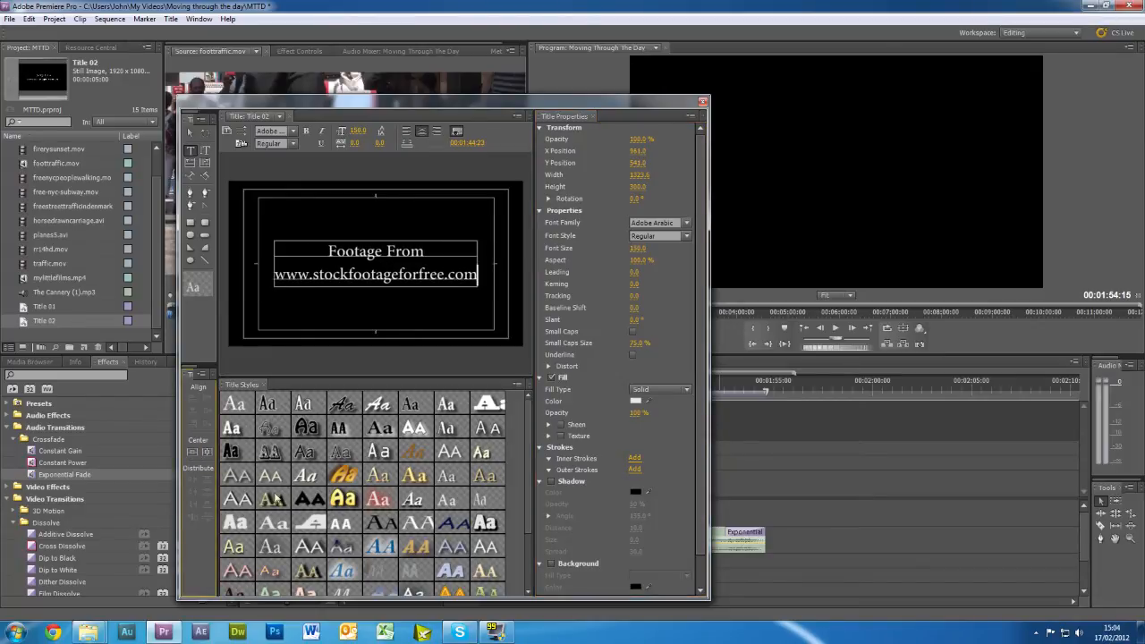
{"action": "left_click", "coordinate": [303, 404]}
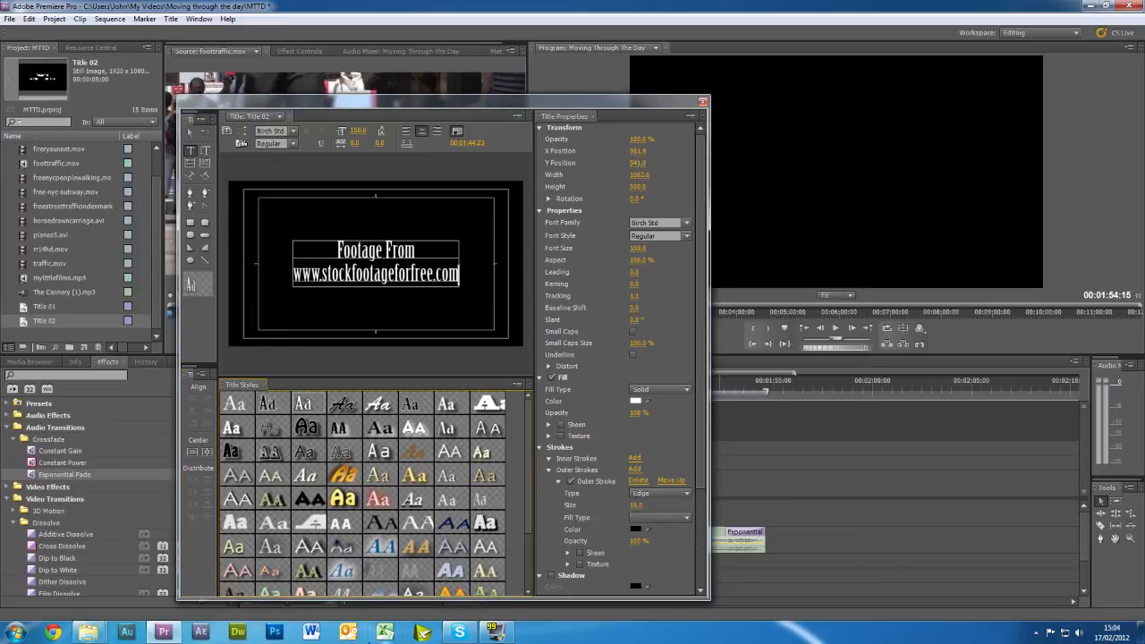
{"action": "left_click", "coordinate": [703, 102]}
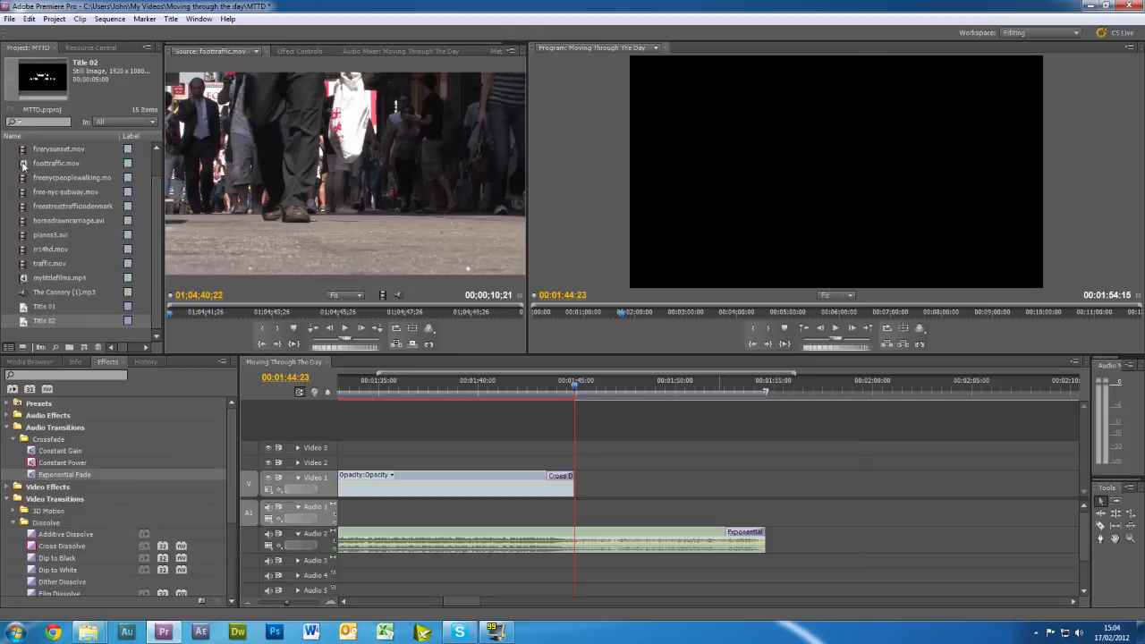
Step: Place Title 02 on Video 2 shortly after the last Video 1 clip ends and trim it to about two seconds
{"action": "left_click_drag", "start_coordinate": [23, 322], "coordinate": [586, 464]}
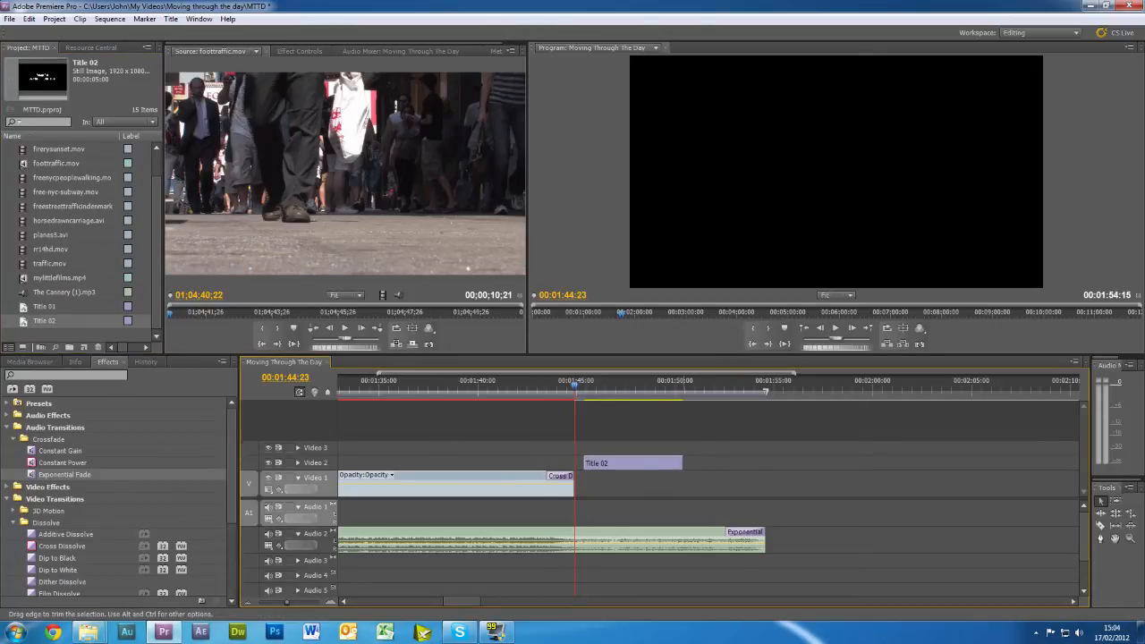
{"action": "left_click_drag", "start_coordinate": [681, 464], "coordinate": [620, 463]}
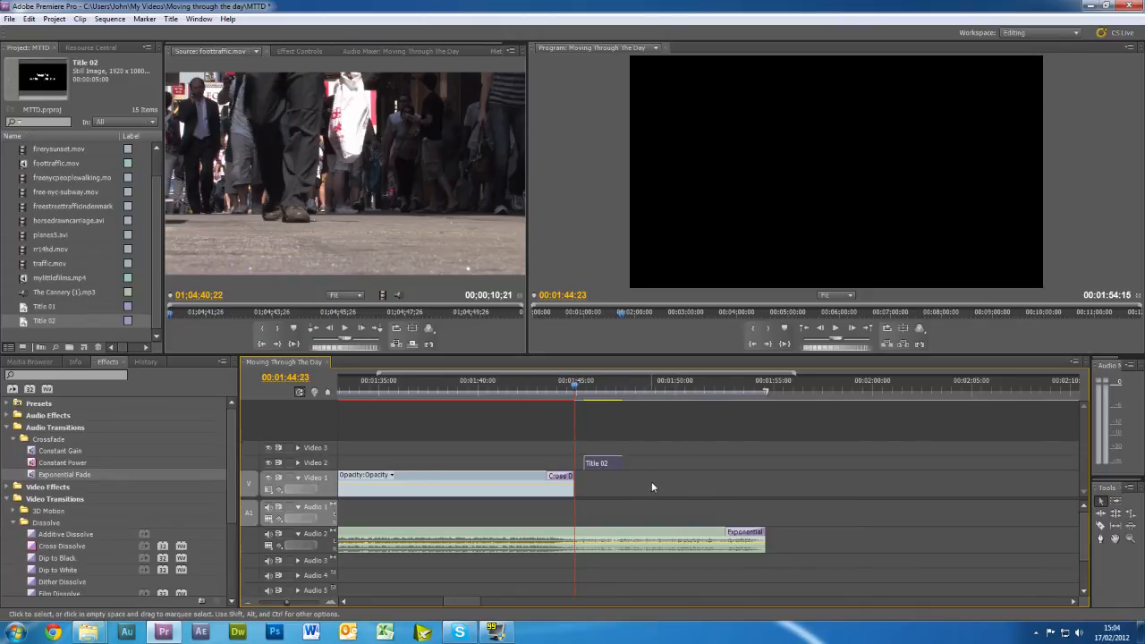
{"action": "key", "text": "ctrl+t"}
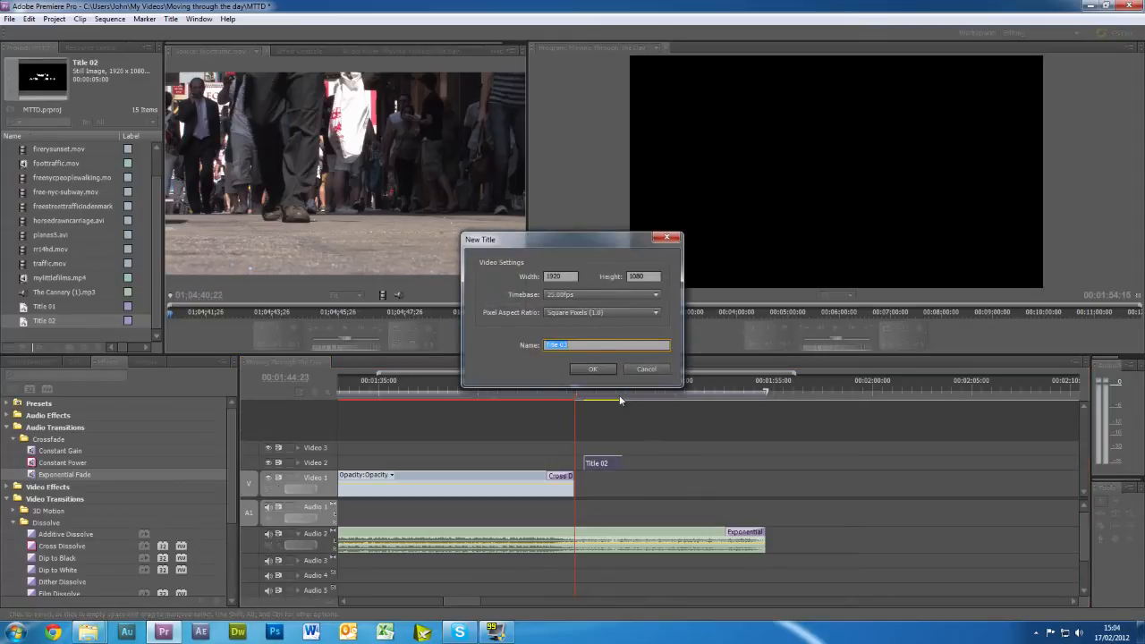
{"action": "left_click", "coordinate": [606, 367]}
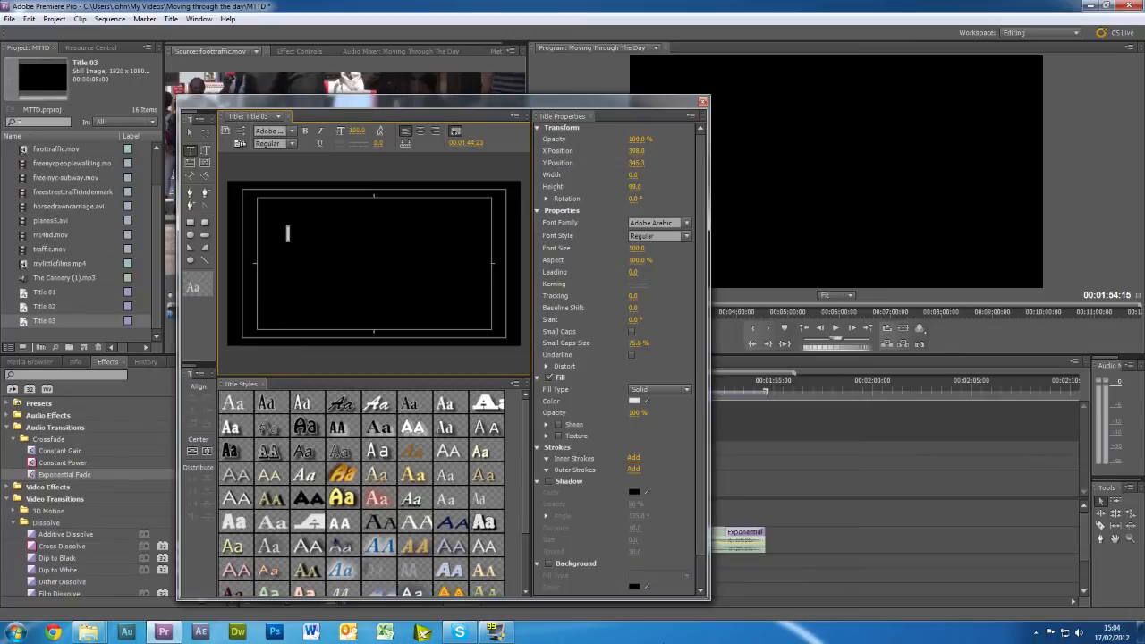
{"action": "type", "text": "Musi"}
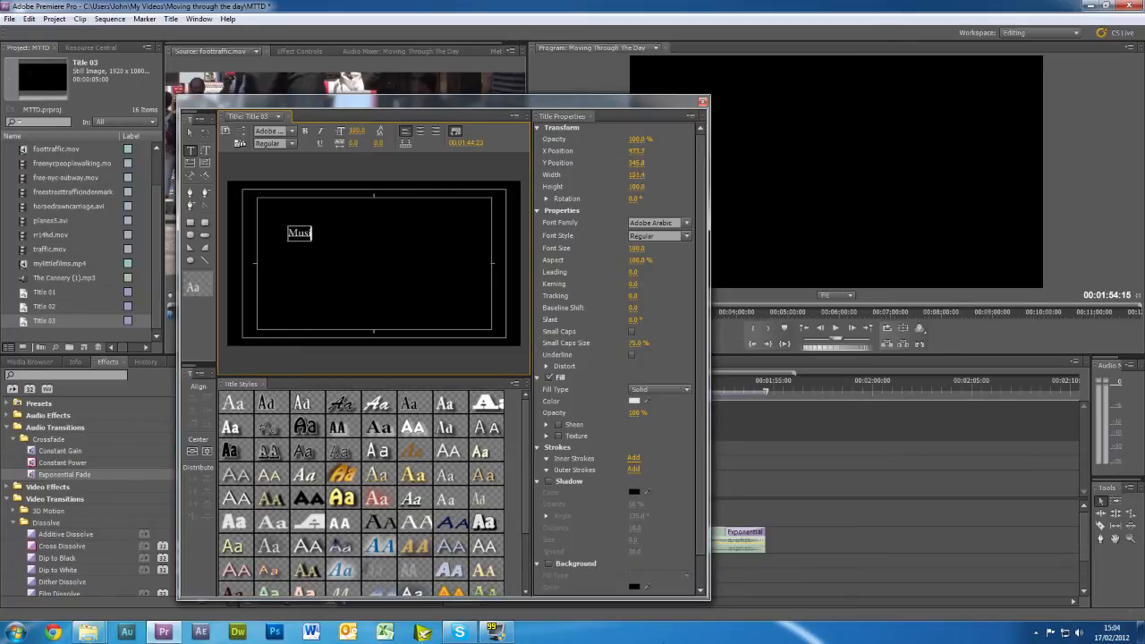
{"action": "type", "text": "c By"}
{"action": "key", "text": "Return"}
{"action": "type", "text": "Kevin"}
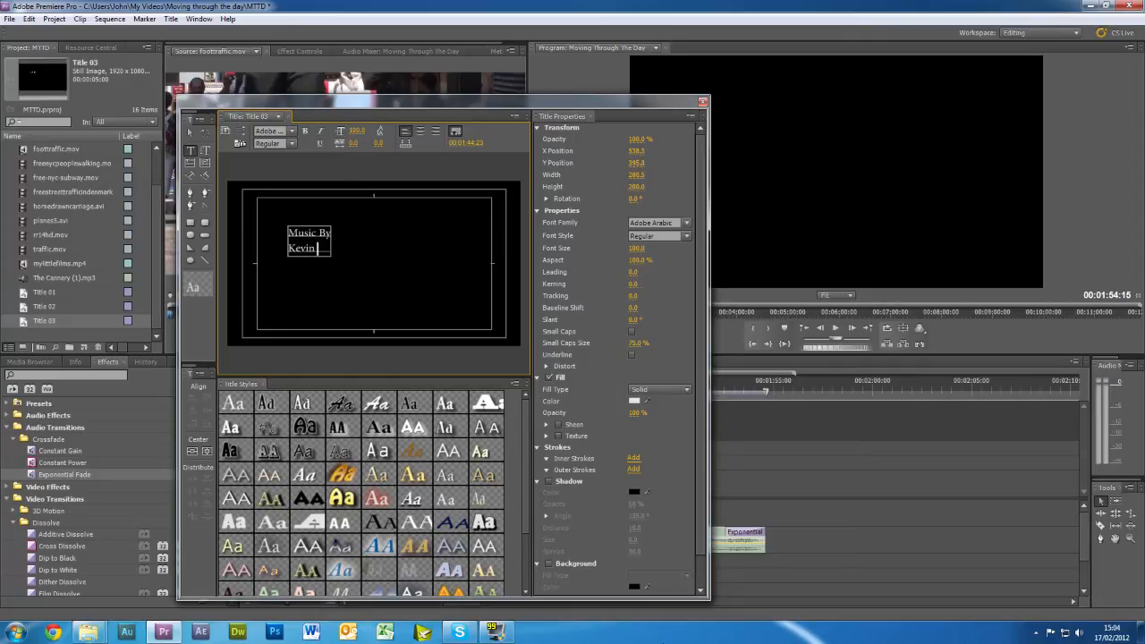
{"action": "type", "text": " Mad"}
{"action": "type", "text": "Leod"}
{"action": "key", "text": "Return"}
{"action": "type", "text": "ww"}
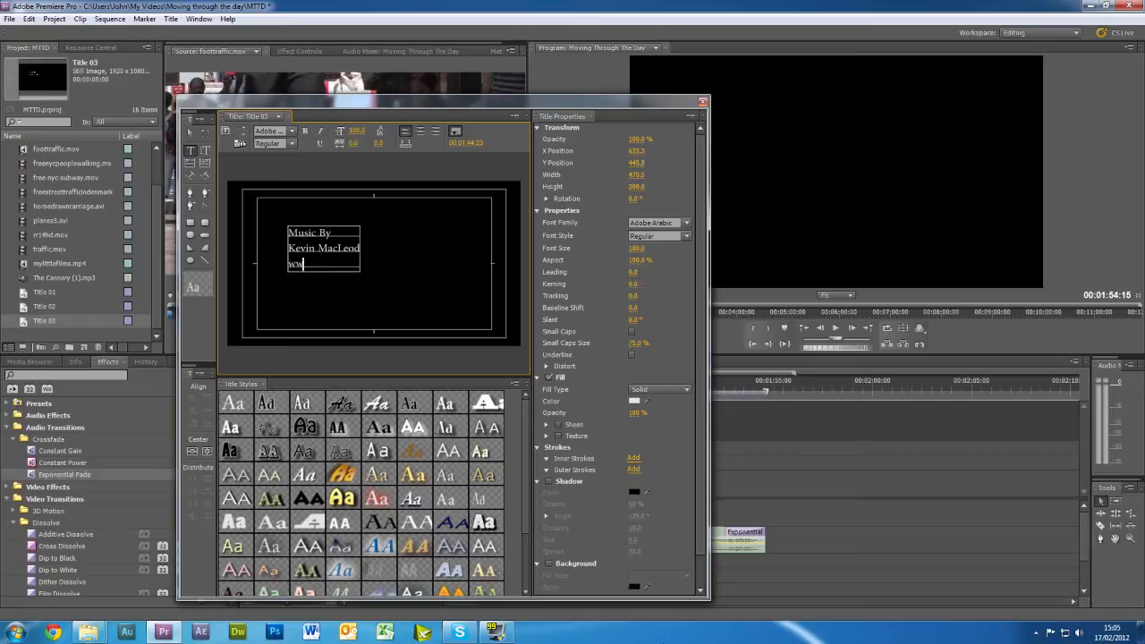
{"action": "type", "text": "w.incompetech"}
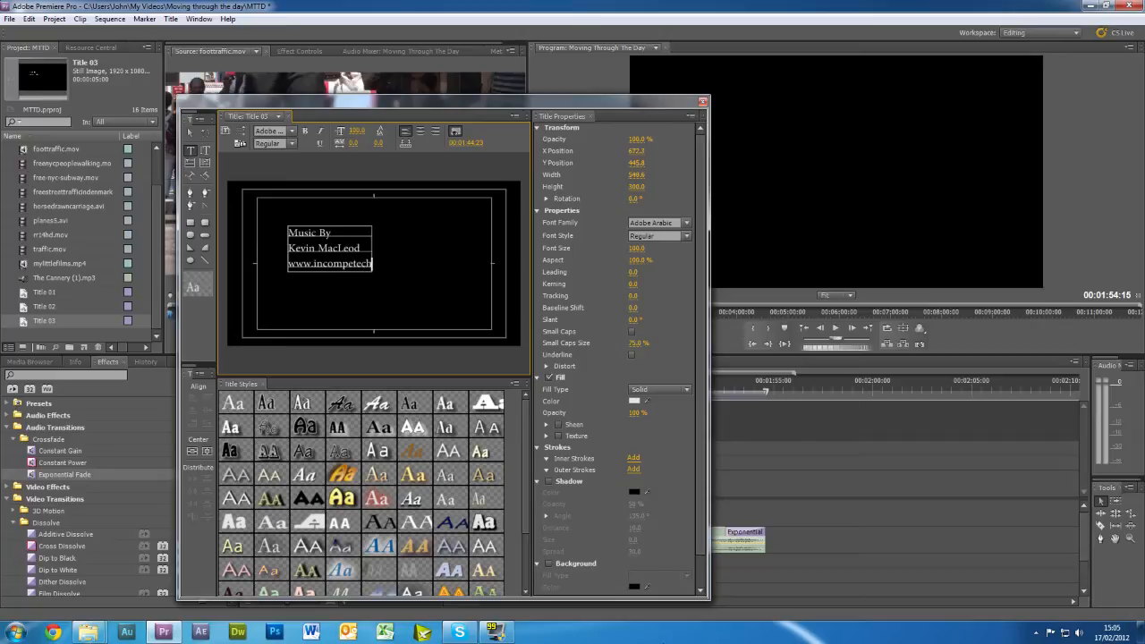
{"action": "type", "text": ".com"}
Step: Set the music credit's font size to 150 and centre-align its three lines
{"action": "left_click", "coordinate": [636, 248]}
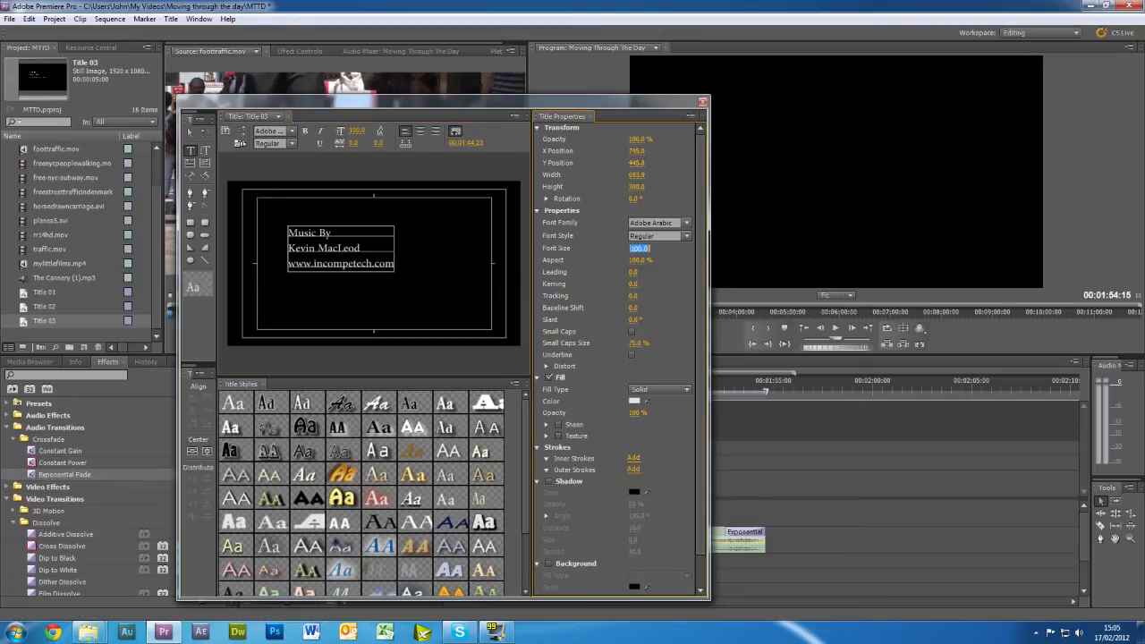
{"action": "type", "text": "150"}
{"action": "key", "text": "Return"}
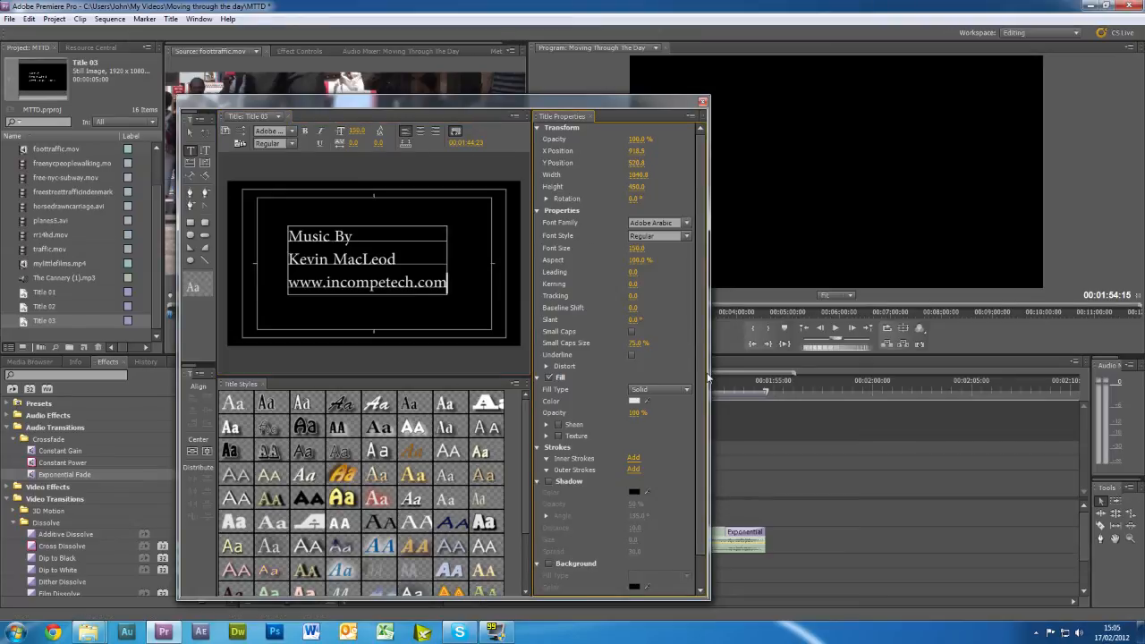
{"action": "left_click", "coordinate": [420, 131]}
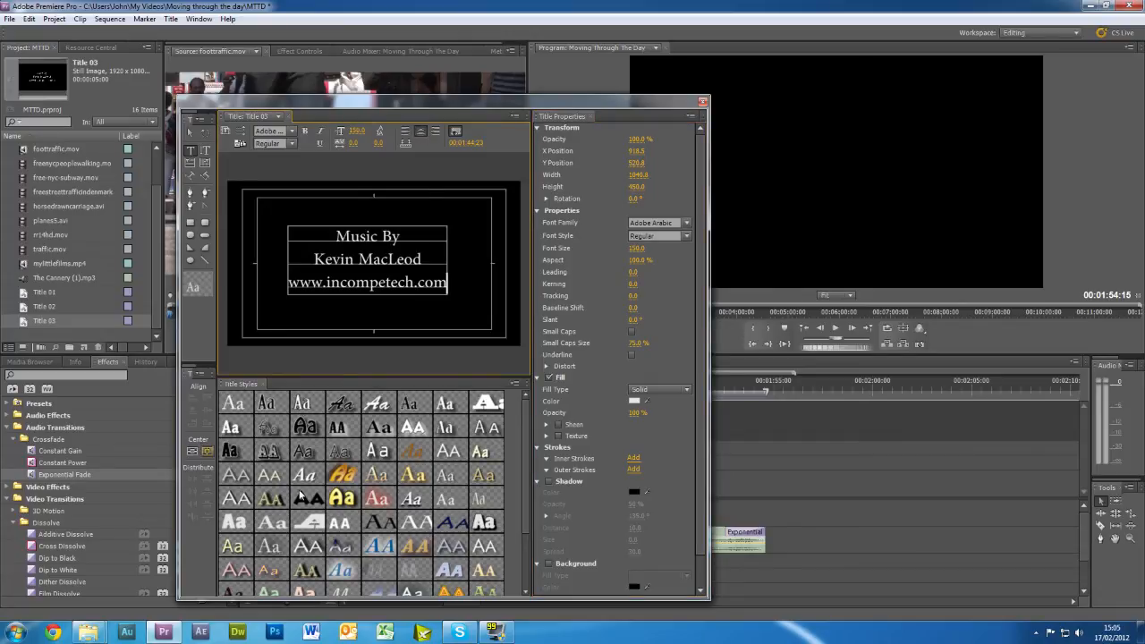
Step: Apply the white Birch Std title style to the music credit, centre it horizontally and vertically in the frame and close the title
{"action": "left_click", "coordinate": [301, 405]}
{"action": "left_click", "coordinate": [191, 452]}
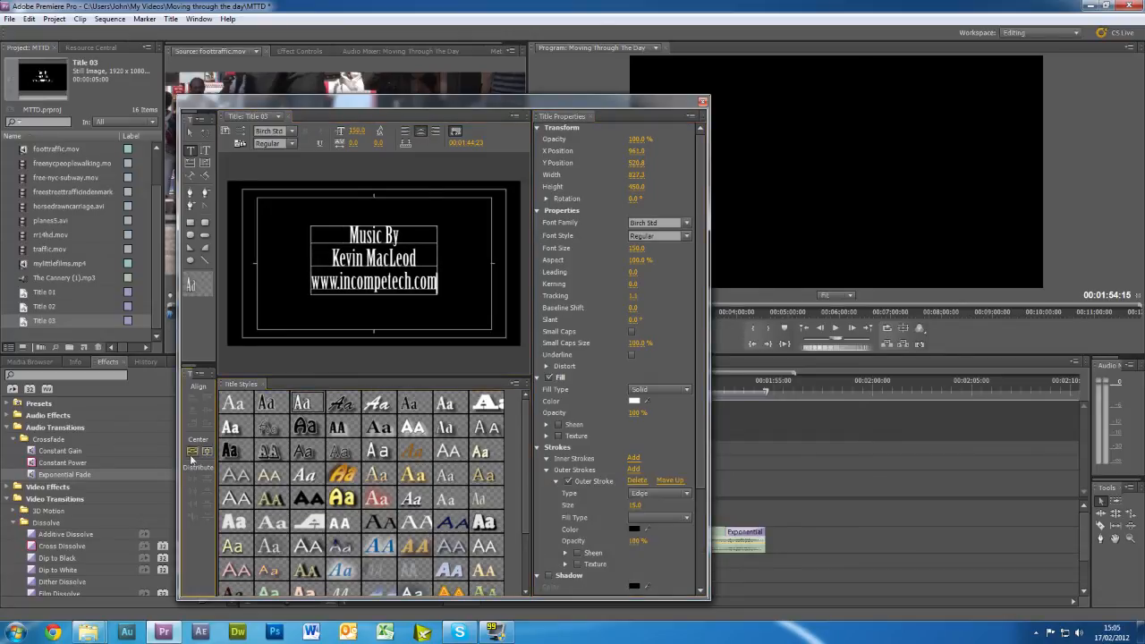
{"action": "left_click", "coordinate": [206, 450]}
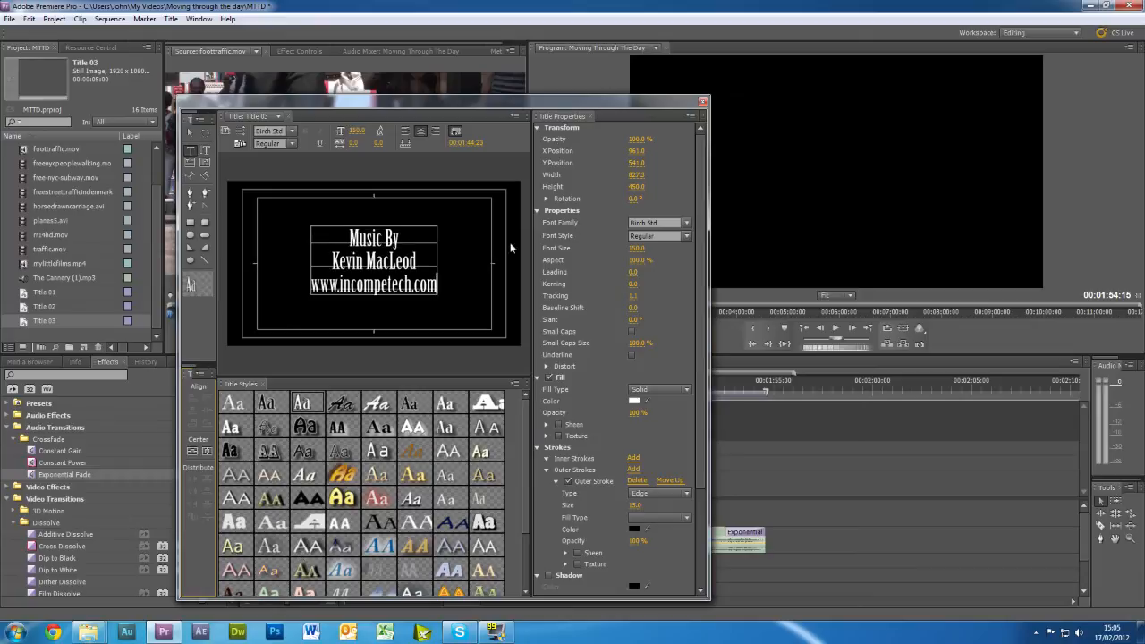
{"action": "left_click", "coordinate": [703, 102]}
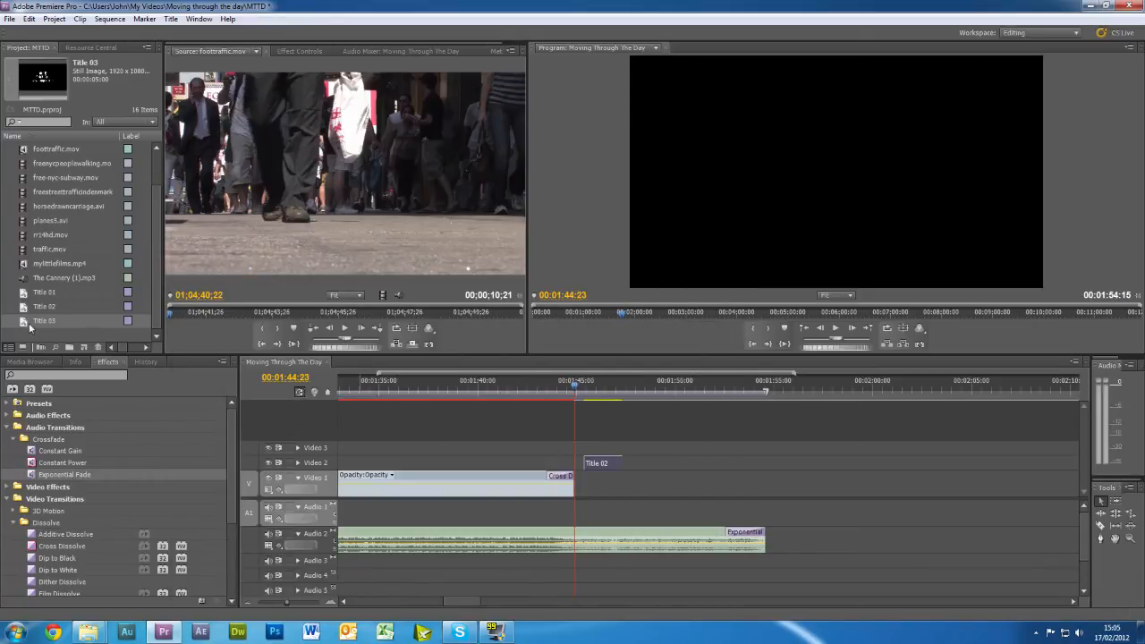
Step: Place Title 03 on Video 2 a short gap after Title 02 and trim it to about three seconds
{"action": "left_click_drag", "start_coordinate": [30, 327], "coordinate": [637, 463]}
{"action": "left_click_drag", "start_coordinate": [732, 463], "coordinate": [699, 463]}
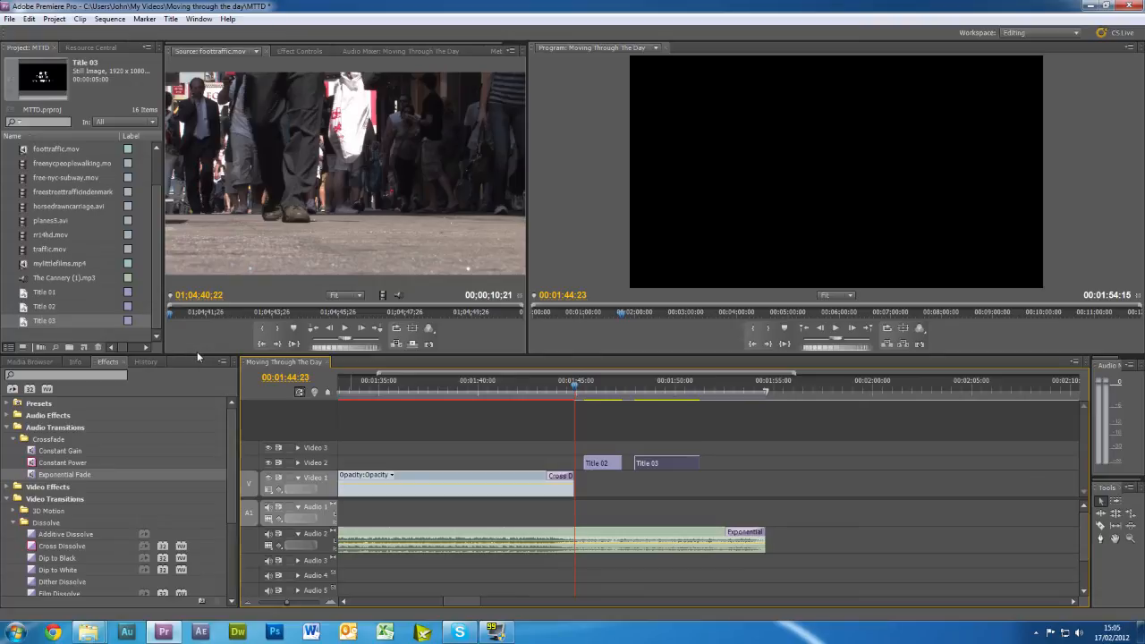
Step: Create another title with the default settings, reading "copyright © MyLittleFilms 2012" on one line
{"action": "key", "text": "ctrl+t"}
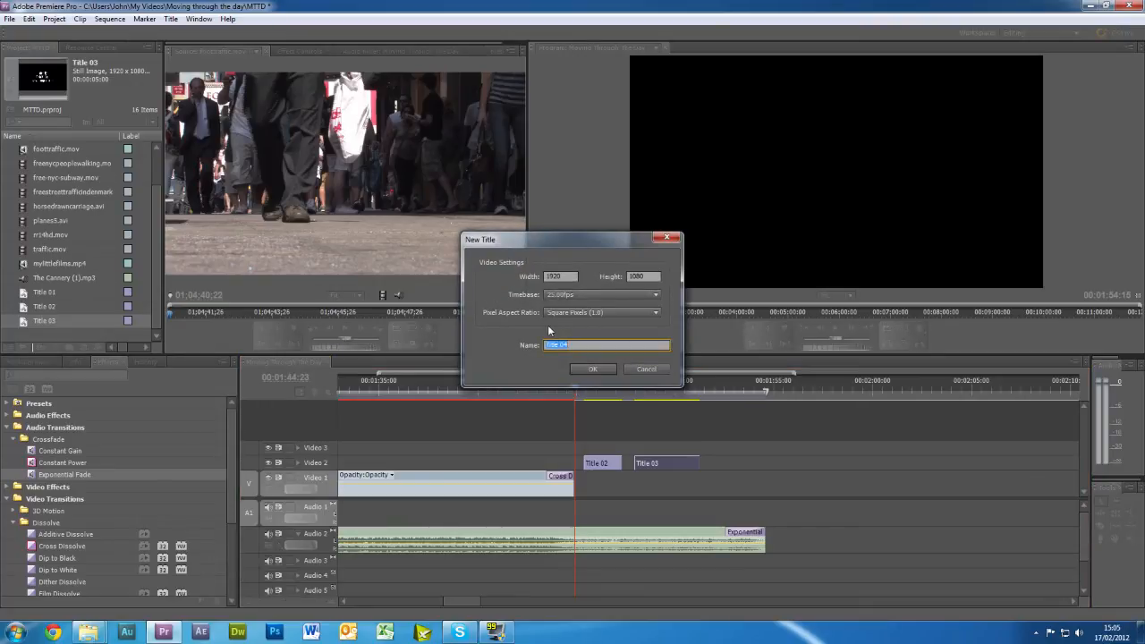
{"action": "key", "text": "Return"}
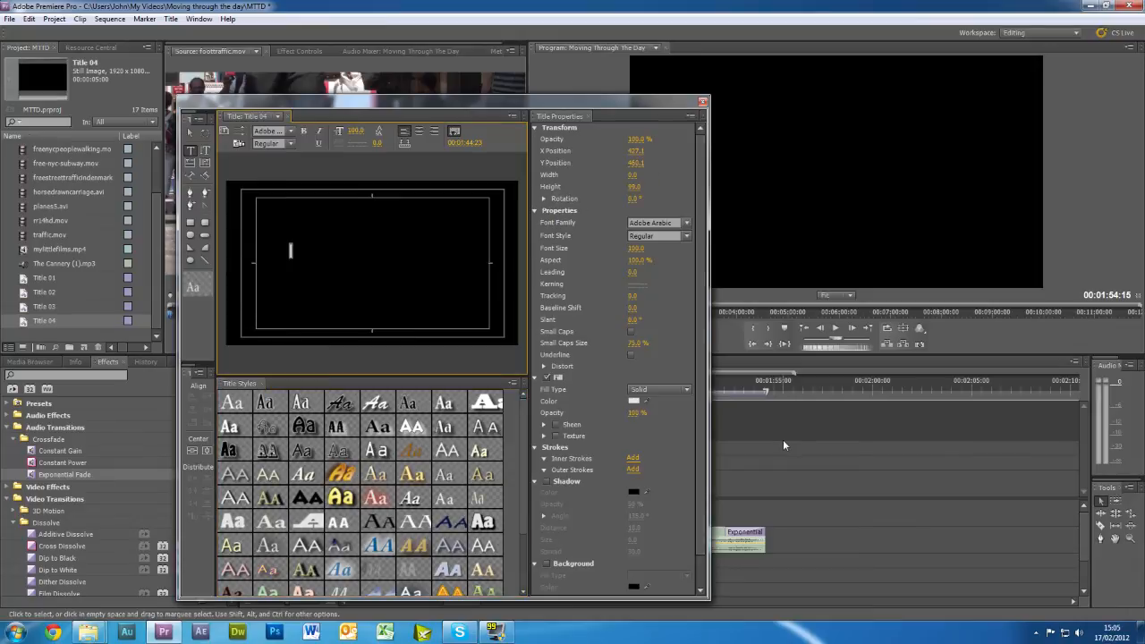
{"action": "type", "text": "copyr"}
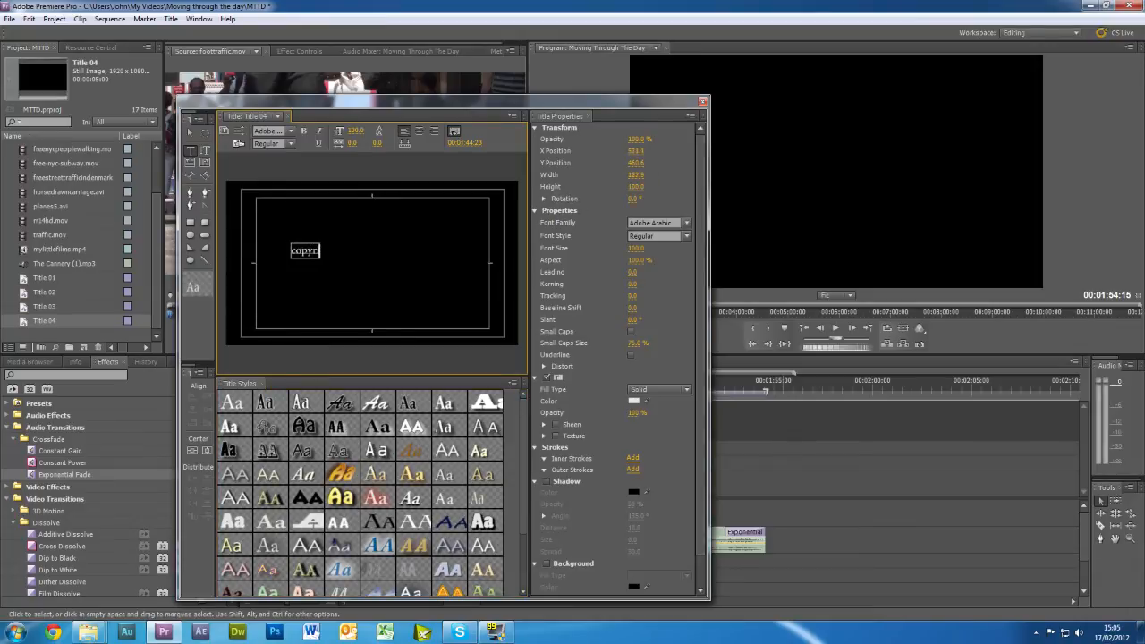
{"action": "type", "text": "ight"}
{"action": "type", "text": "©"}
{"action": "type", "text": "MyL"}
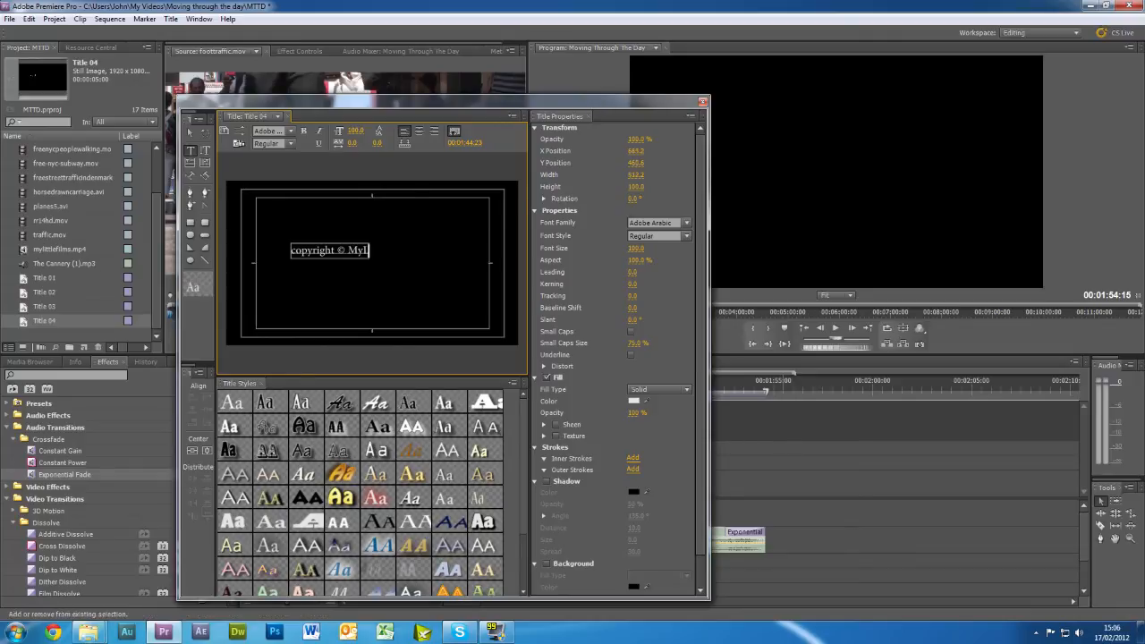
{"action": "type", "text": "ittleFilms."}
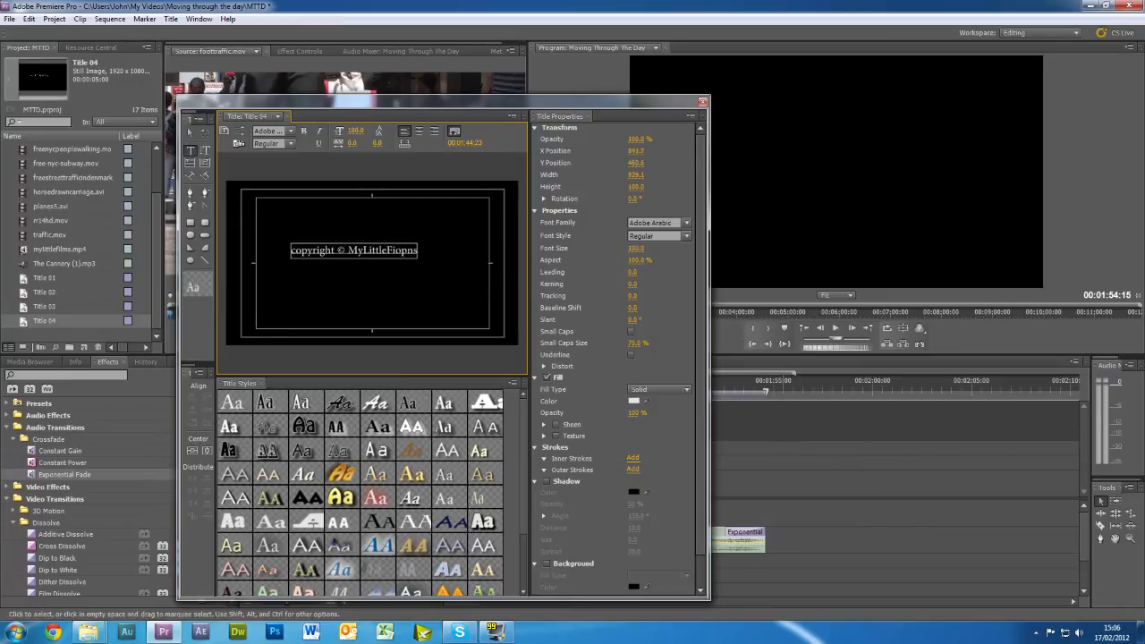
{"action": "key", "text": "BackSpace"}
{"action": "key", "text": "BackSpace"}
{"action": "key", "text": "BackSpace"}
{"action": "key", "text": "BackSpace"}
{"action": "type", "text": "lms"}
{"action": "type", "text": "."}
{"action": "type", "text": "2012"}
Step: Format the copyright text at size 150 in the white Birch Std style, centred horizontally and vertically, and close the title
{"action": "left_click", "coordinate": [636, 249]}
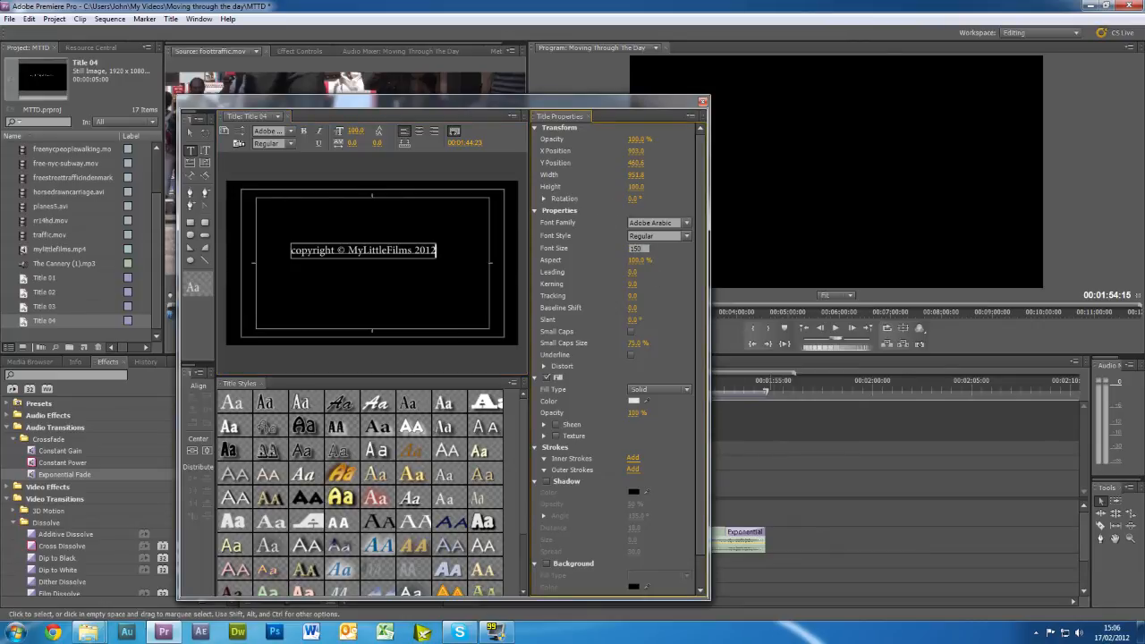
{"action": "type", "text": "150"}
{"action": "key", "text": "Return"}
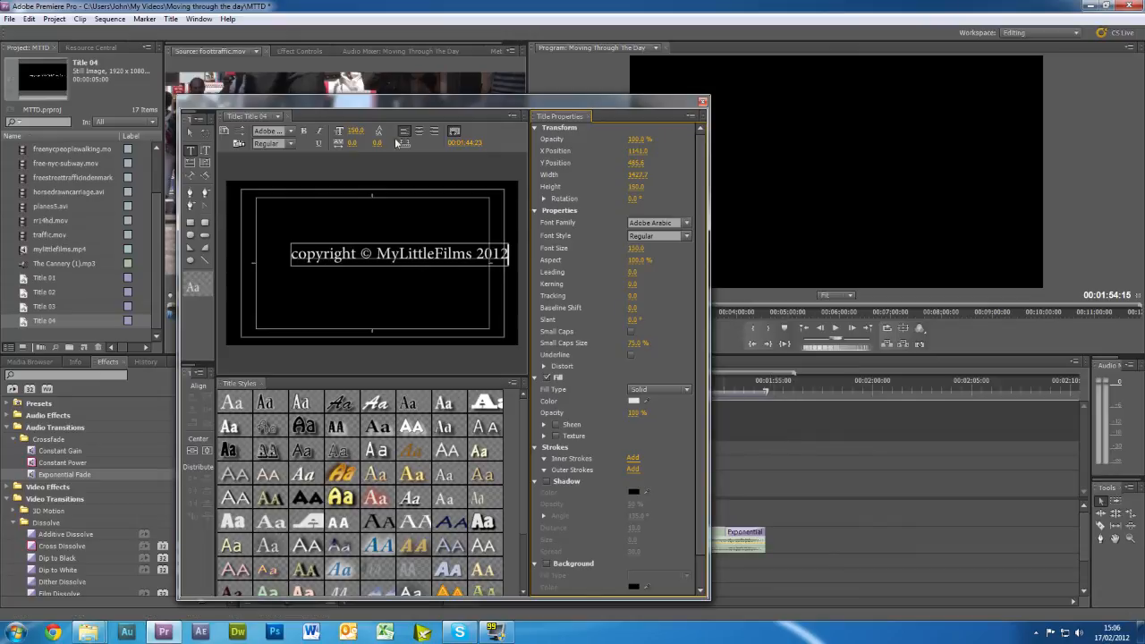
{"action": "left_click", "coordinate": [304, 405]}
{"action": "left_click", "coordinate": [193, 451]}
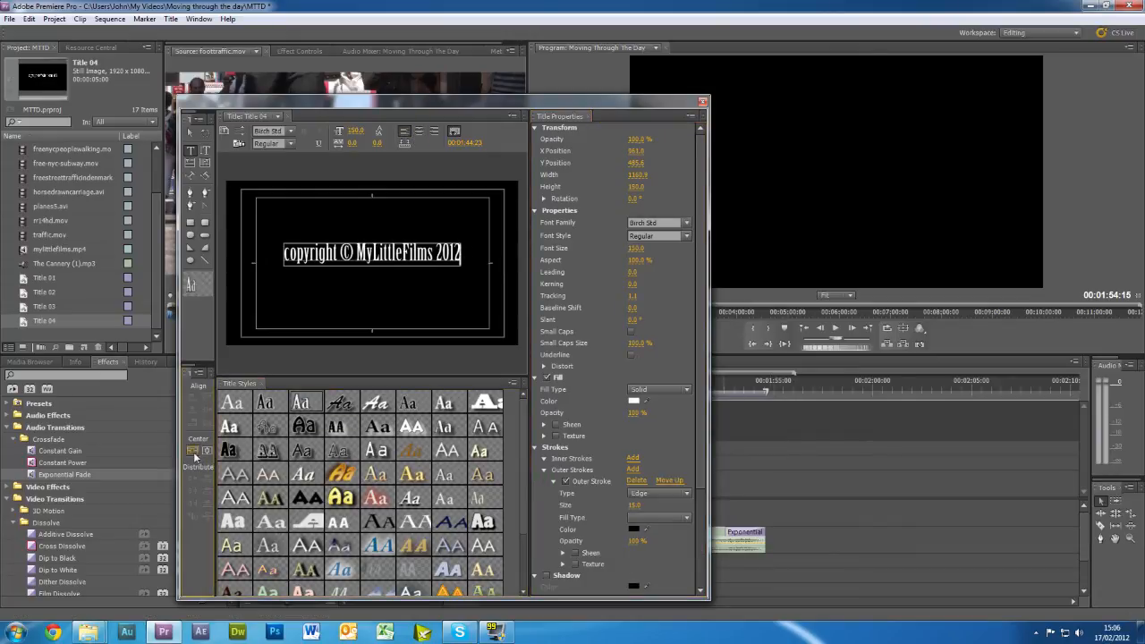
{"action": "left_click", "coordinate": [193, 453]}
{"action": "left_click", "coordinate": [703, 104]}
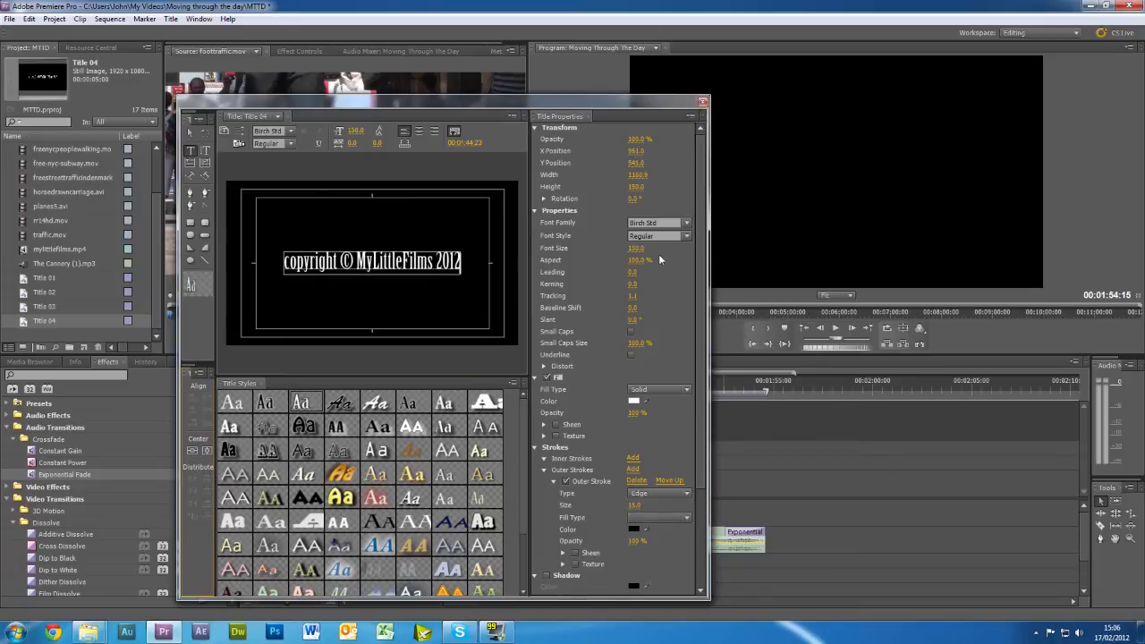
Step: Add Title 04 on Video 2 shortly after Title 03, ending with the music, and tighten the gap between Title 02 and Title 03
{"action": "left_click_drag", "start_coordinate": [45, 320], "coordinate": [711, 462]}
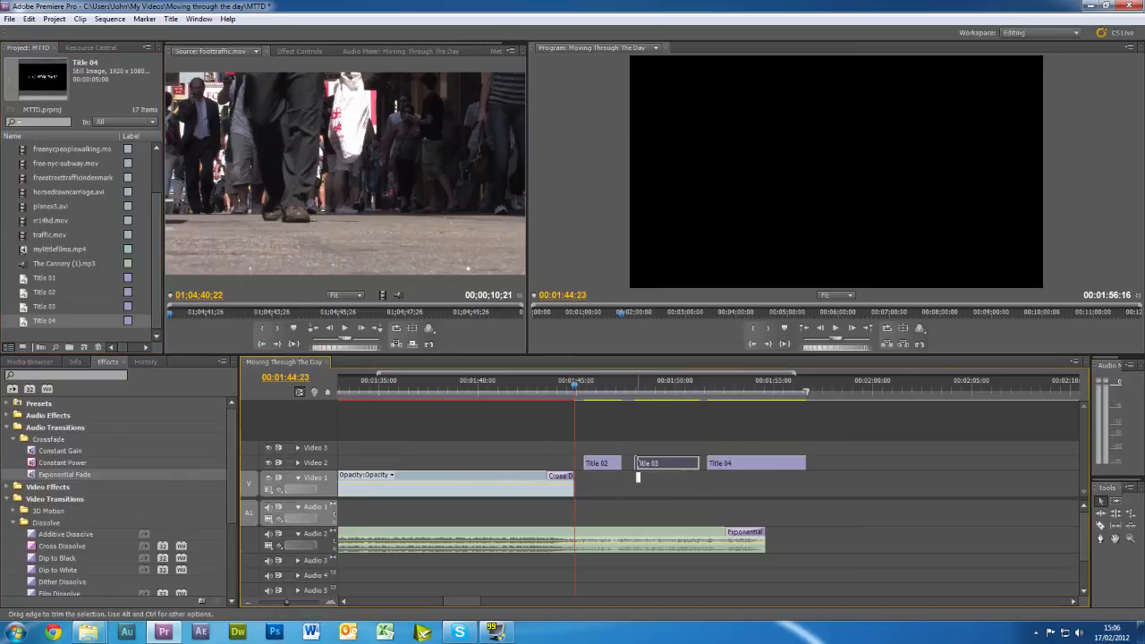
{"action": "mouse_move", "coordinate": [636, 463]}
{"action": "left_mouse_down"}
{"action": "mouse_move", "coordinate": [622, 463]}
{"action": "mouse_move", "coordinate": [635, 463]}
{"action": "left_mouse_up"}
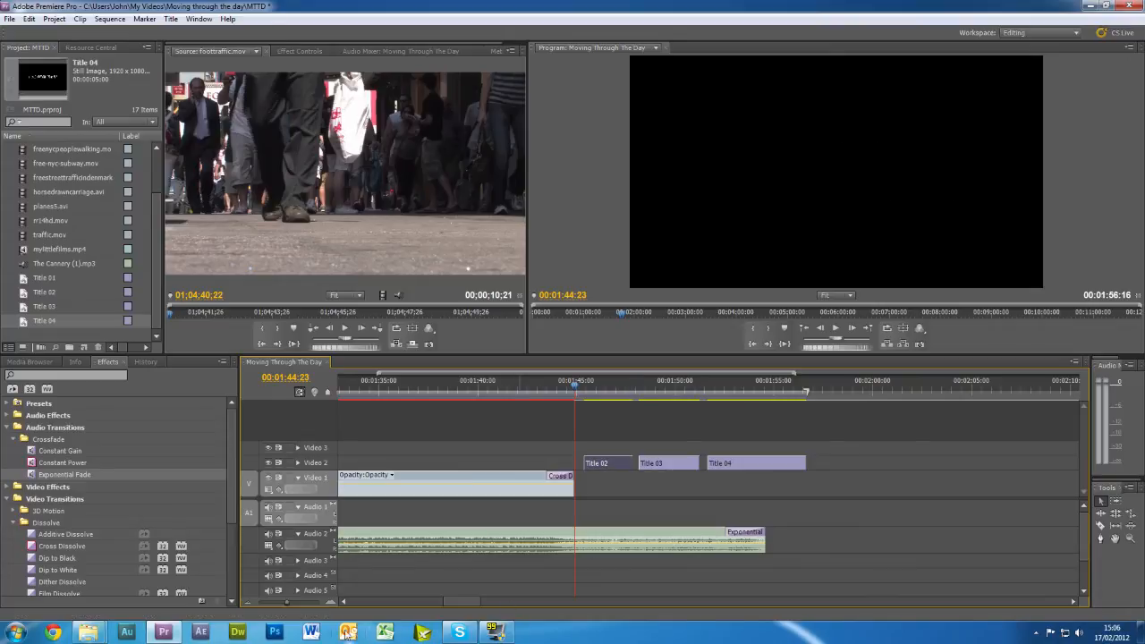
{"action": "left_click_drag", "start_coordinate": [805, 463], "coordinate": [765, 464]}
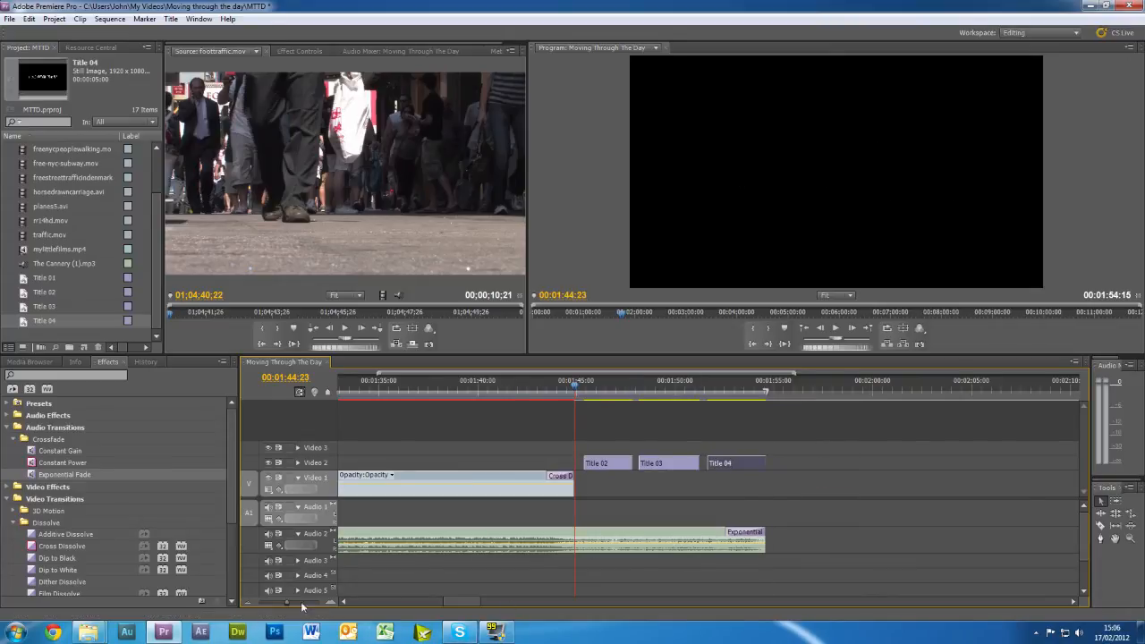
Step: Extend the start of Title 02 so it begins about a quarter of a second after the Video 1 footage ends
{"action": "left_click_drag", "start_coordinate": [331, 604], "coordinate": [481, 606]}
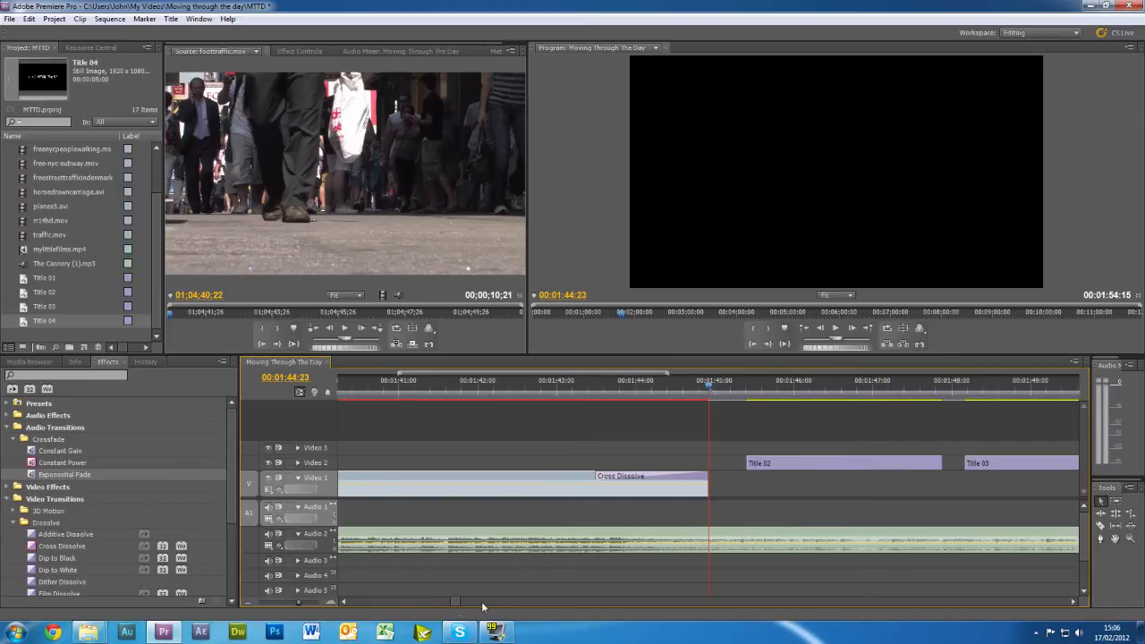
{"action": "scroll", "coordinate": [458, 602], "scroll_direction": "down", "scroll_amount": 5}
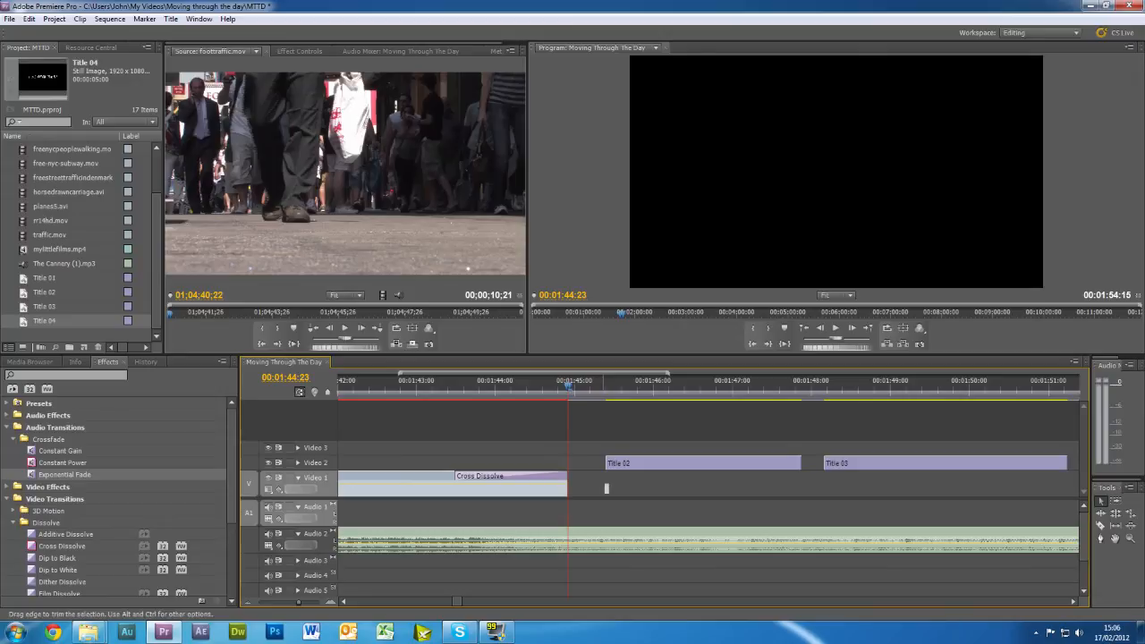
{"action": "left_click_drag", "start_coordinate": [607, 462], "coordinate": [587, 462]}
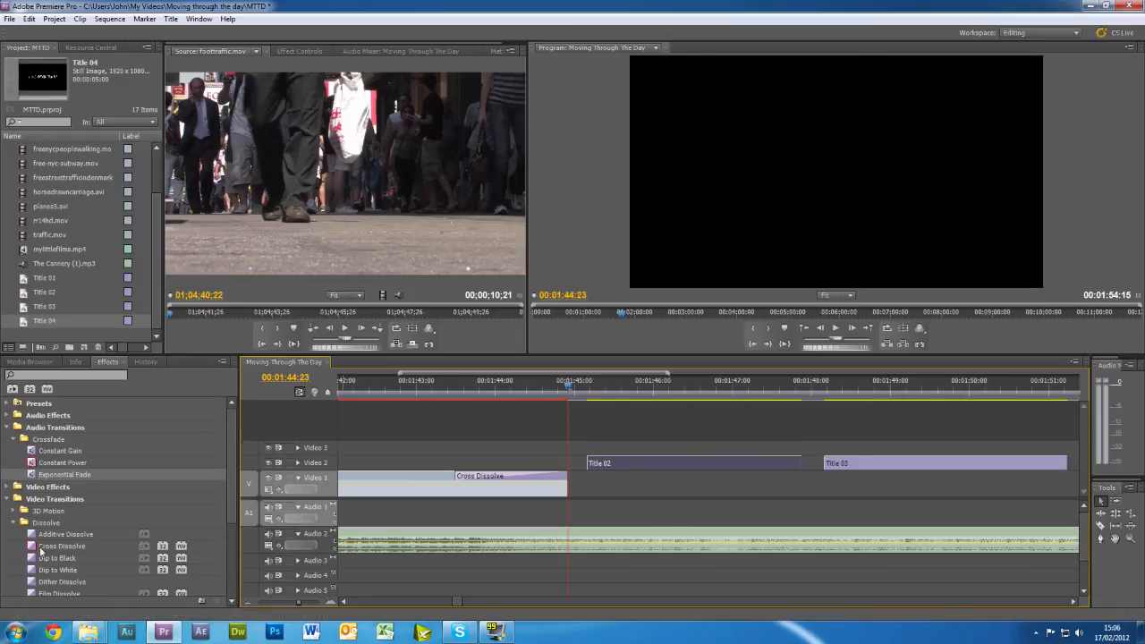
Step: Add Cross Dissolve transitions to the start and end of Title 02 and shorten each to about 0.3 seconds
{"action": "left_click", "coordinate": [42, 547]}
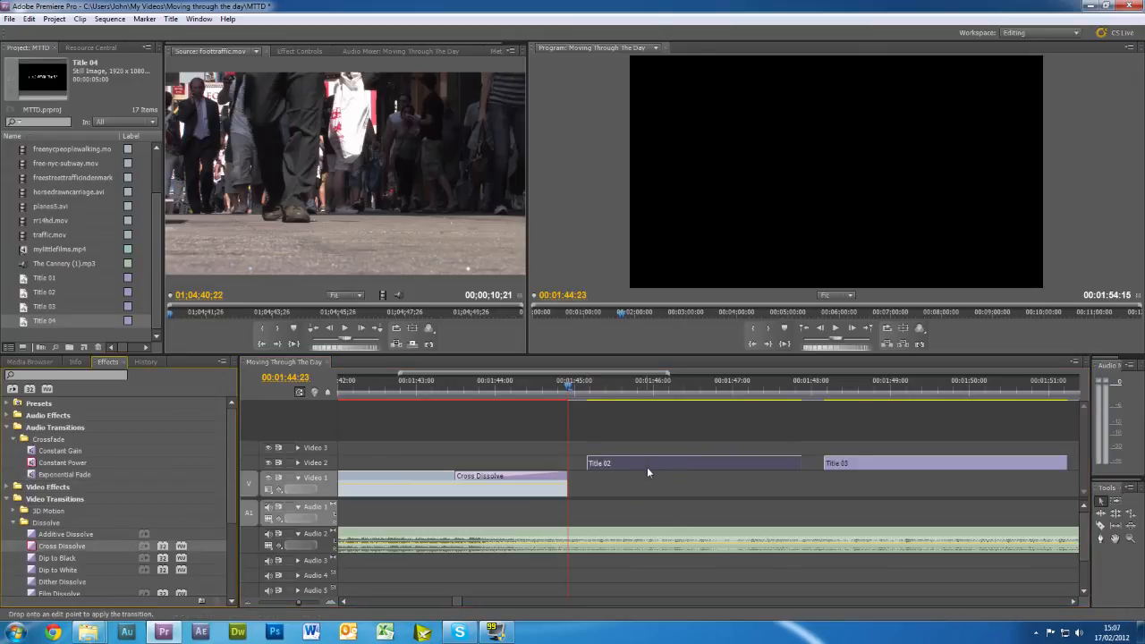
{"action": "left_click_drag", "start_coordinate": [646, 467], "coordinate": [598, 464]}
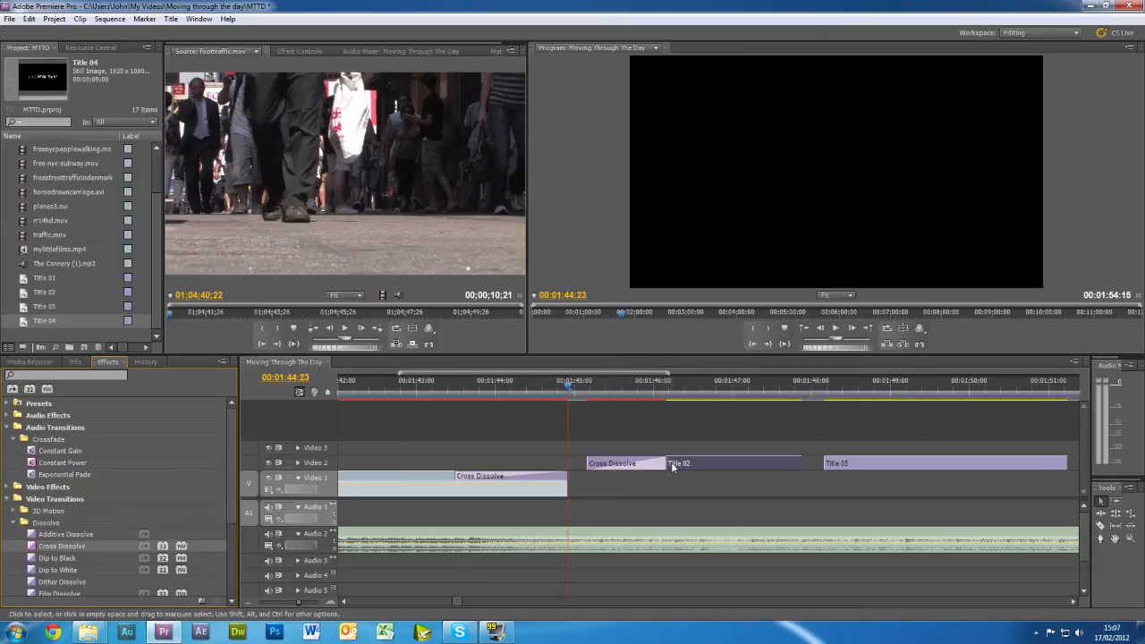
{"action": "left_click_drag", "start_coordinate": [668, 463], "coordinate": [613, 463]}
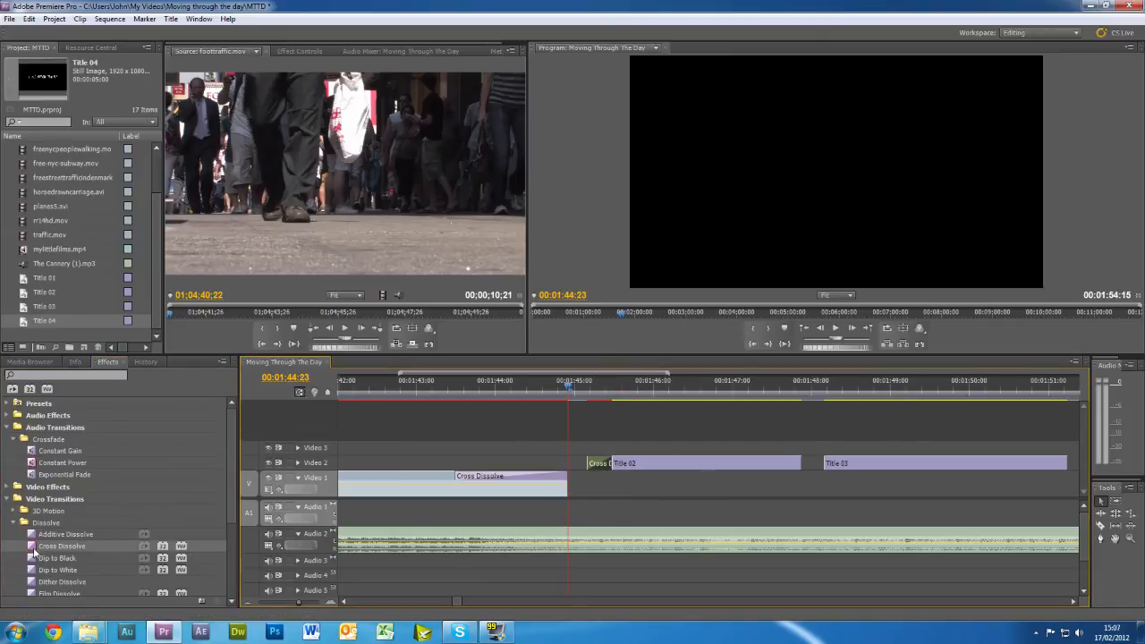
{"action": "left_click_drag", "start_coordinate": [35, 551], "coordinate": [801, 463]}
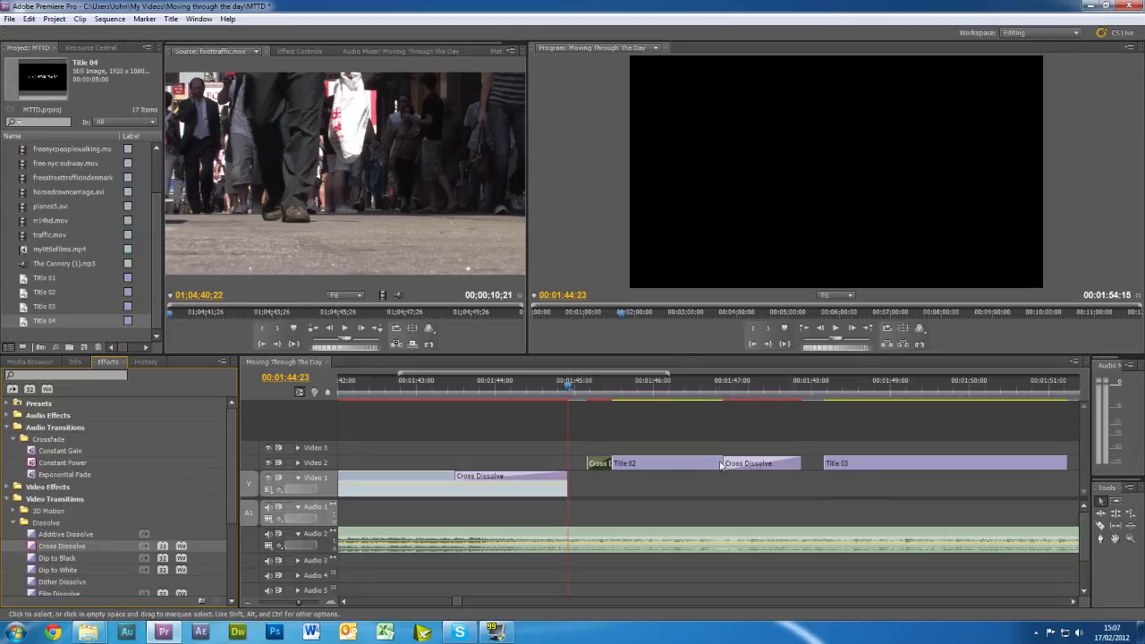
{"action": "left_click_drag", "start_coordinate": [726, 466], "coordinate": [826, 465]}
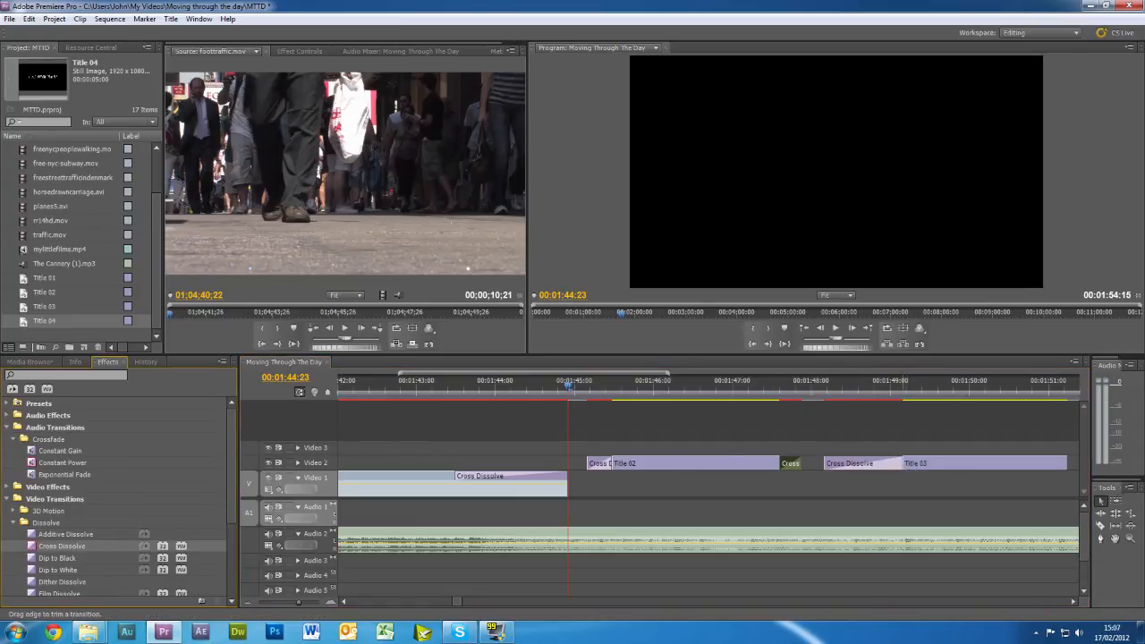
Step: Give Title 03 a Cross Dissolve of about 0.4 seconds at both its start and its end
{"action": "left_click_drag", "start_coordinate": [902, 464], "coordinate": [856, 465]}
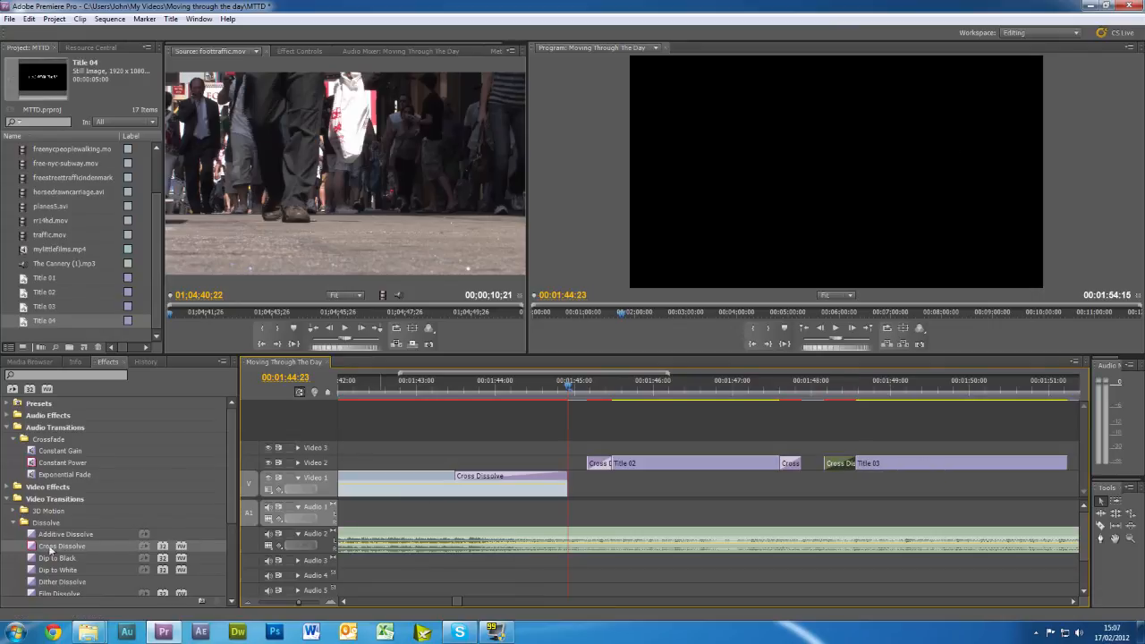
{"action": "left_click_drag", "start_coordinate": [34, 548], "coordinate": [955, 487]}
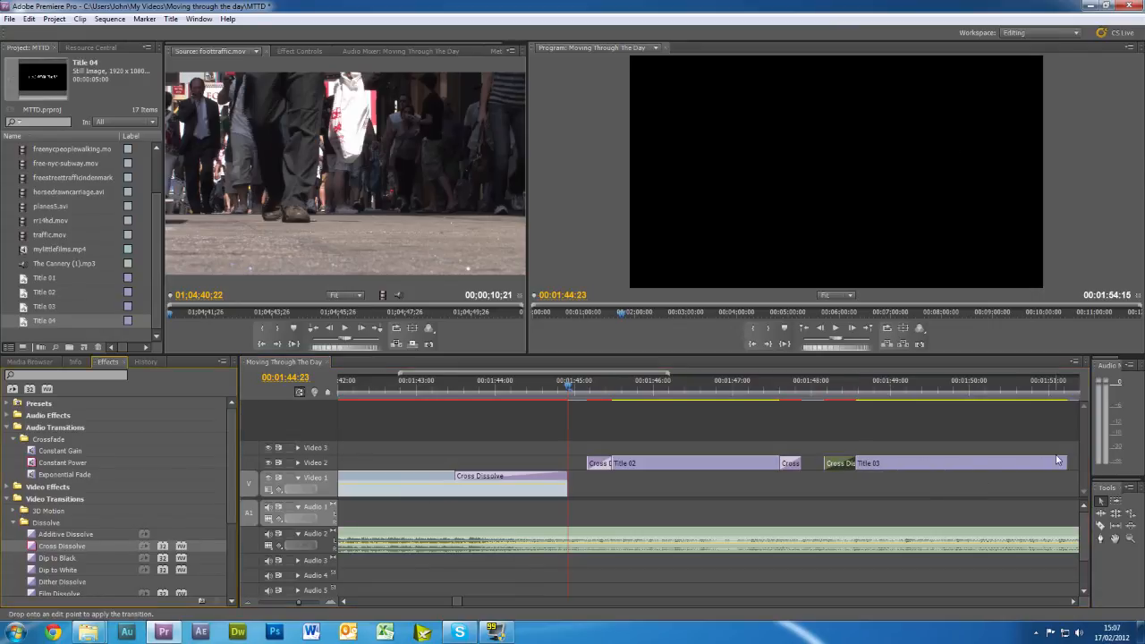
{"action": "mouse_move", "coordinate": [1057, 460]}
{"action": "left_mouse_down"}
{"action": "mouse_move", "coordinate": [986, 463]}
{"action": "mouse_move", "coordinate": [1036, 465]}
{"action": "left_mouse_up"}
Step: Add Cross Dissolves to Title 04, about 0.4 seconds long at its start and about 1.4 seconds at its end
{"action": "left_click_drag", "start_coordinate": [460, 602], "coordinate": [466, 602]}
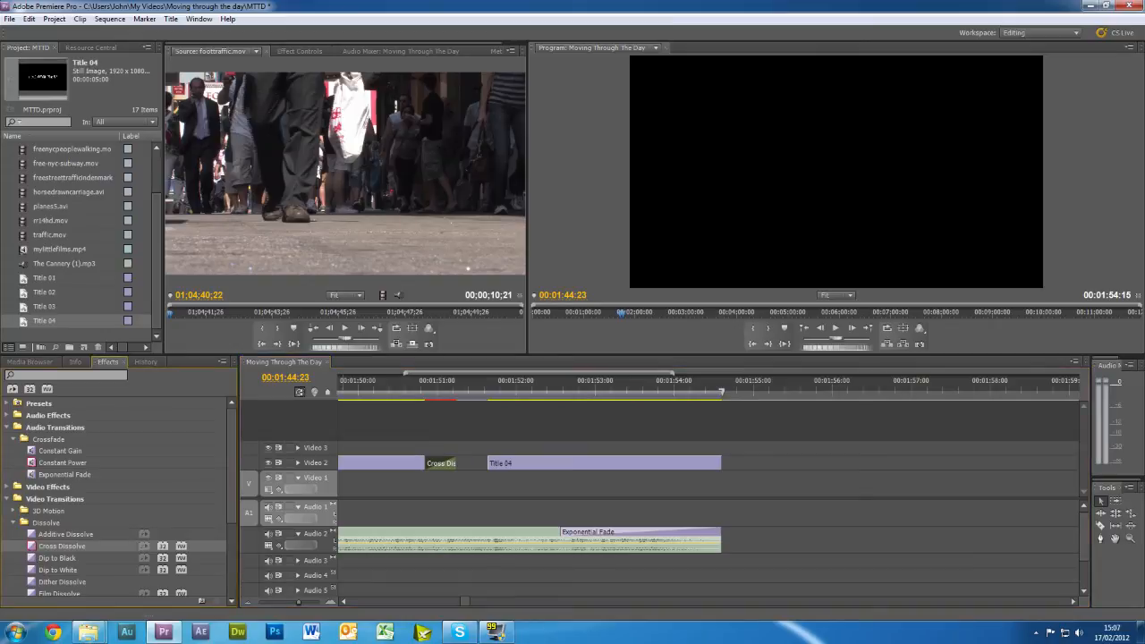
{"action": "left_click_drag", "start_coordinate": [61, 545], "coordinate": [519, 463]}
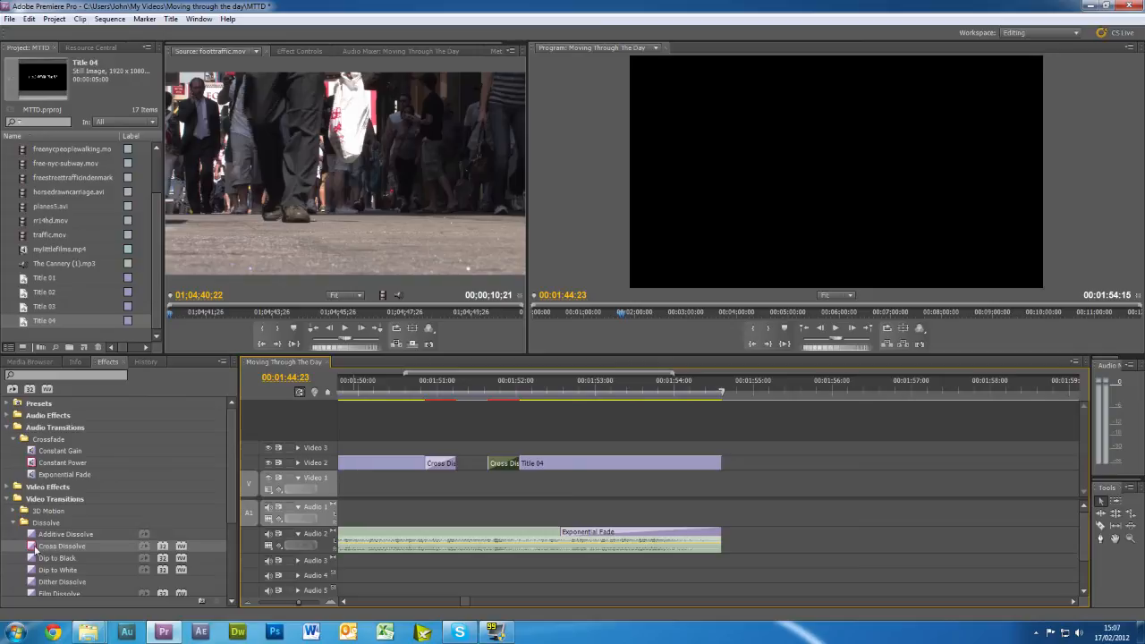
{"action": "left_click_drag", "start_coordinate": [35, 548], "coordinate": [612, 463]}
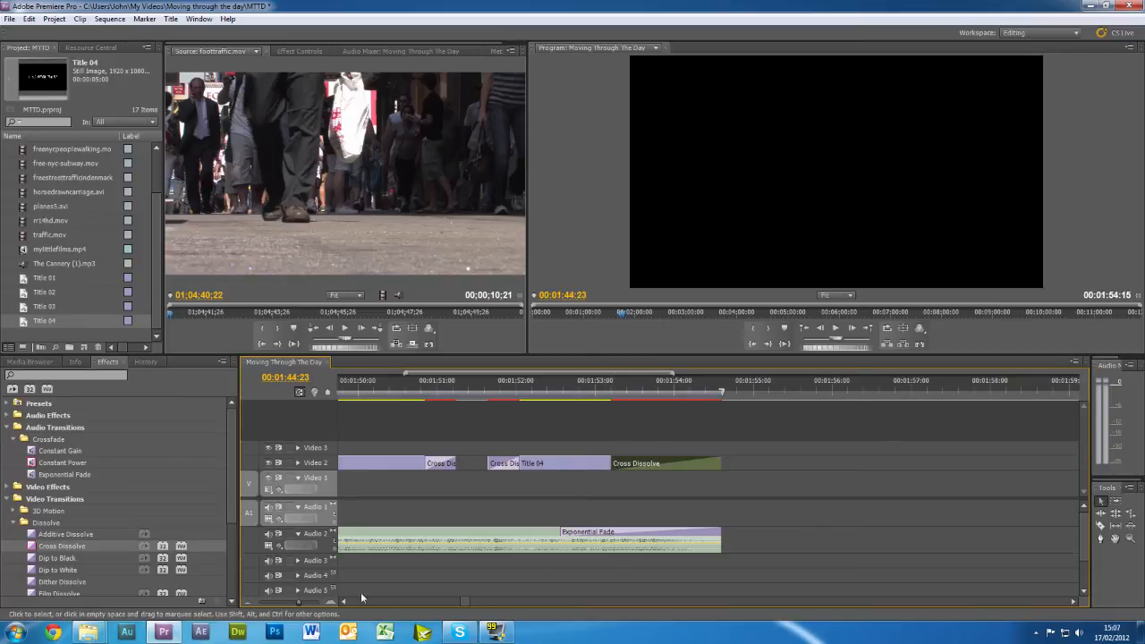
Step: Show the whole sequence in the timeline and move the playhead past its end to 00:02:00:07
{"action": "left_click", "coordinate": [248, 602]}
{"action": "left_click", "coordinate": [248, 601]}
{"action": "left_click", "coordinate": [248, 602]}
{"action": "left_click", "coordinate": [248, 602]}
{"action": "left_click", "coordinate": [247, 602]}
{"action": "left_click", "coordinate": [248, 601]}
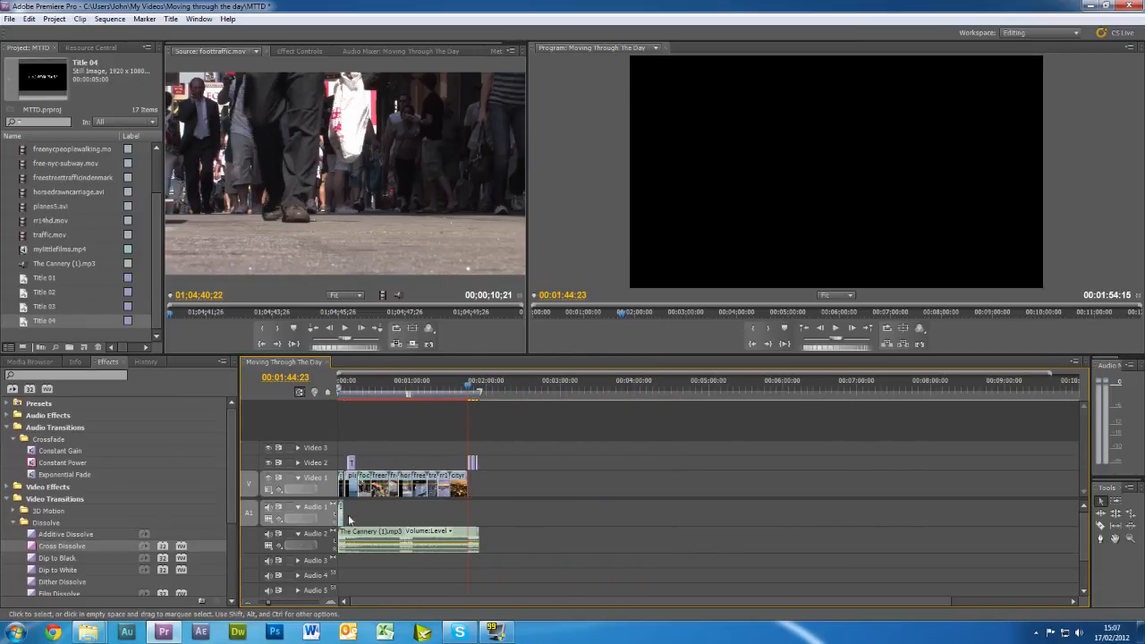
{"action": "left_click_drag", "start_coordinate": [466, 384], "coordinate": [488, 462]}
{"action": "left_click", "coordinate": [765, 145]}
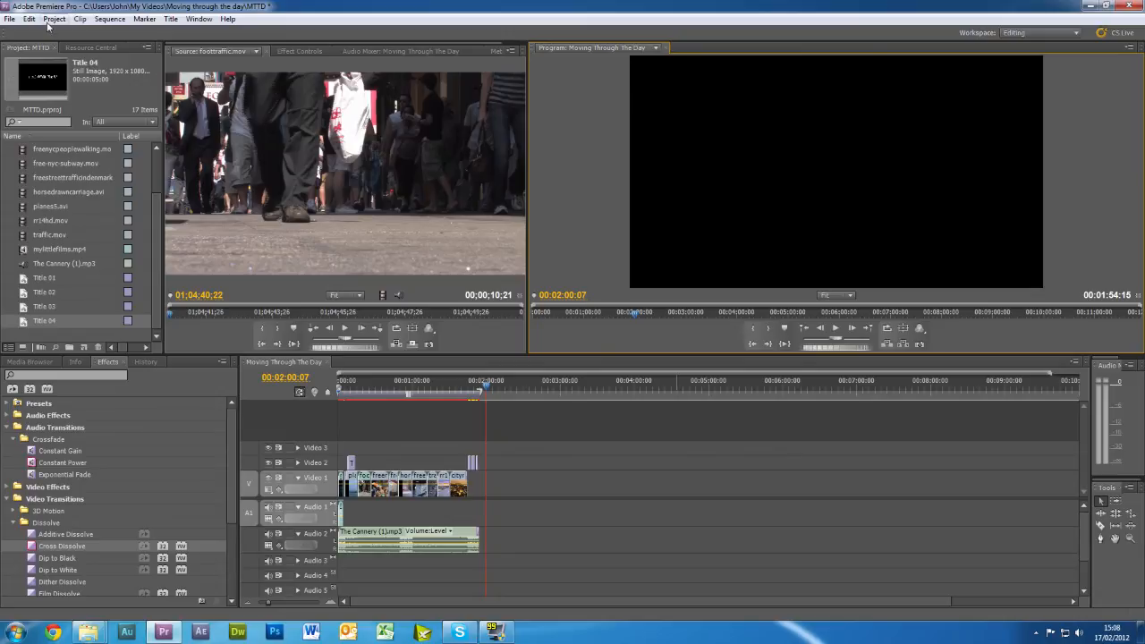
Step: Open the media export settings for the sequence and choose the H.264 format with the YouTube Widescreen HD preset
{"action": "left_click", "coordinate": [9, 18]}
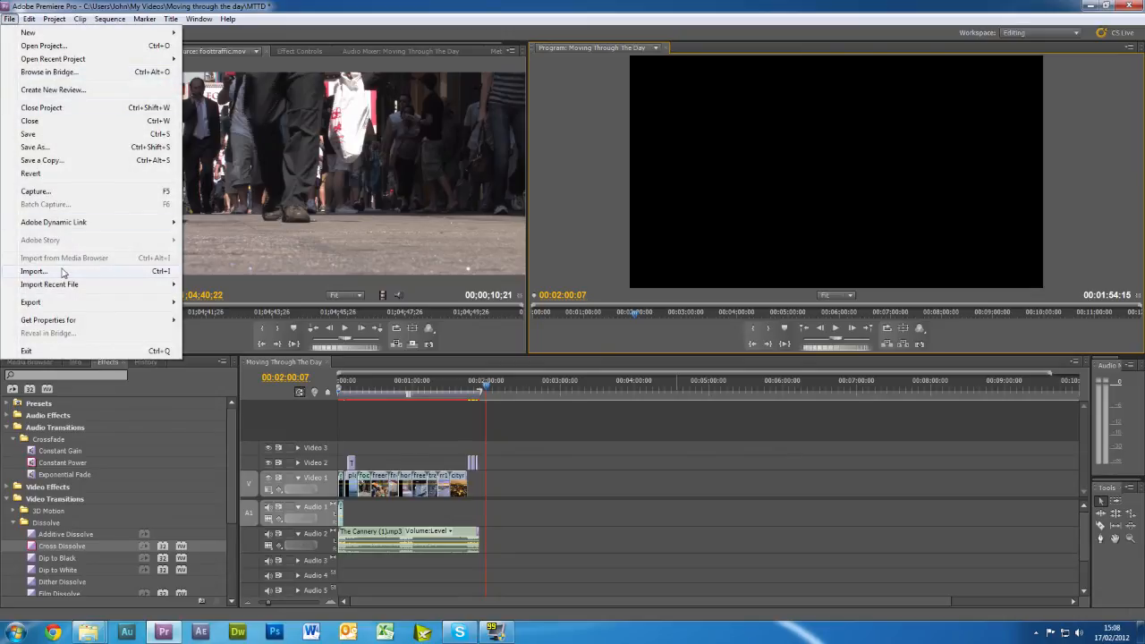
{"action": "mouse_move", "coordinate": [59, 305]}
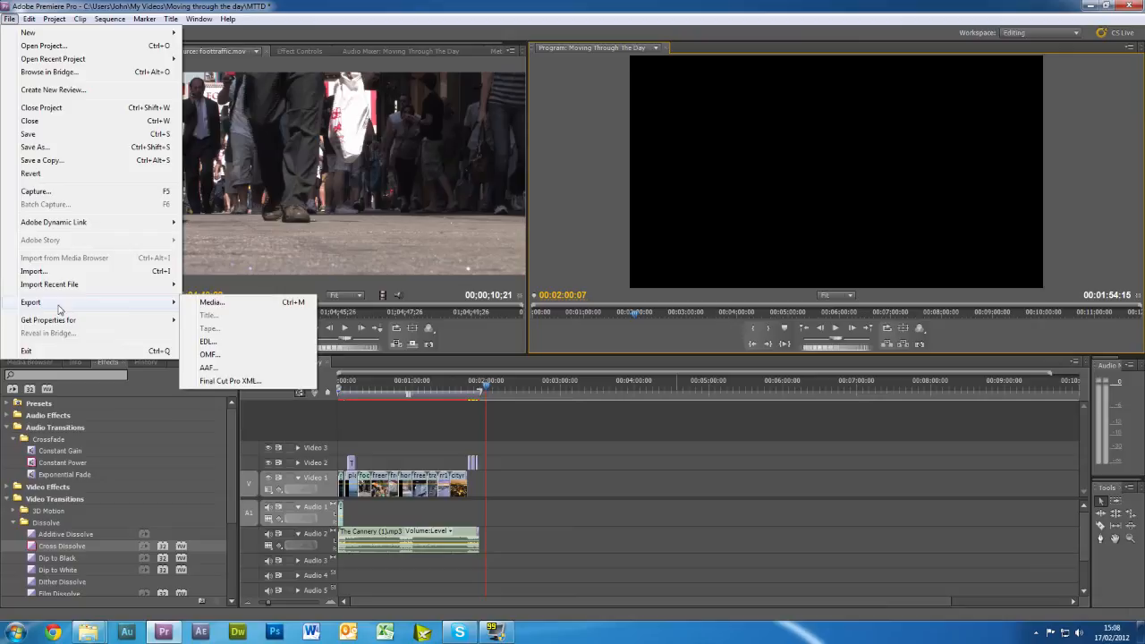
{"action": "left_click", "coordinate": [220, 304]}
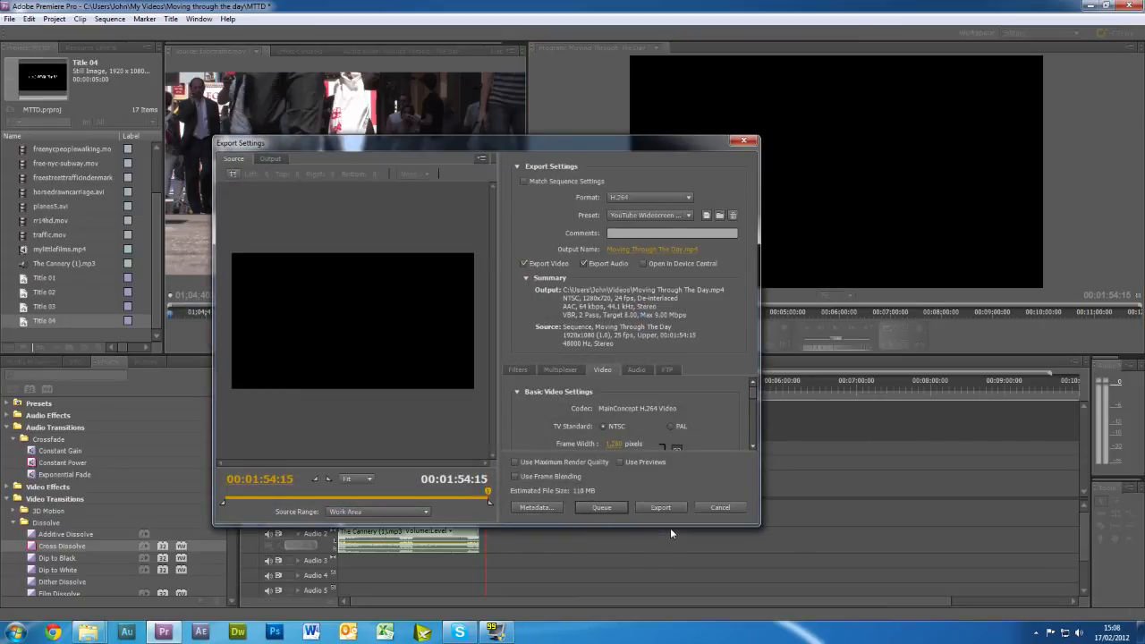
{"action": "left_click", "coordinate": [676, 197]}
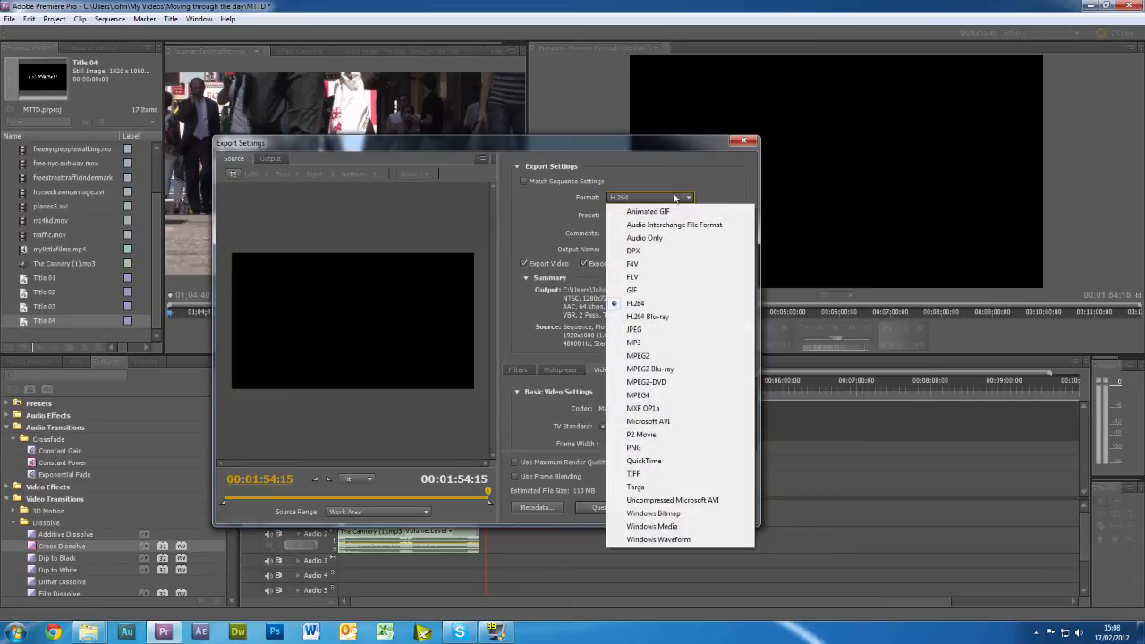
{"action": "left_click", "coordinate": [640, 307]}
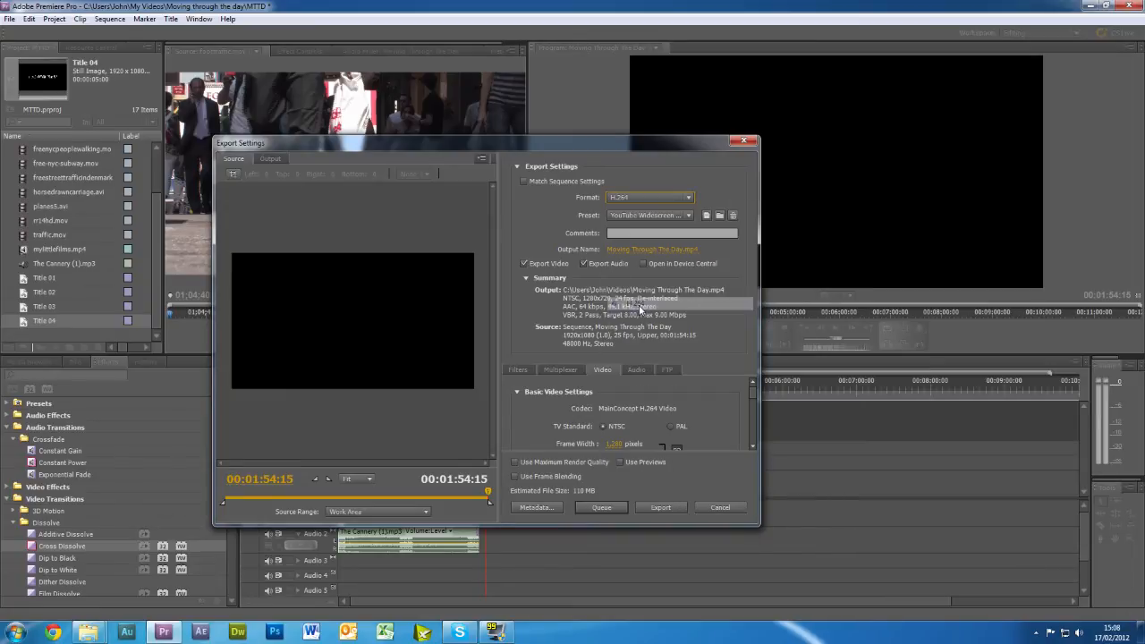
{"action": "left_click", "coordinate": [687, 216]}
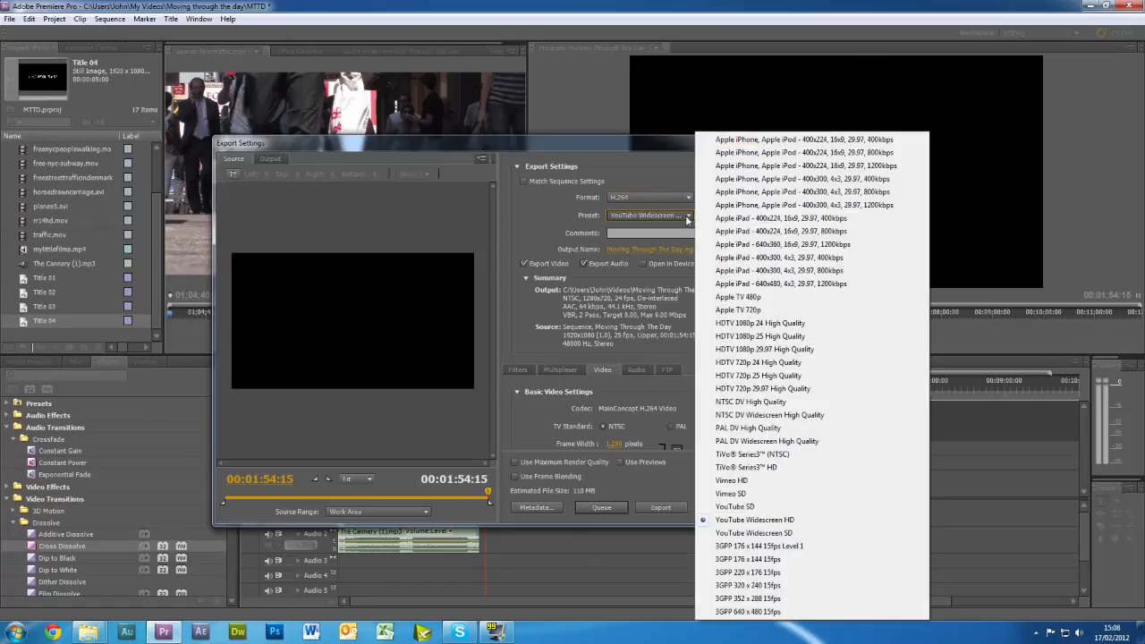
{"action": "left_click", "coordinate": [747, 521]}
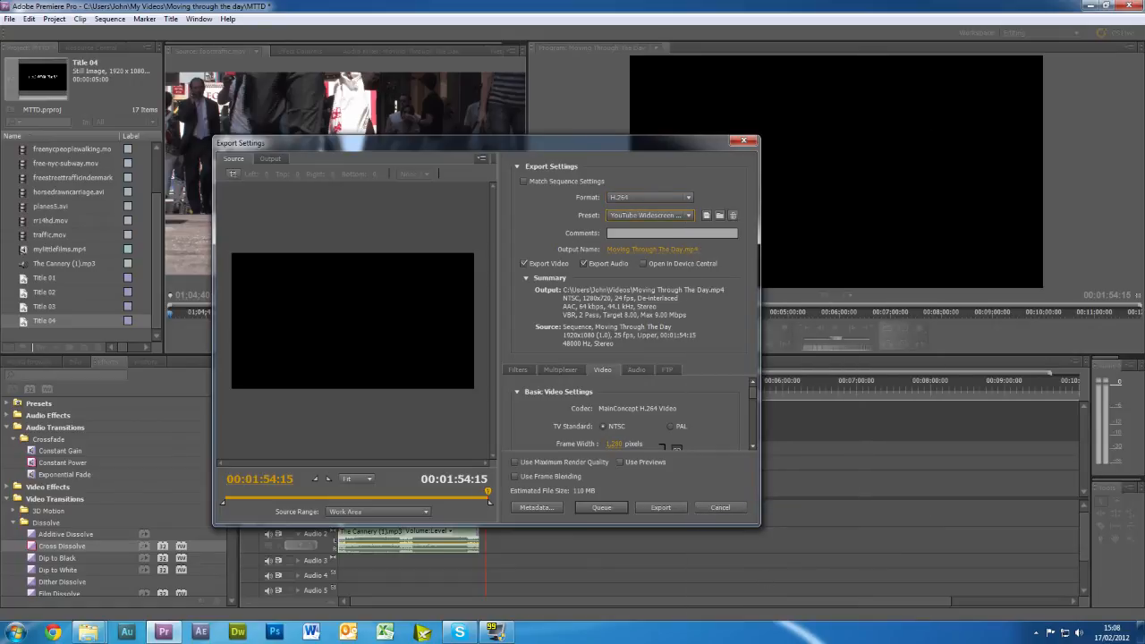
Step: Save the output as Moving Through The Day.mp4 in the My Videos folder and start the export
{"action": "left_click", "coordinate": [689, 251]}
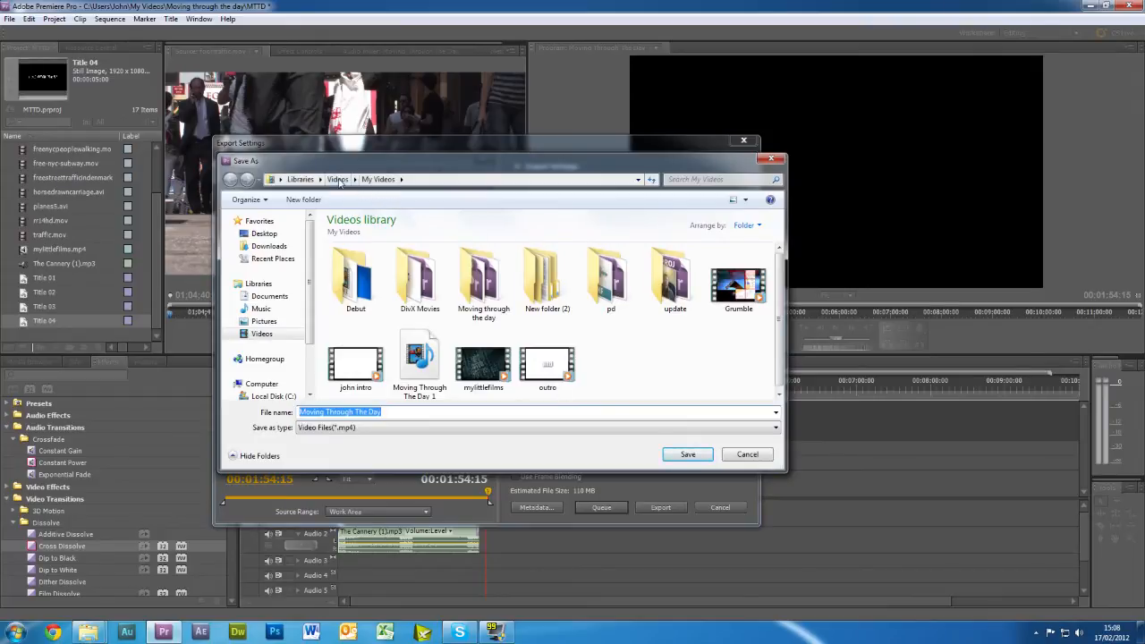
{"action": "left_click", "coordinate": [688, 455]}
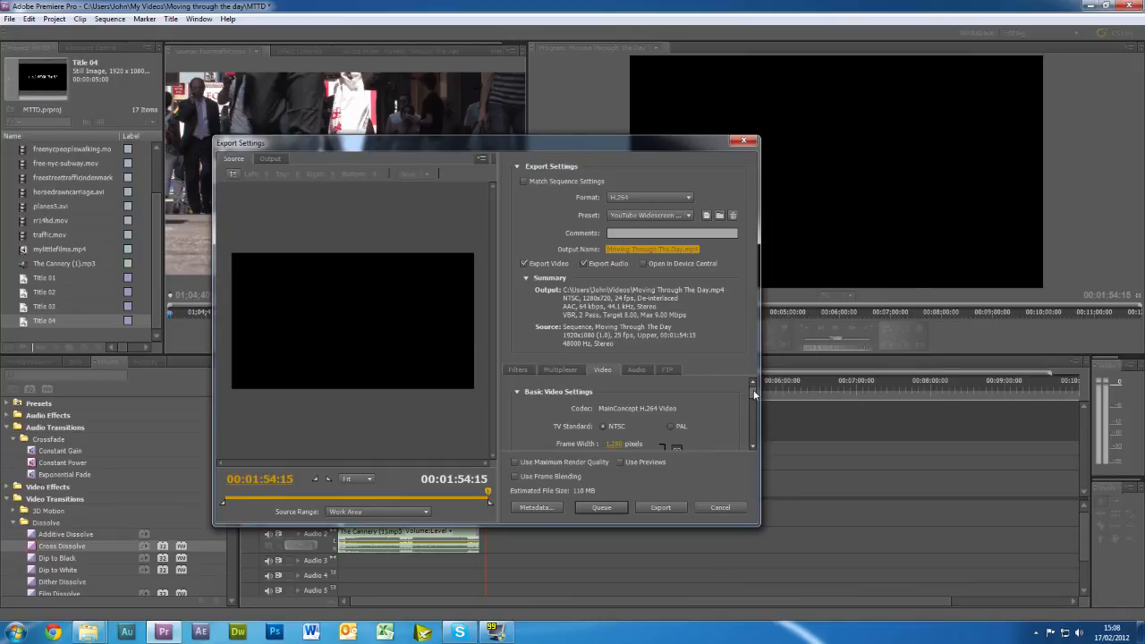
{"action": "left_click_drag", "start_coordinate": [753, 389], "coordinate": [751, 419]}
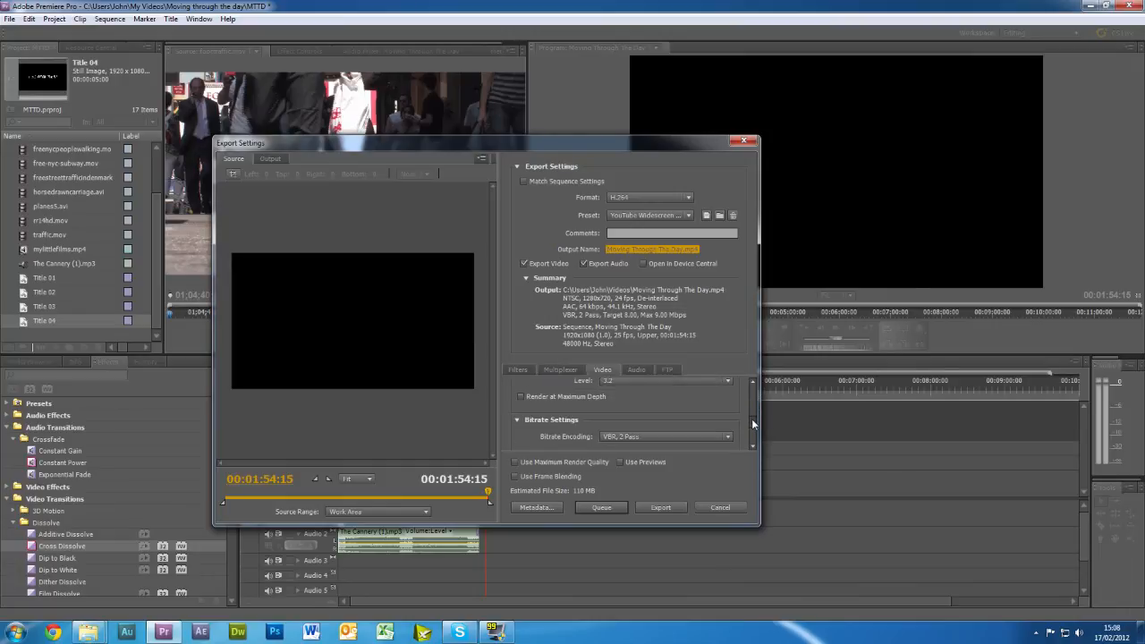
{"action": "left_click", "coordinate": [652, 510]}
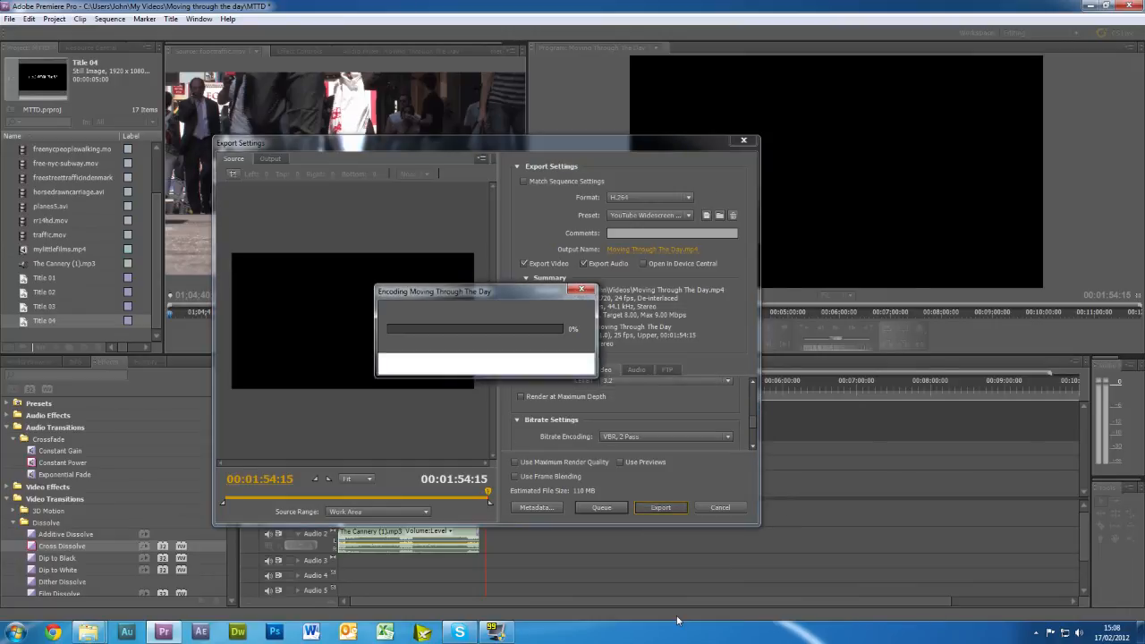